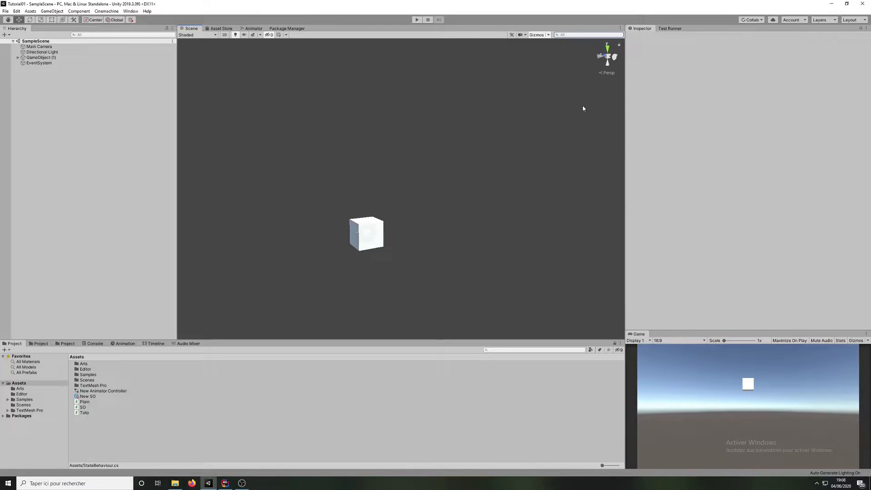
Step: Bring up the Animator graph, enlarge its area by resizing the neighbouring panes, and show the Animation window
left_click(254, 28)
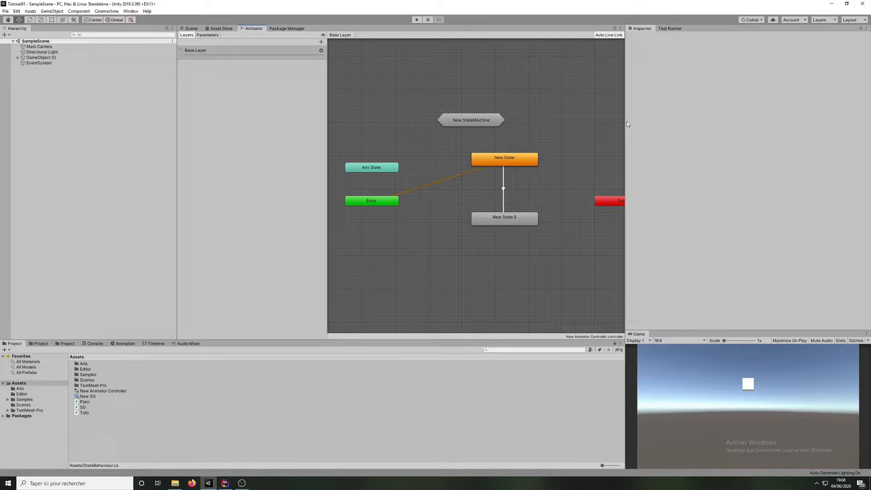
left_click_drag(625, 120, 691, 122)
left_click_drag(357, 80, 286, 71)
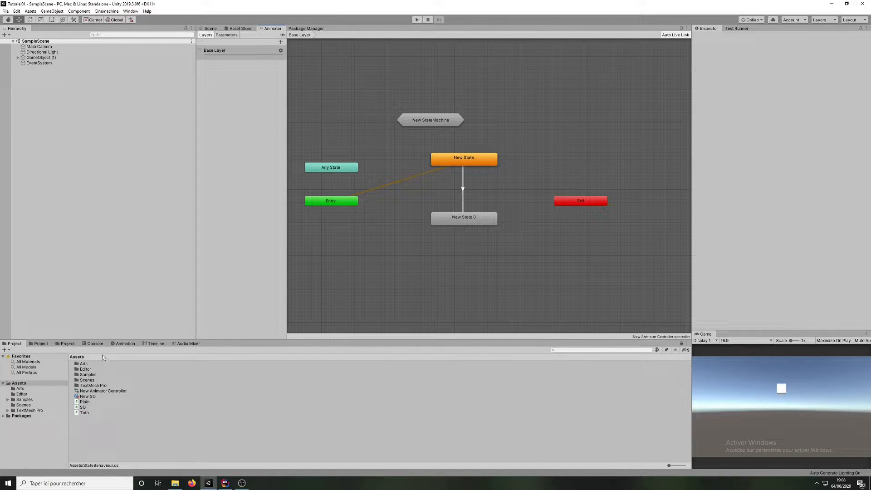
left_click(124, 344)
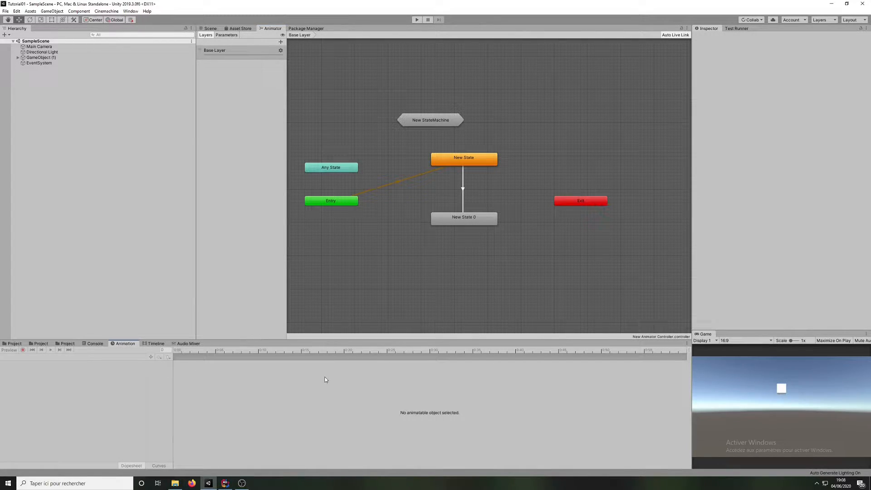
Step: Delete New StateMachine, New State and New State 0 from the Base Layer graph
left_click_drag(432, 86, 485, 256)
key("Delete")
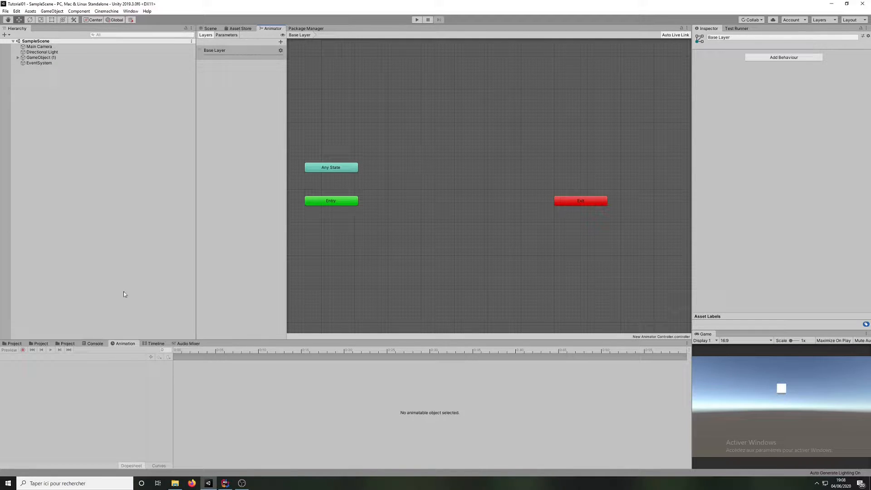
Step: Create an Animator Controller named Test in the Assets folder
left_click(14, 343)
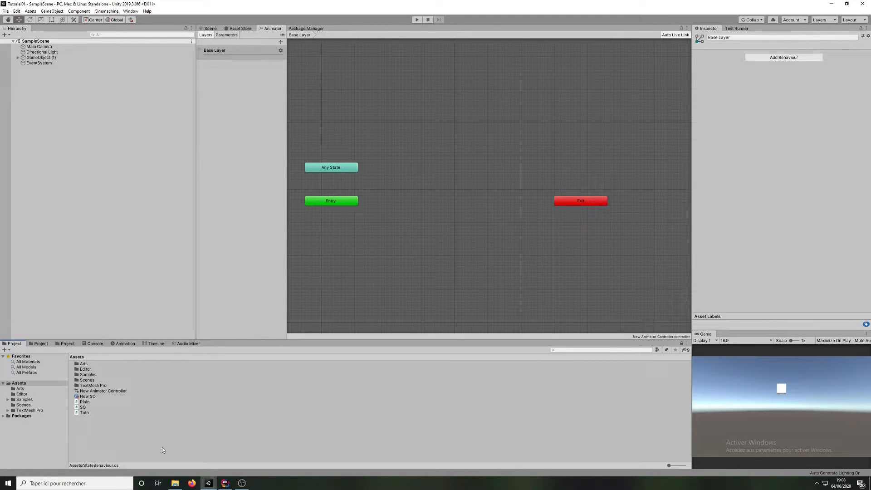
right_click(138, 431)
mouse_move(195, 260)
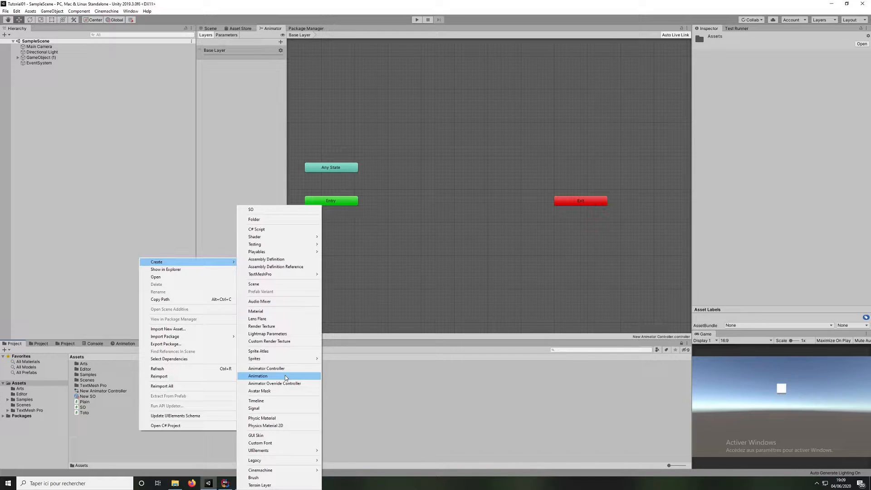
left_click(284, 371)
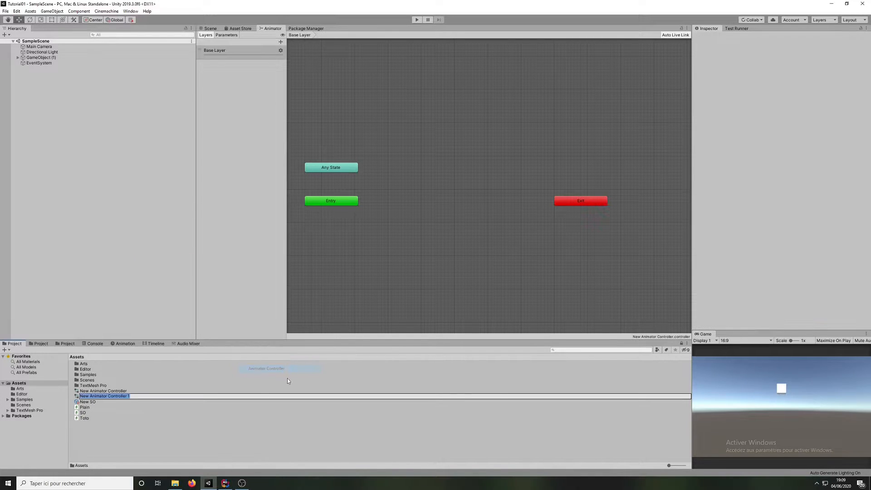
type("Test")
key("Return")
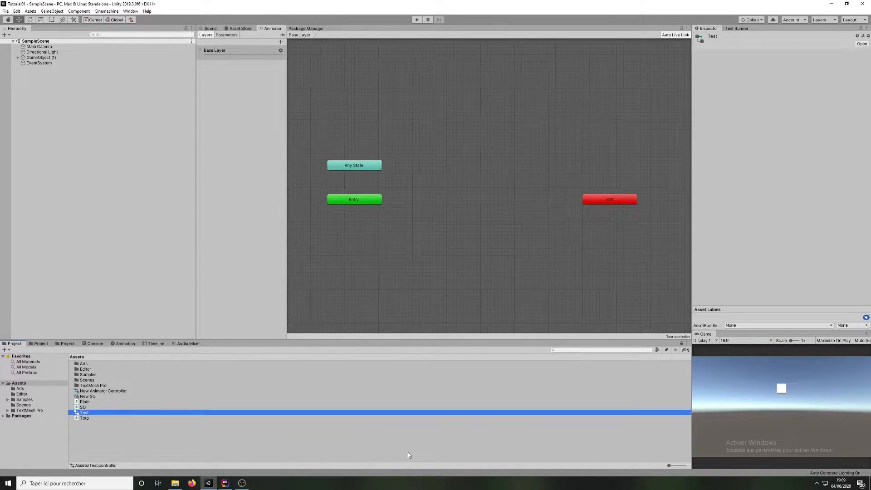
Step: Delete the New Animator Controller asset and display the Test controller in the Animator
left_click(101, 392)
key("Delete")
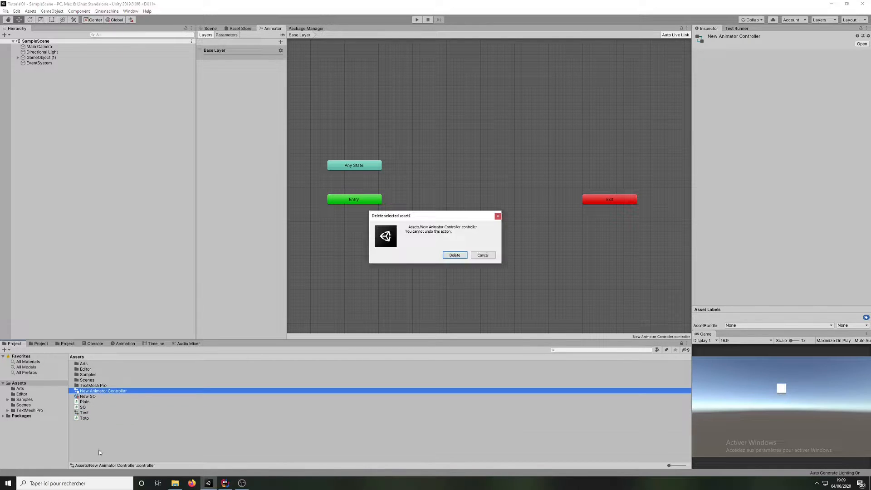
left_click(453, 255)
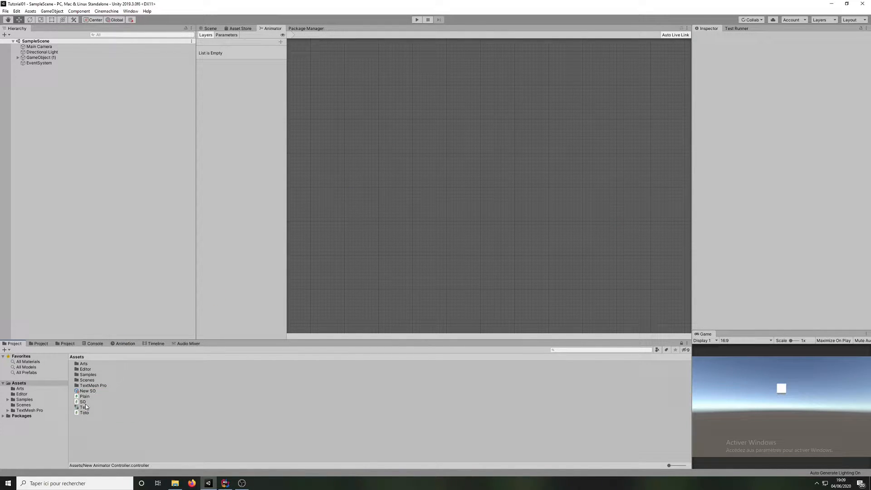
left_click(84, 403)
left_click(88, 407)
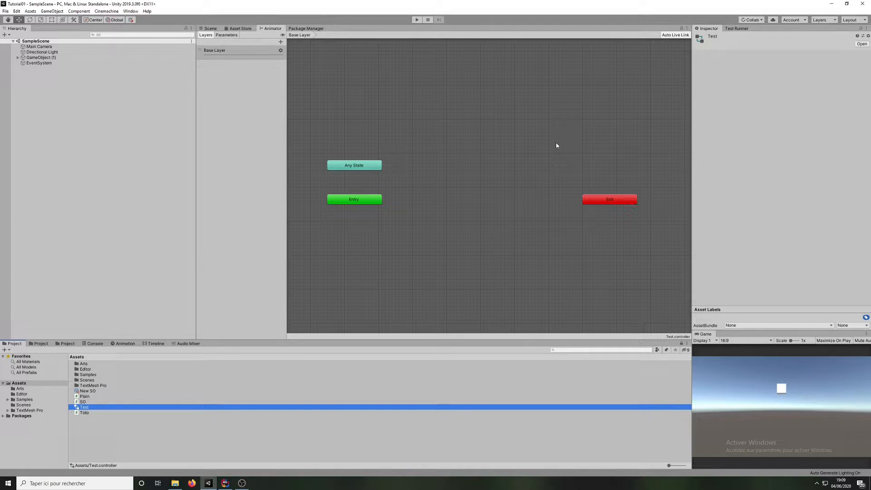
Step: Create an Animator Override Controller named TestOverride in Assets and compare it with the Test controller
left_click(97, 441)
right_click(109, 439)
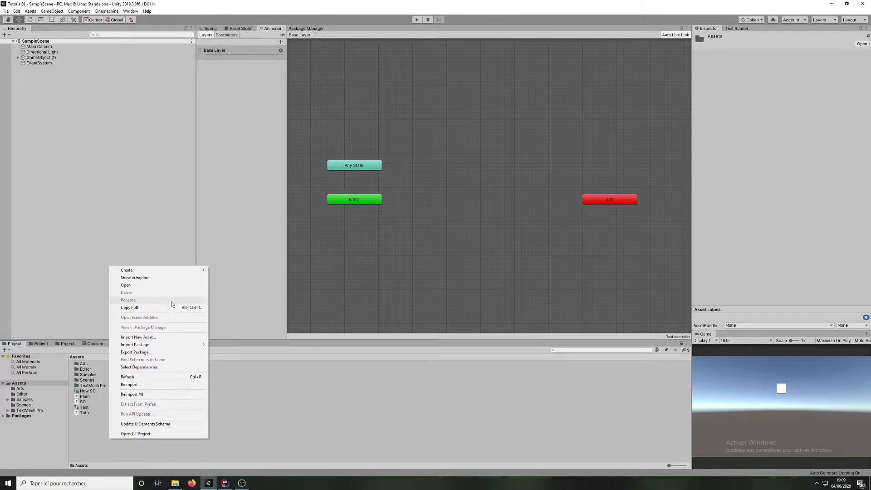
mouse_move(159, 272)
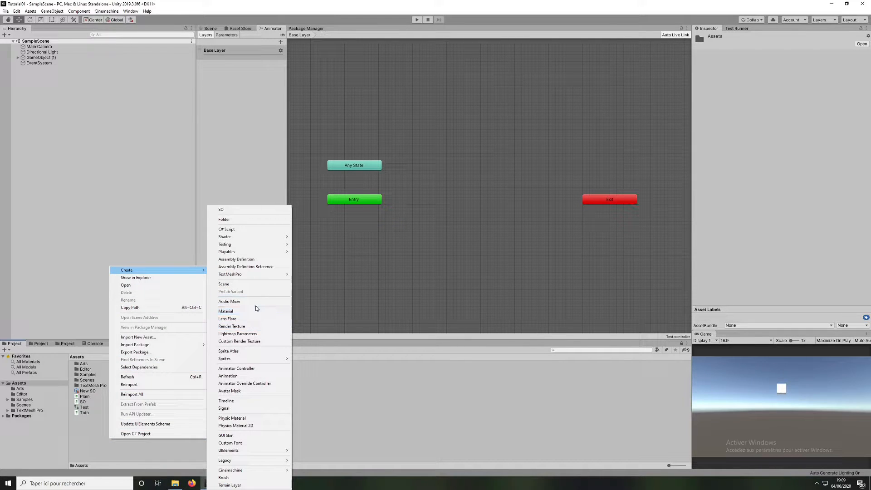
left_click(249, 385)
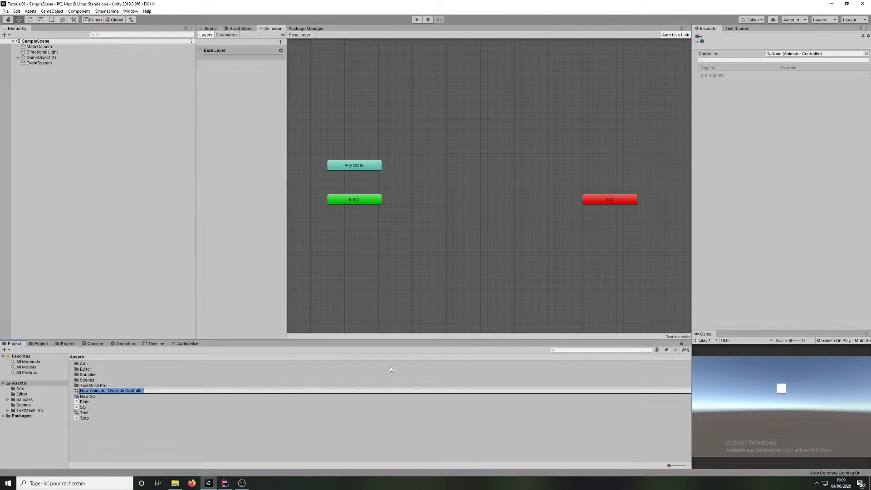
type("TestOverride")
key("Return")
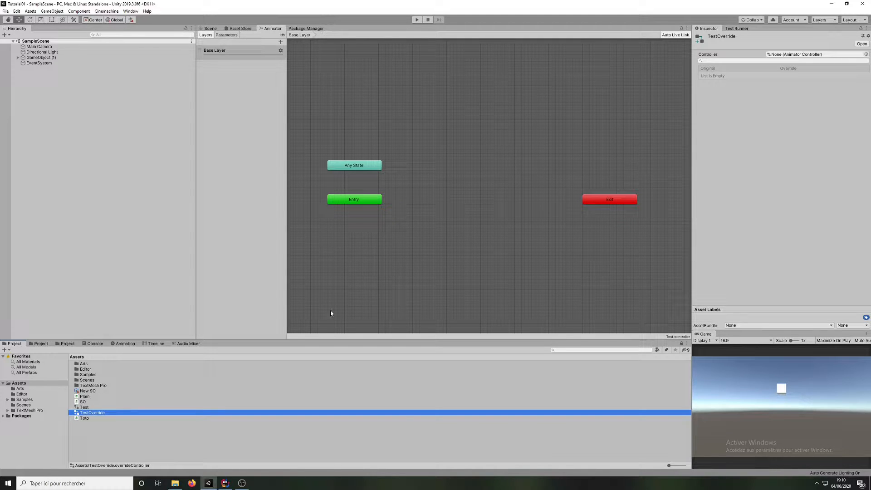
left_click(107, 407)
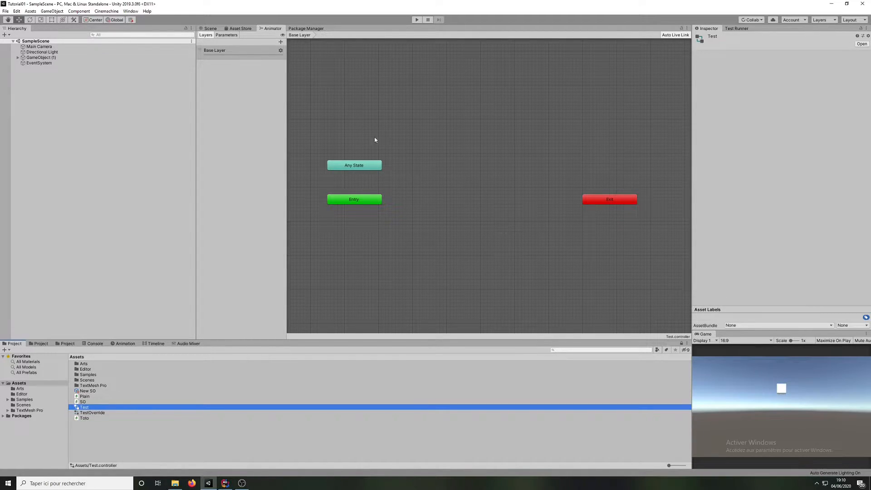
left_click(97, 413)
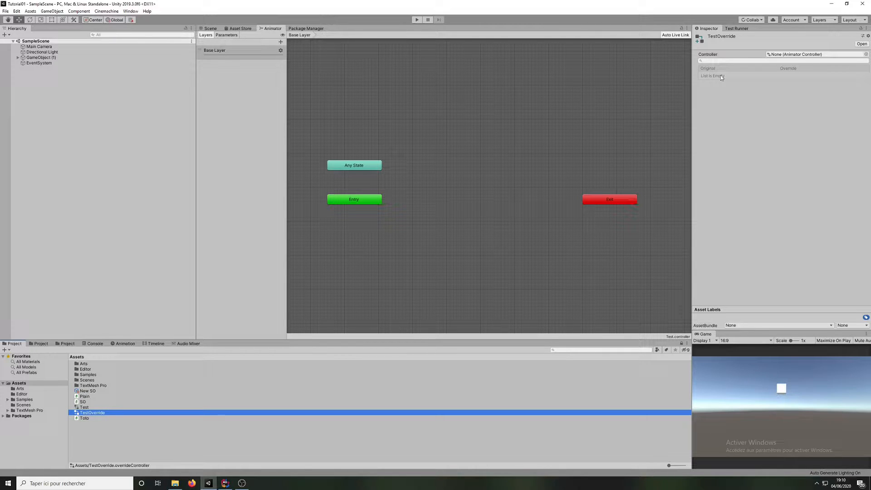
Step: Create an animation clip named Clip in the Assets folder and show its timeline in the Animation window
left_click(103, 436)
right_click(102, 436)
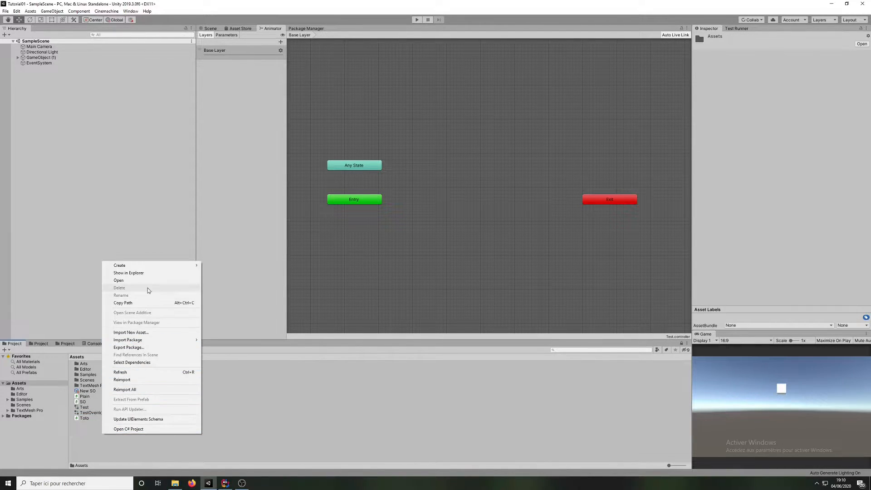
mouse_move(132, 266)
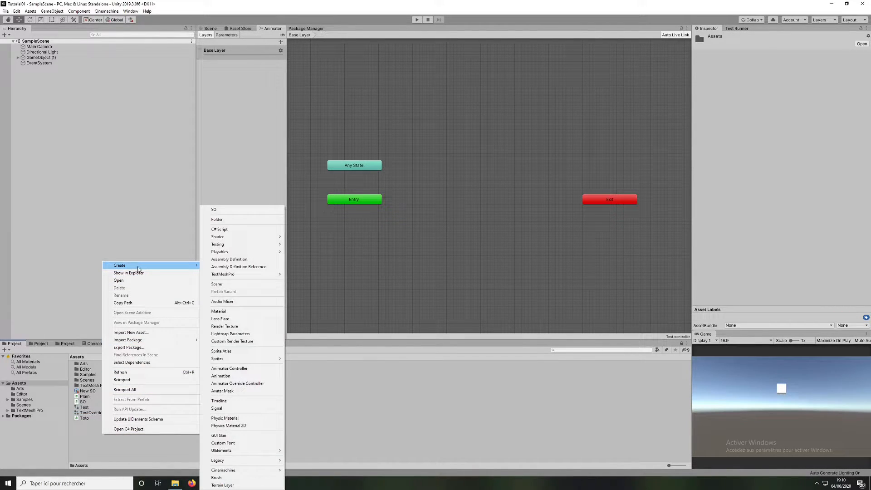
left_click(245, 375)
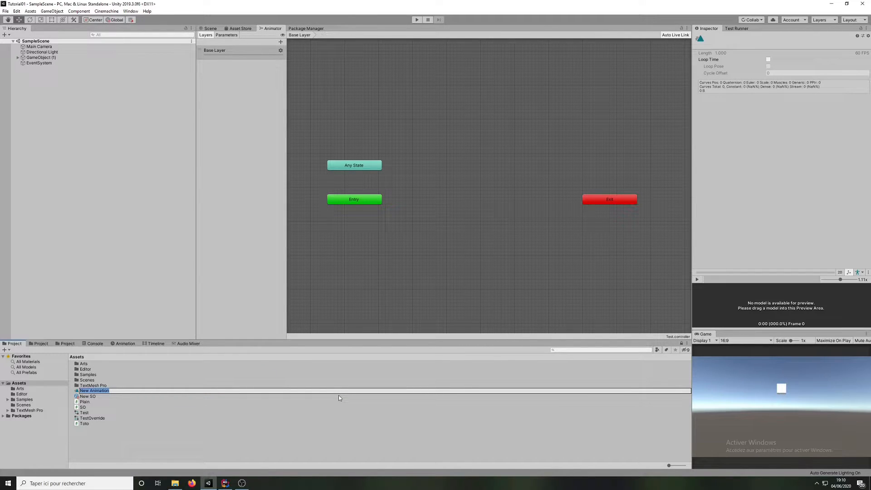
type("Clip")
key("Return")
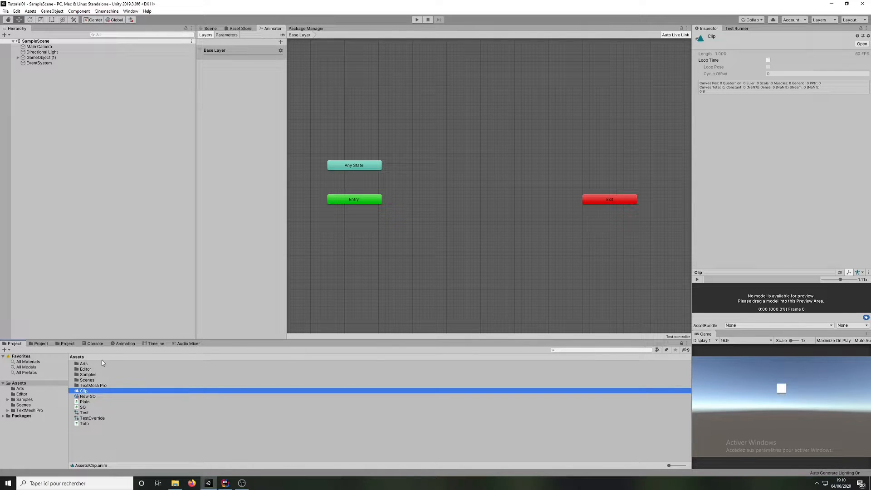
left_click(113, 345)
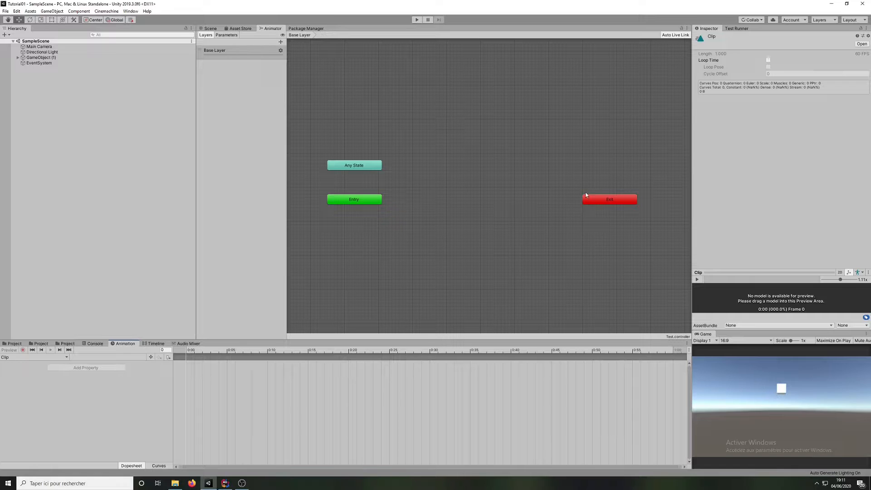
Step: Arrange the Test graph with Entry and Exit on opposite sides and Any State above, midway between them
left_click(626, 225)
left_click_drag(605, 199, 360, 230)
left_click(370, 198)
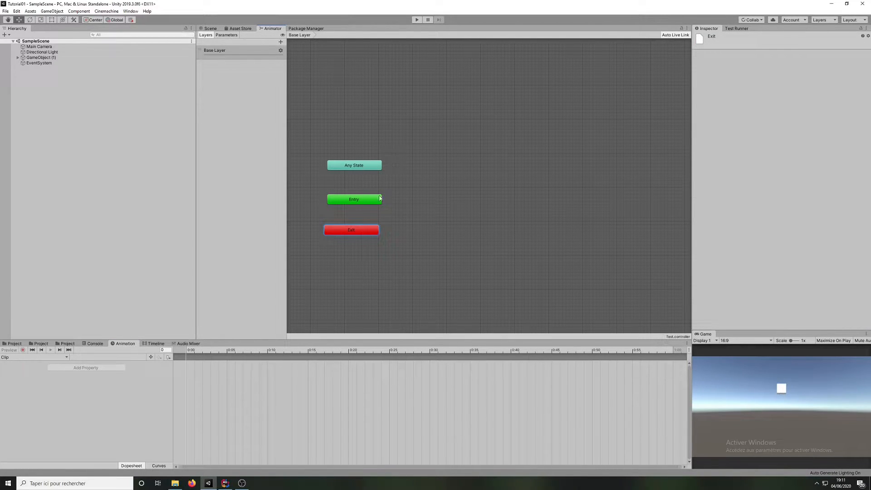
mouse_move(373, 197)
left_mouse_down()
mouse_move(357, 201)
mouse_move(363, 207)
left_mouse_up()
left_click_drag(363, 162, 360, 183)
left_click(382, 206)
left_click(374, 207)
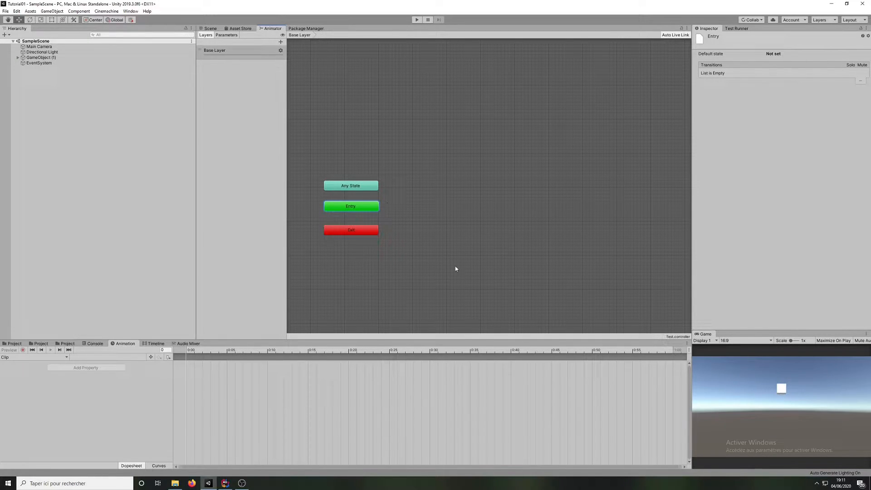
left_click_drag(363, 232, 635, 214)
left_click_drag(369, 186, 511, 94)
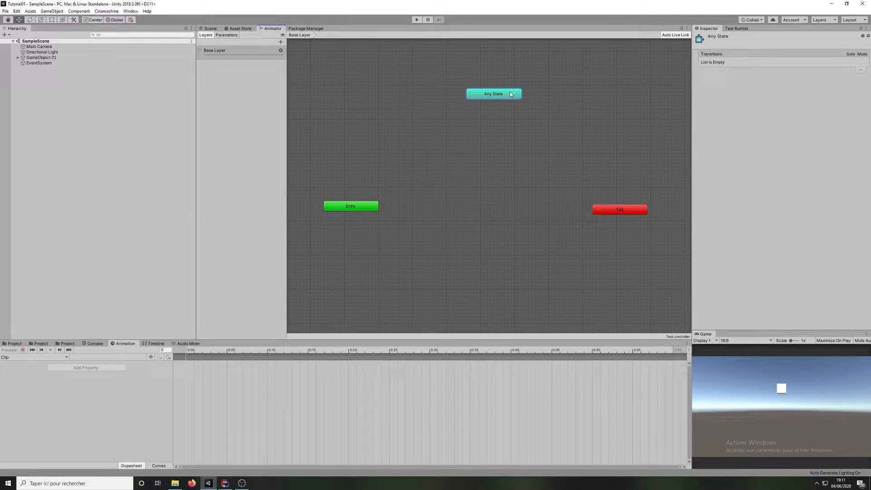
Step: Add an empty state to the graph and place it between Entry and Exit
right_click(463, 116)
mouse_move(510, 125)
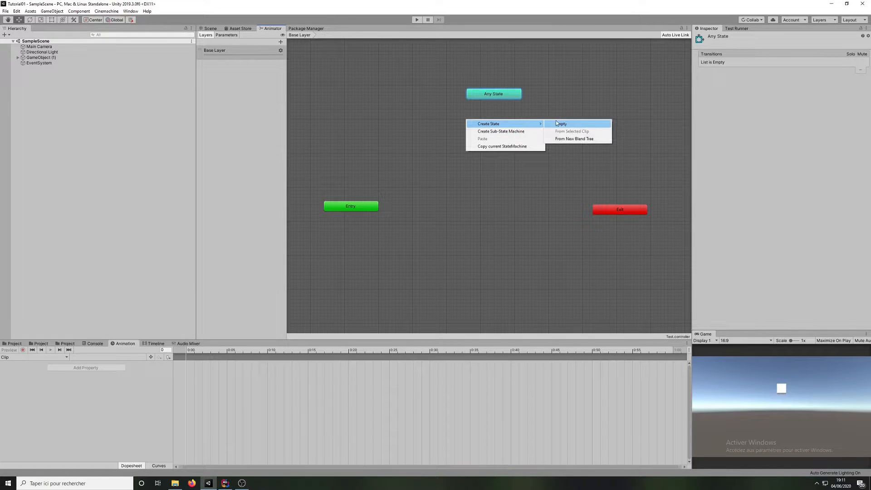
left_click(550, 123)
left_click_drag(511, 126, 491, 214)
Step: Add a second empty state just below Any State and rename it Animation1
left_click(490, 124)
right_click(490, 126)
mouse_move(529, 127)
left_click(589, 125)
left_click_drag(500, 123, 490, 123)
left_click(752, 37)
type("Animation1")
key("Return")
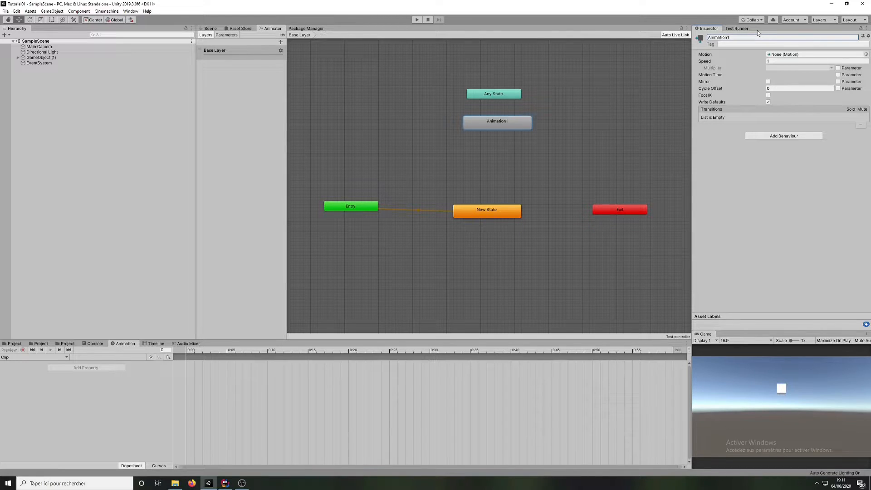
Step: Make a transition from Any State to Animation1 and inspect the transition's settings
left_click(503, 94)
right_click(502, 99)
mouse_move(525, 105)
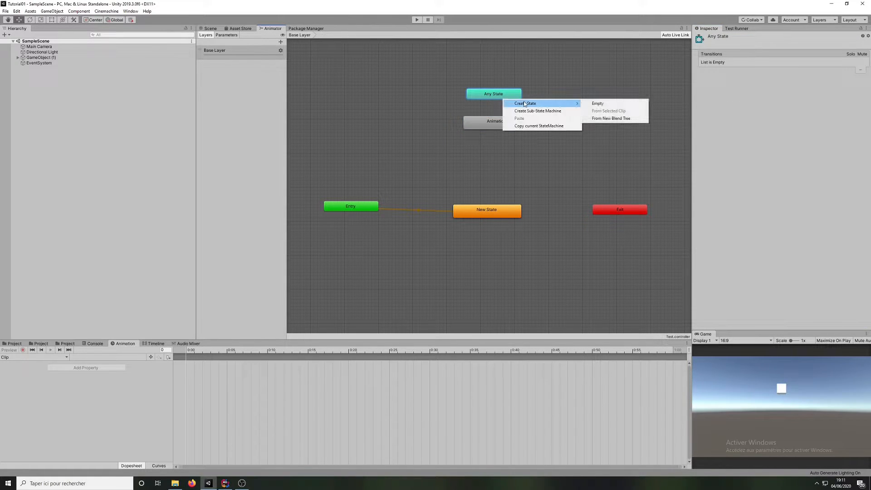
key("Escape")
right_click(495, 95)
left_click(517, 97)
left_click(503, 118)
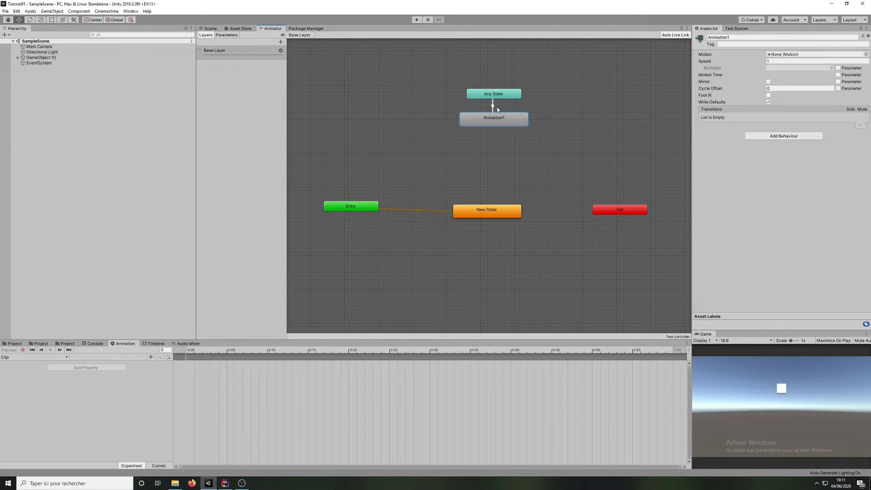
left_click(495, 107)
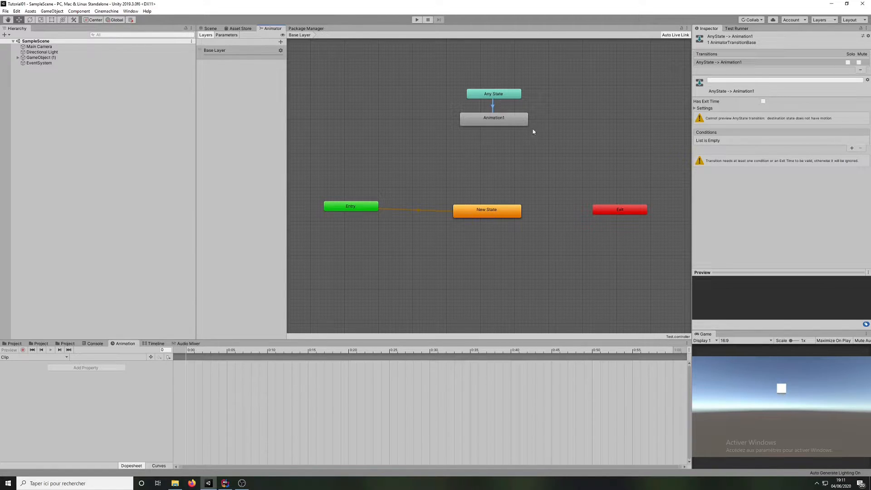
Step: Review the Any State, Animation1 and Exit nodes, and shift New State level with Entry
left_click(508, 125)
left_click(497, 96)
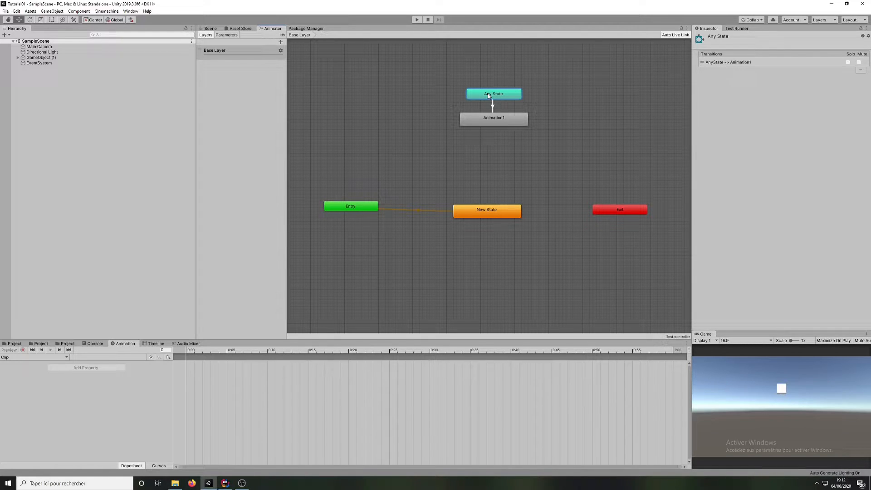
left_click(493, 122)
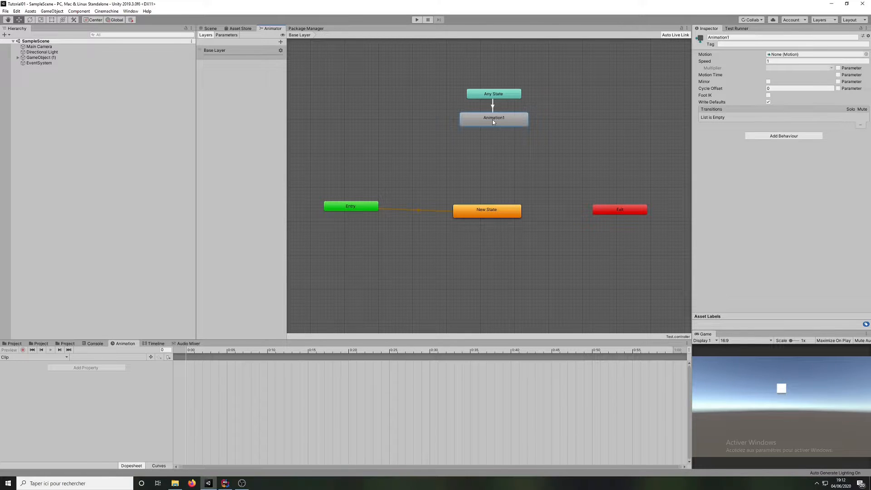
left_click(626, 213)
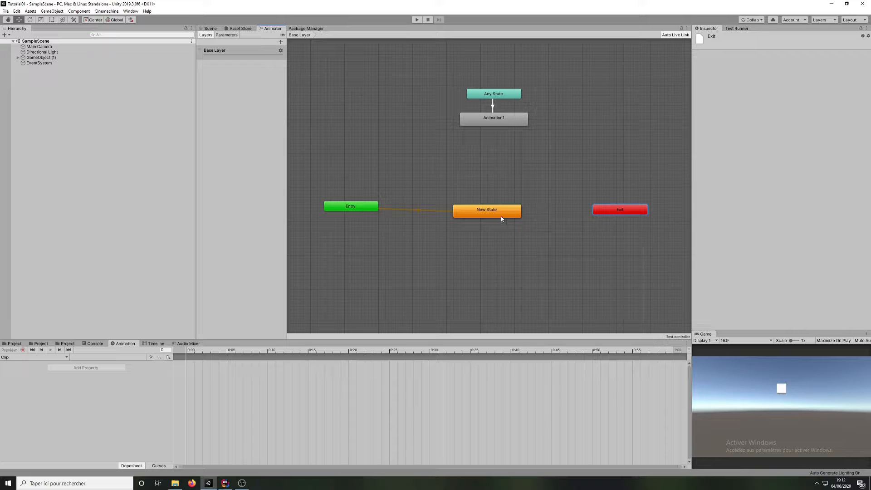
left_click_drag(502, 218, 490, 215)
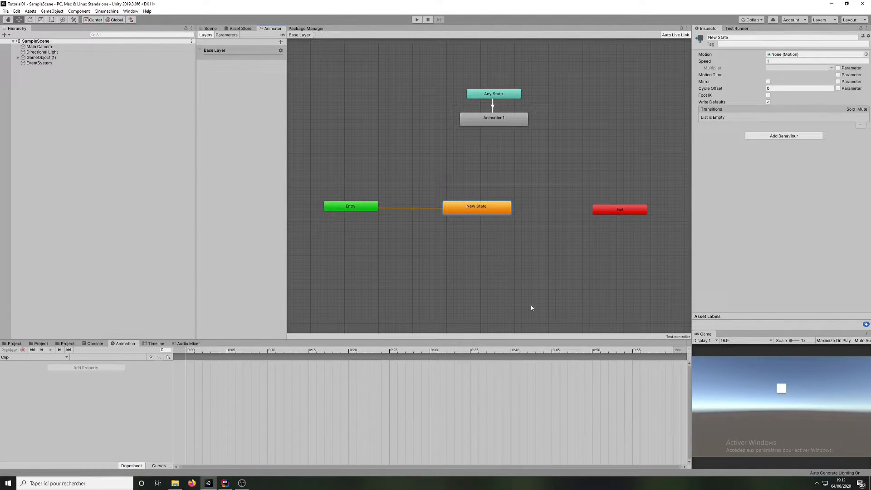
Step: Create a sub-state machine below New State and look at the nodes inside it
right_click(493, 273)
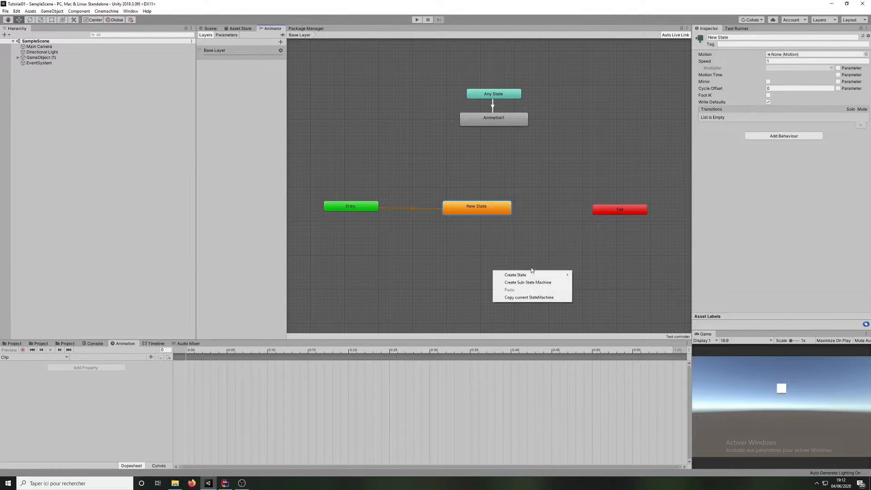
left_click(530, 284)
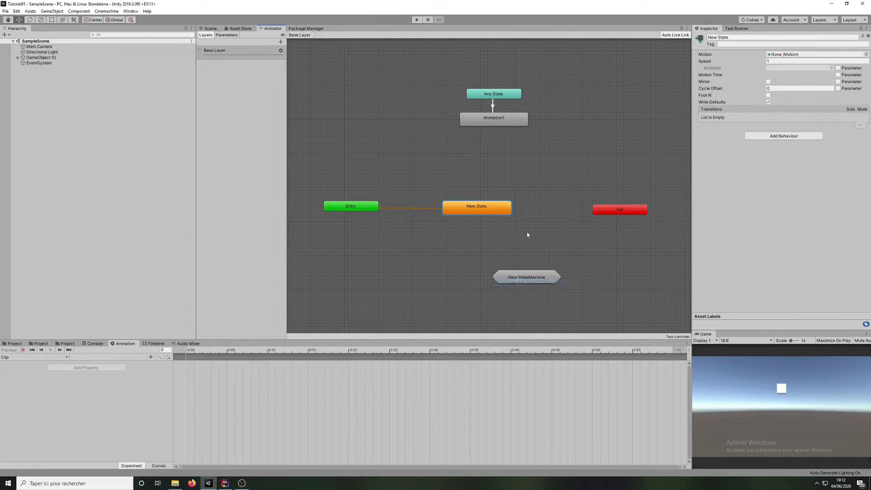
double_click(496, 275)
left_click_drag(346, 140, 572, 209)
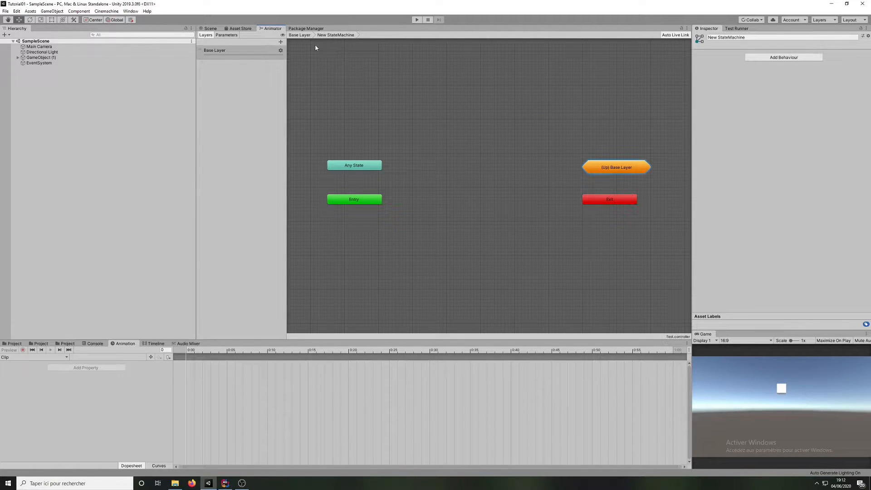
Step: Return to the Base Layer and delete the sub-state machine
left_click(299, 35)
left_click(489, 267)
key("Delete")
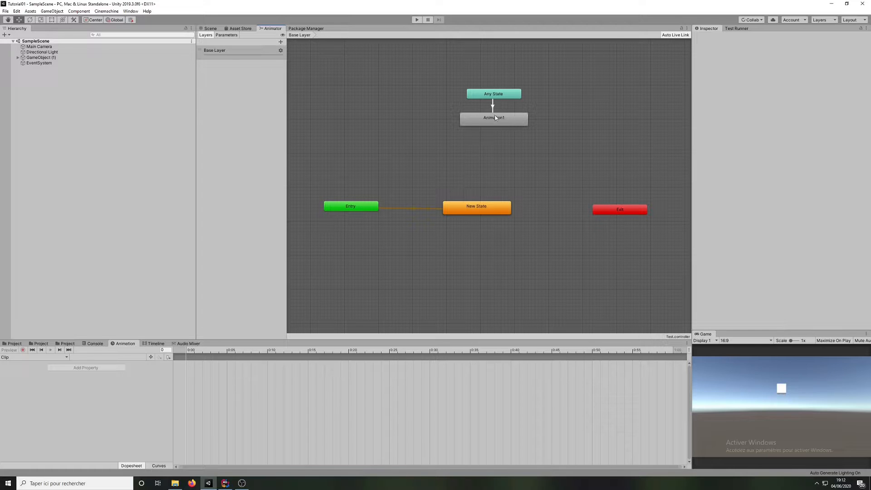
Step: Delete the Animation1 state connected to Any State
left_click_drag(493, 117, 498, 169)
left_click(505, 146)
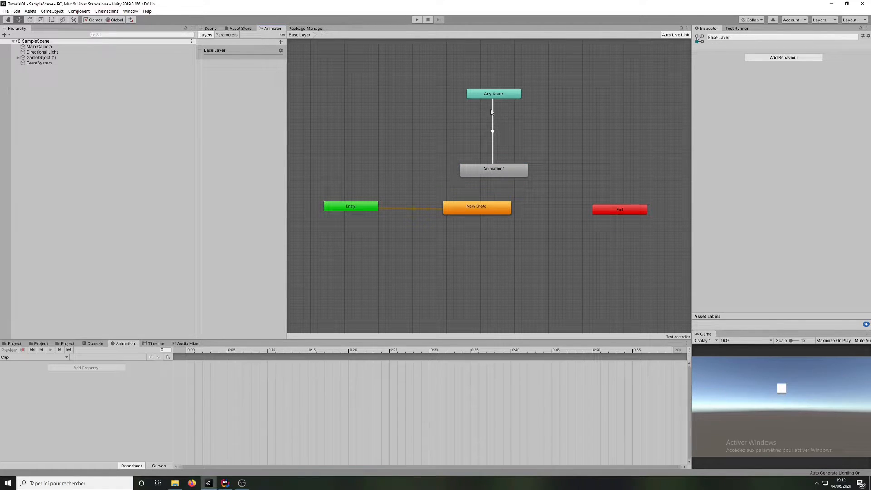
left_click(498, 167)
key("Delete")
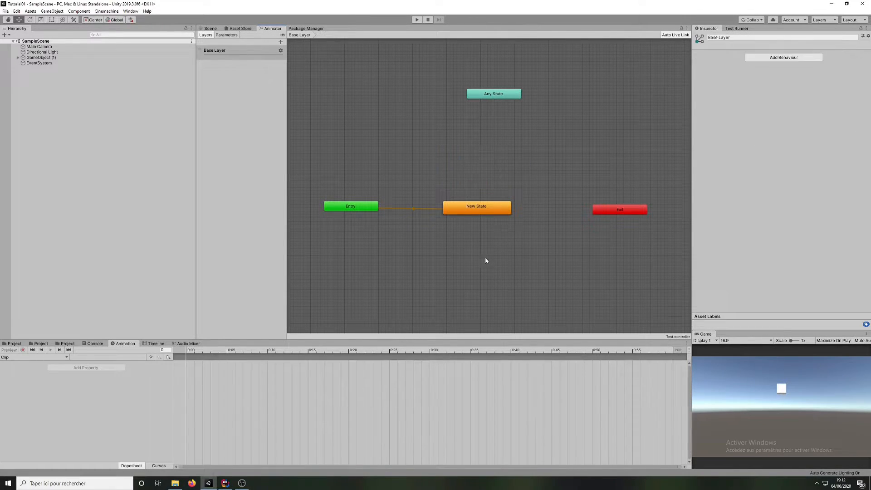
Step: Add an empty state to the graph below New State
right_click(485, 259)
mouse_move(516, 263)
left_click(581, 262)
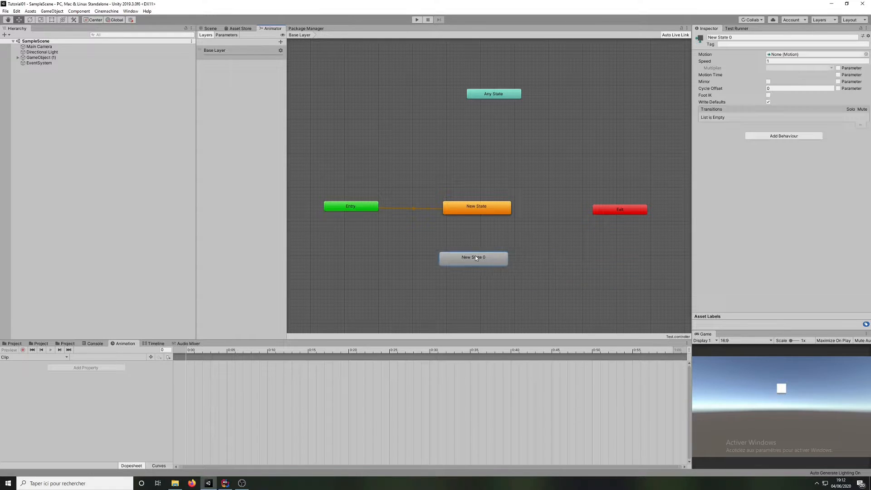
Step: Rename the default state to Animation1 and the empty state below it to Animation2
left_click(478, 208)
left_click(739, 38)
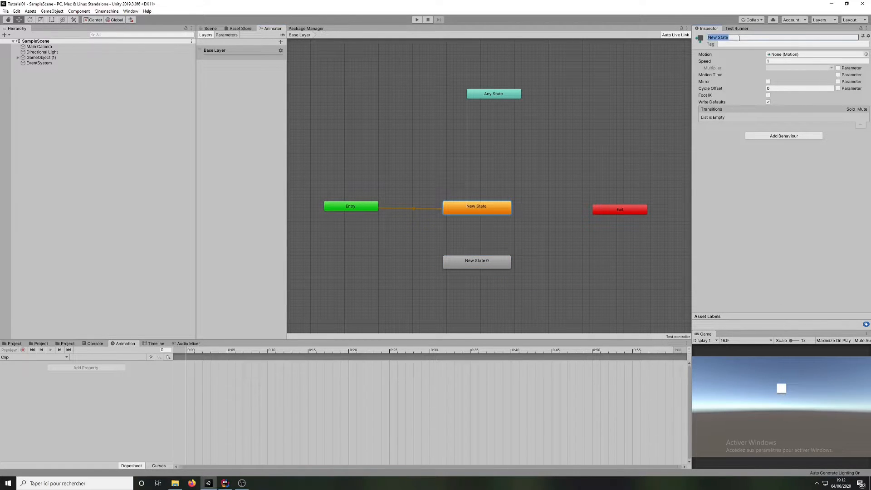
type("Animation1")
key("Return")
left_click(474, 257)
left_click(752, 38)
type("Animation2")
key("Return")
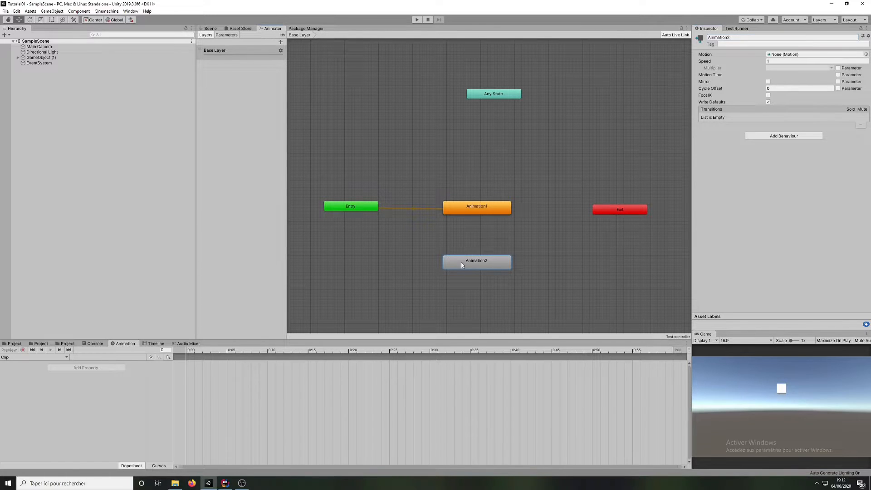
Step: Move Animation2 just under Animation1 and bring Entry closer to them, checking the default transition
left_click_drag(461, 262, 462, 235)
left_click_drag(363, 211, 394, 210)
left_click(422, 209)
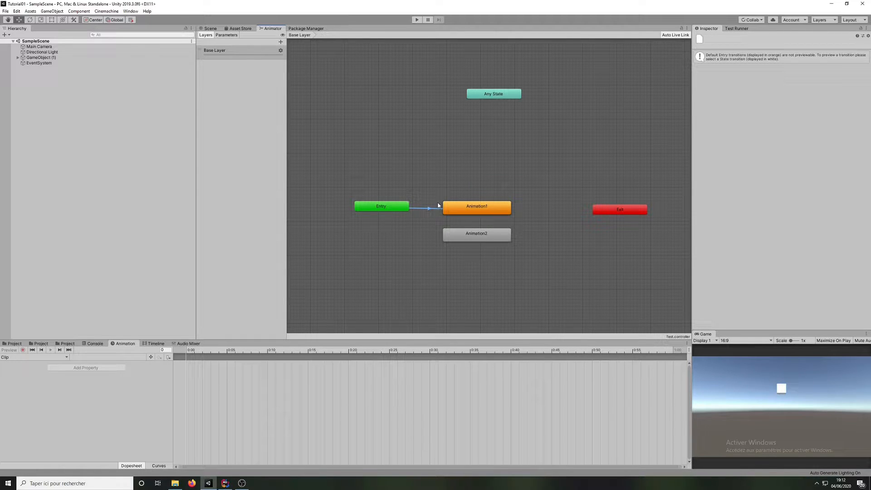
left_click(387, 207)
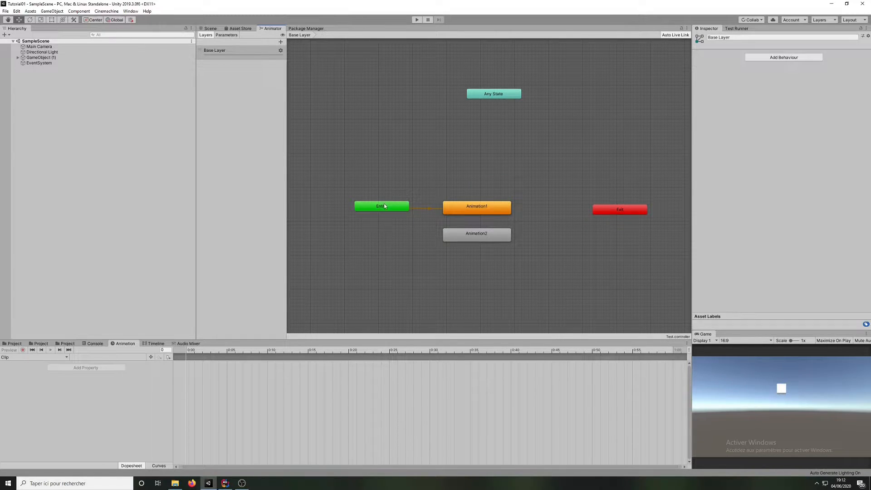
left_click_drag(387, 209, 388, 208)
Step: Make a transition from Entry to Animation2 and inspect its settings along with the Entry and Animation1 nodes
right_click(387, 208)
left_click(406, 213)
left_click(467, 236)
left_click_drag(392, 214, 392, 211)
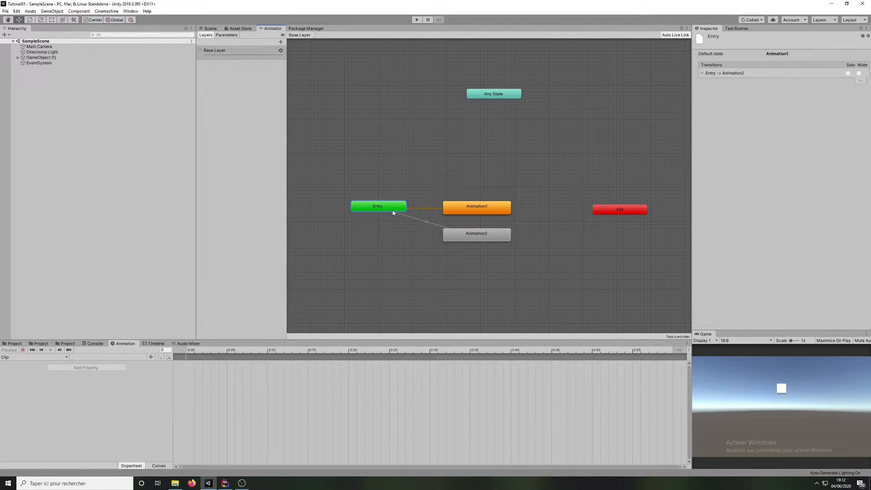
left_click(430, 223)
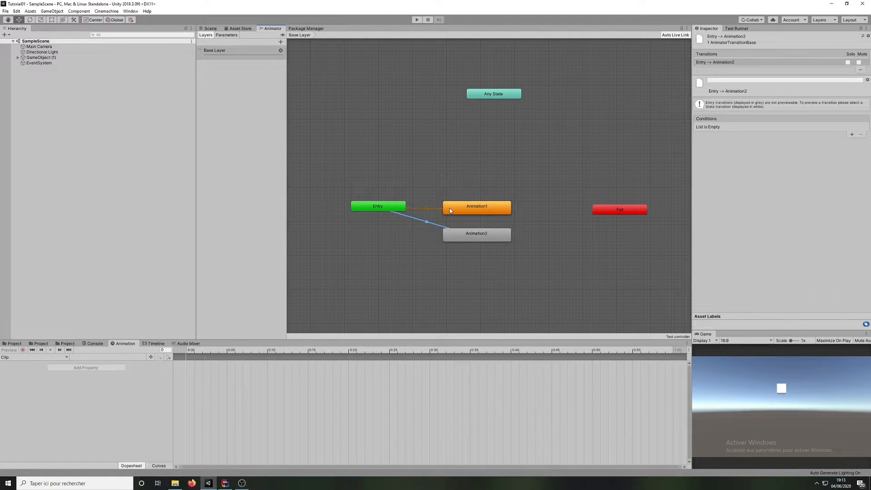
left_click(365, 207)
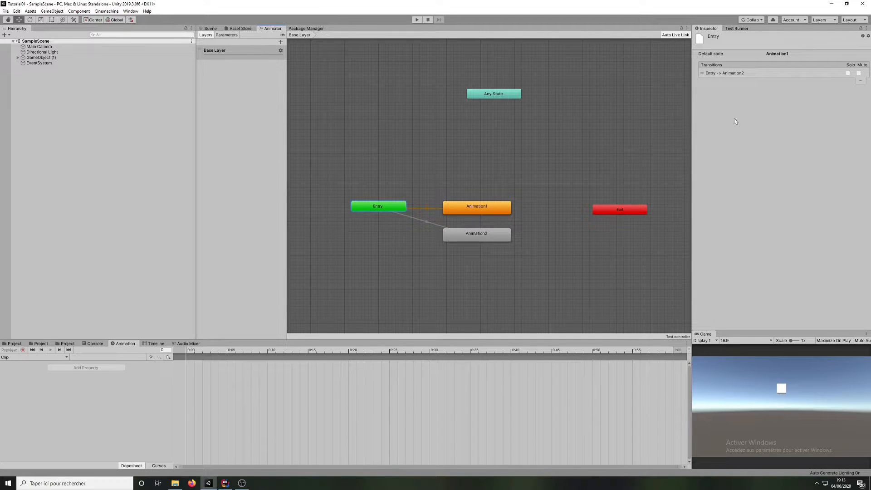
left_click(480, 209)
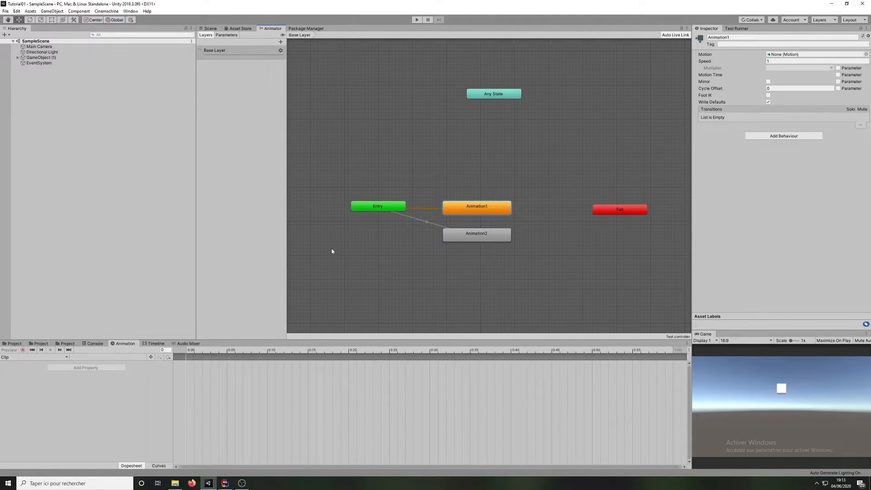
left_click(430, 223)
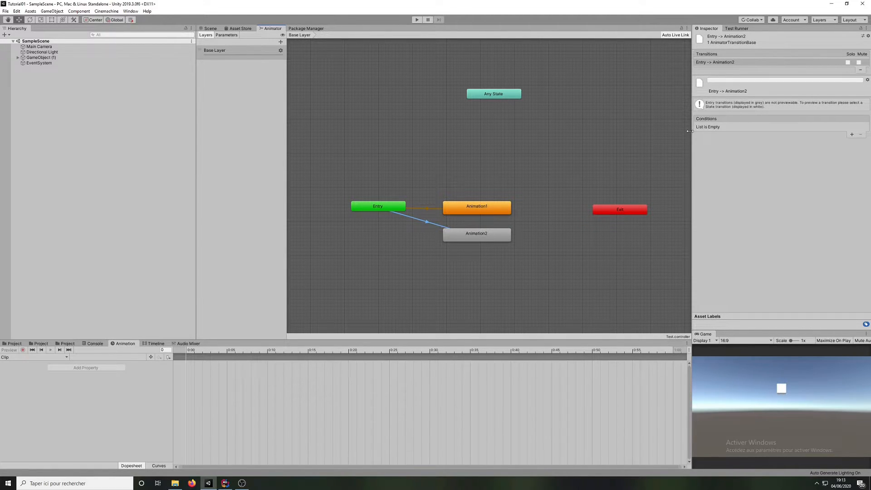
Step: Make a transition from Animation1 to Animation2 and delete the one from Entry to Animation2
left_click(480, 232)
right_click(484, 208)
left_click(502, 212)
left_click(472, 233)
left_click(425, 224)
key("Delete")
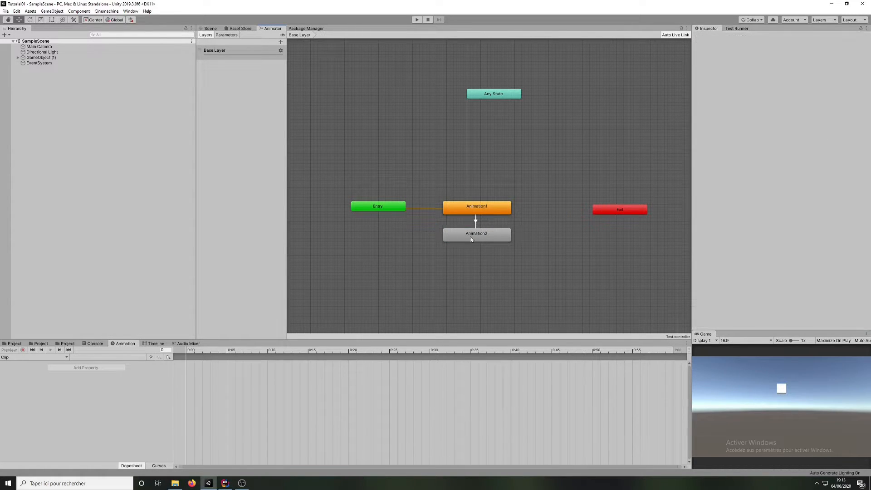
Step: Move Animation2 further below Animation1 and expand the settings of the transition between them
left_click_drag(482, 238, 484, 262)
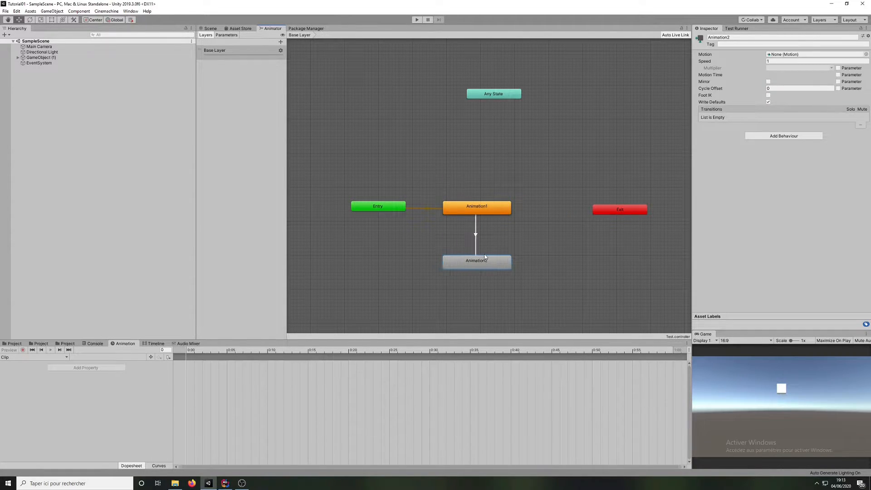
left_click(475, 233)
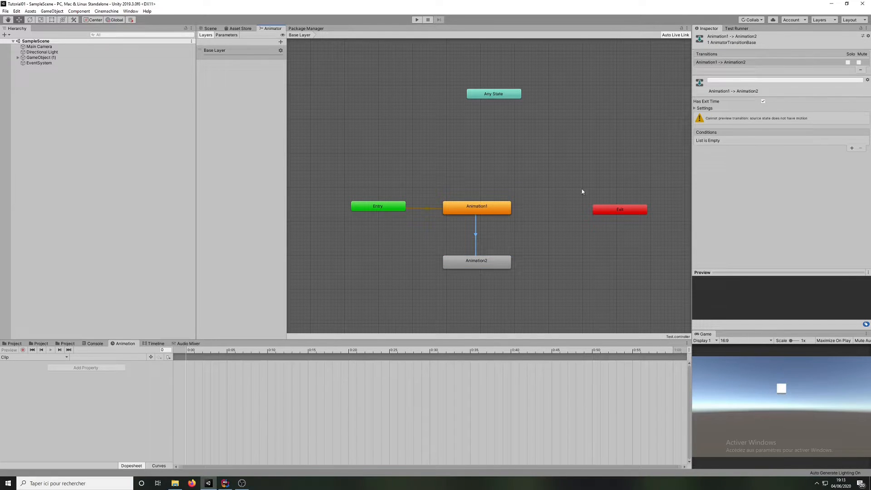
left_click(705, 109)
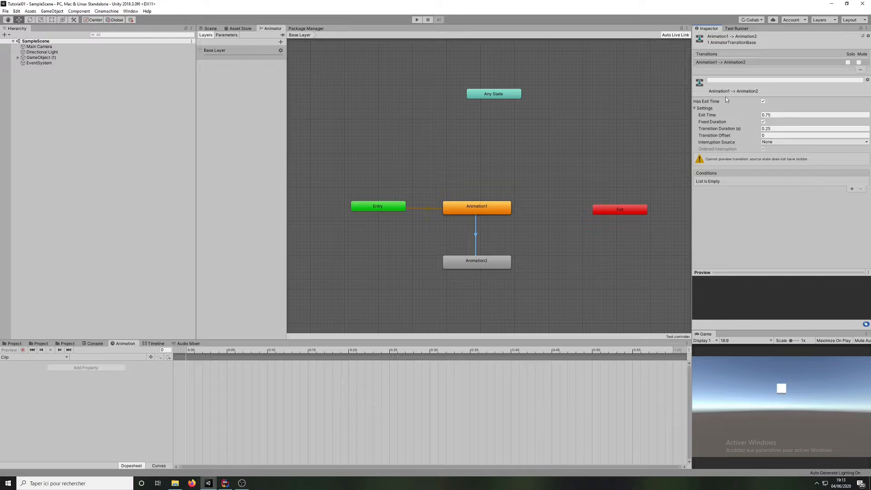
left_click(495, 228)
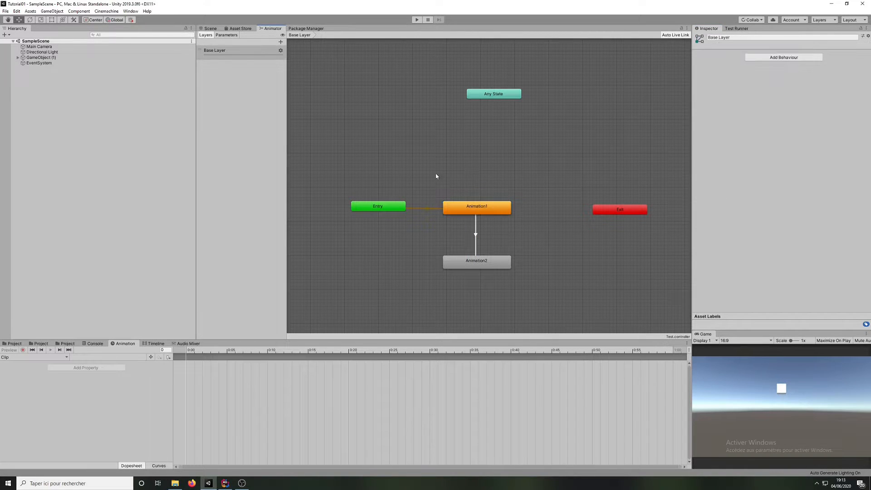
Step: Review the properties of the Animation1 and Animation2 states and of the transition linking them
left_click(477, 211)
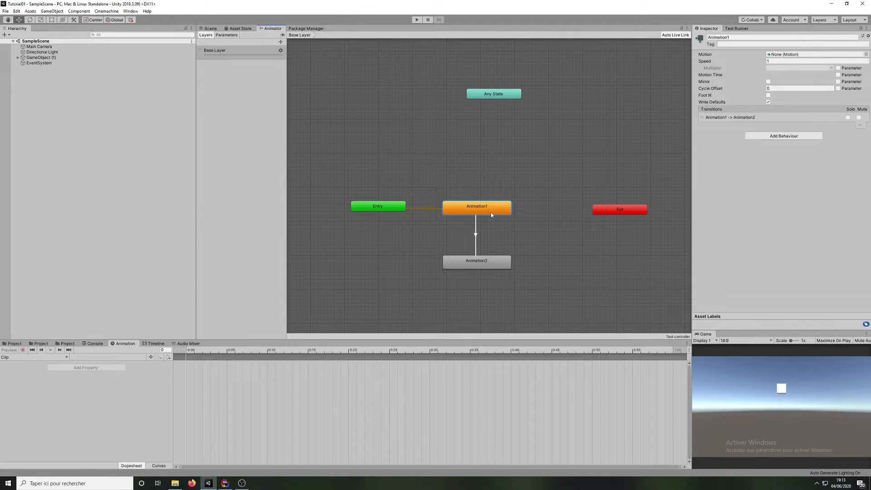
left_click(486, 262)
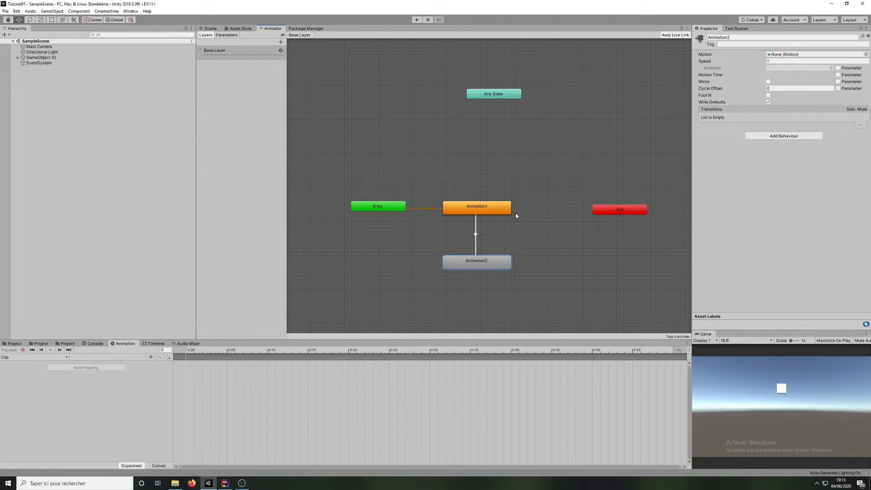
left_click(475, 234)
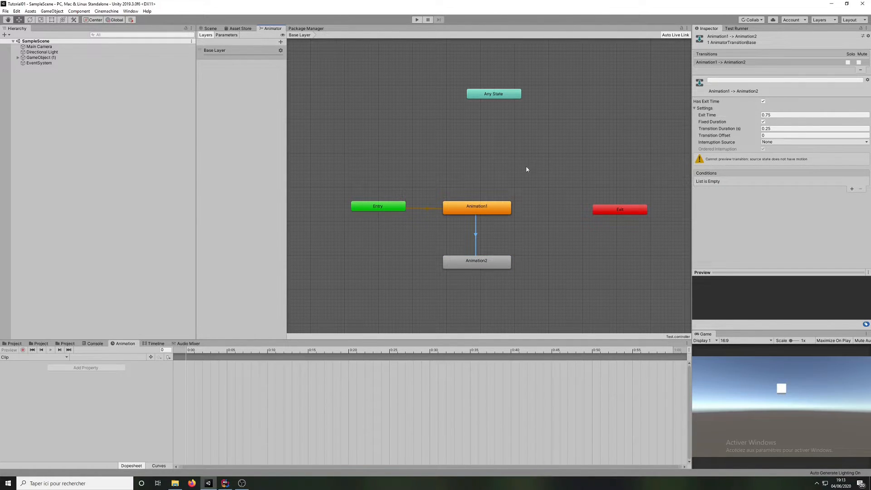
left_click(484, 212)
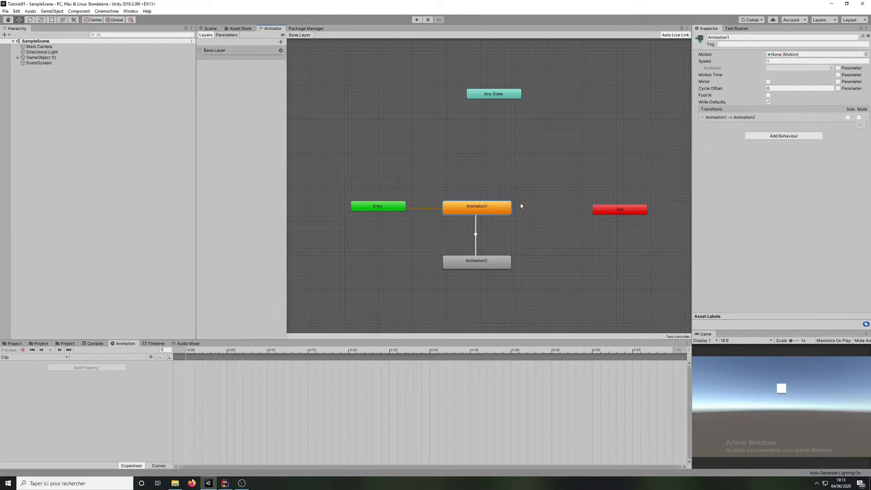
left_click(481, 263)
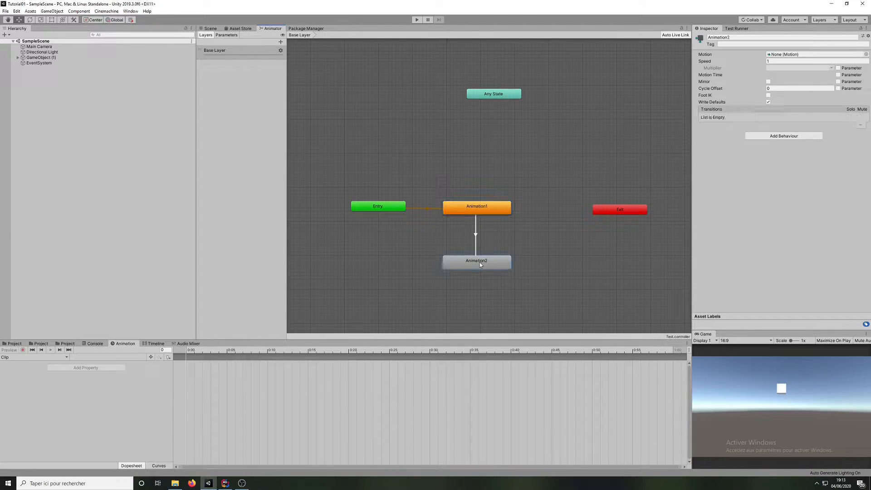
left_click(513, 182)
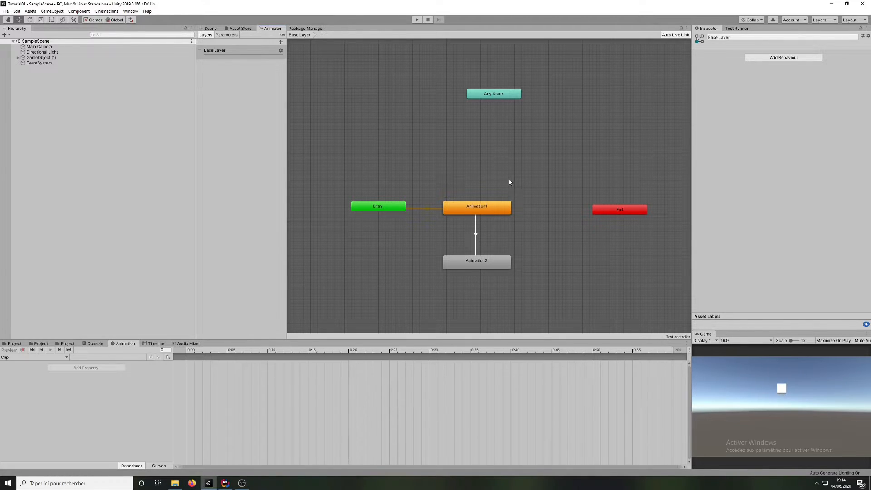
left_click(493, 207)
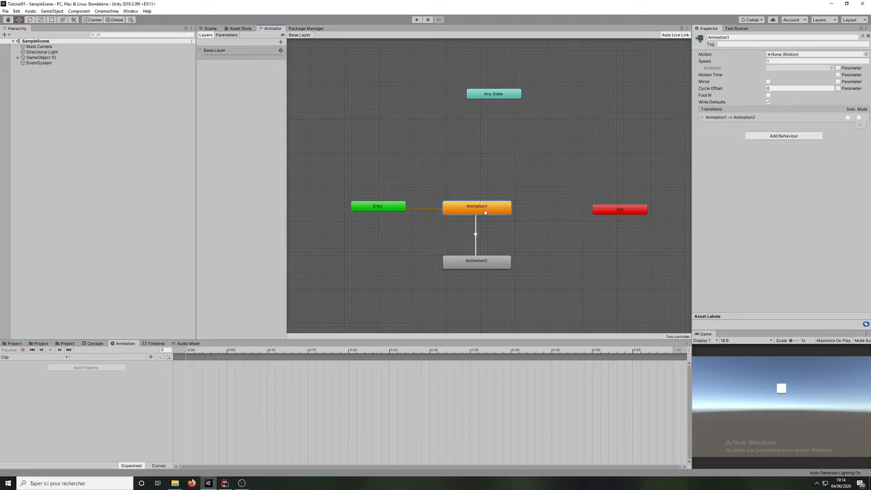
left_click(494, 261)
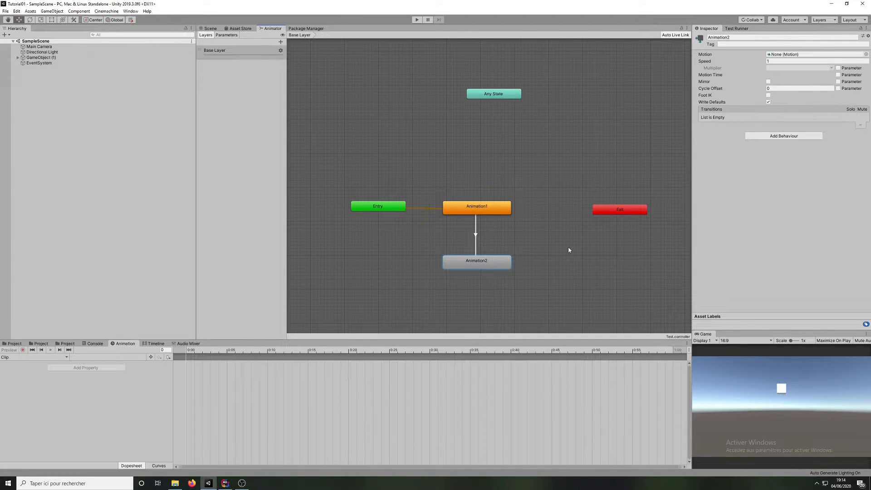
Step: Examine the Exit Time and Transition Duration of the Animation1 to Animation2 transition, and the two states it connects
left_click(476, 231)
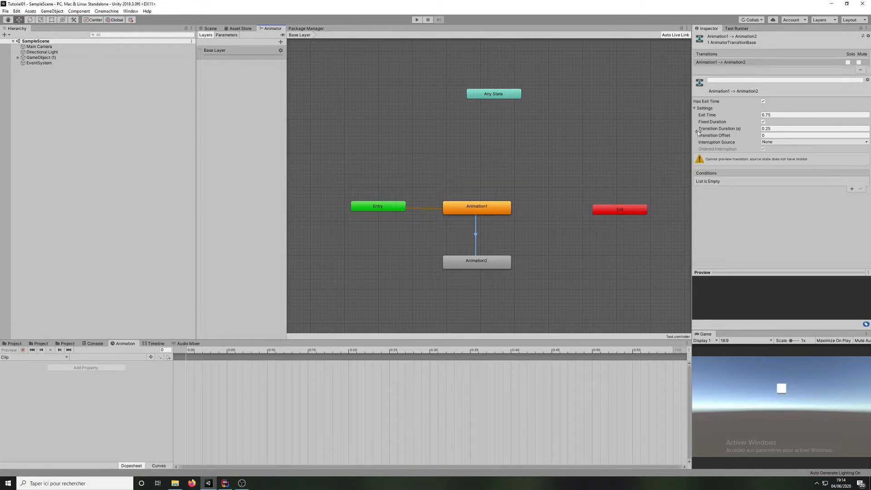
left_click(778, 115)
left_click(787, 129)
left_click(648, 149)
left_click(492, 212)
left_click(487, 259)
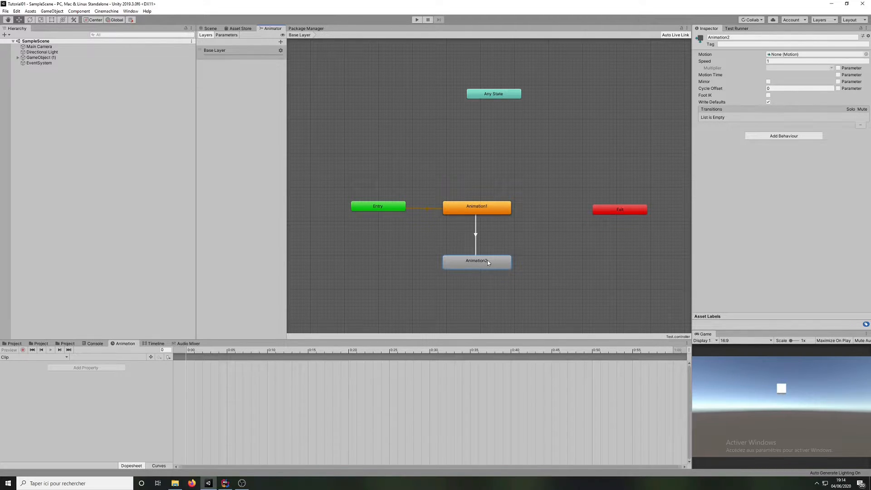
left_click(479, 236)
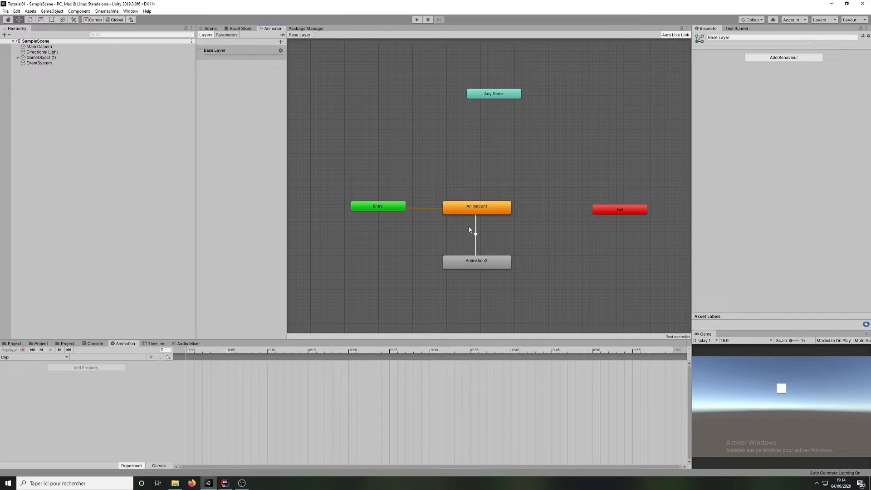
Step: Delete the Animation2 and Animation1 states and move the Exit node closer to Entry
left_click(475, 261)
key("Delete")
left_click(479, 205)
key("Delete")
left_click_drag(604, 206, 588, 186)
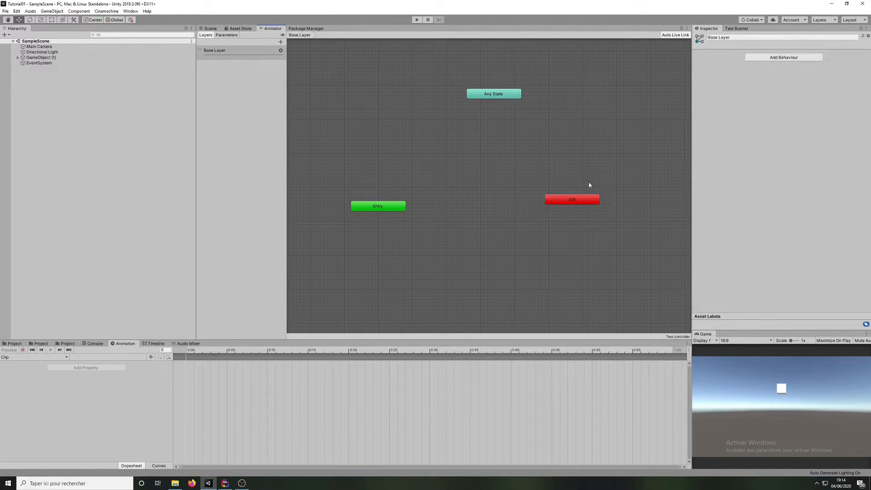
Step: Create a sub-state machine and place it between Entry and Exit, slightly below them
right_click(478, 207)
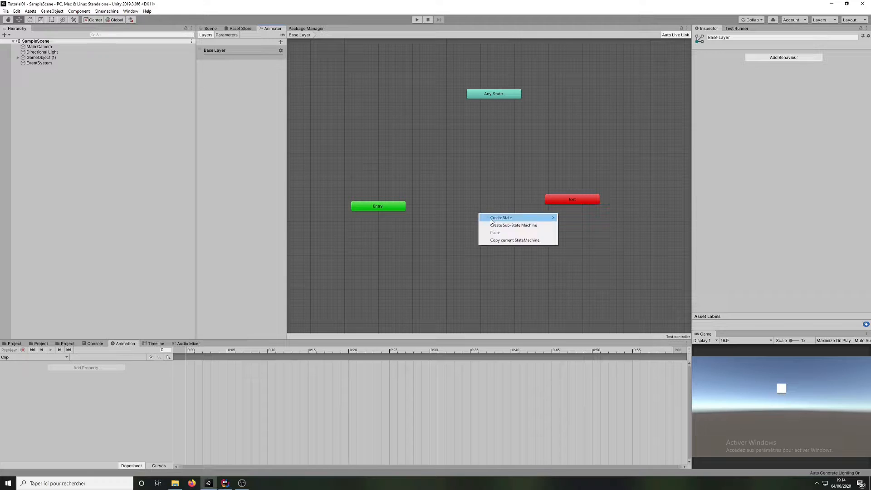
left_click(504, 225)
left_click_drag(495, 218, 474, 233)
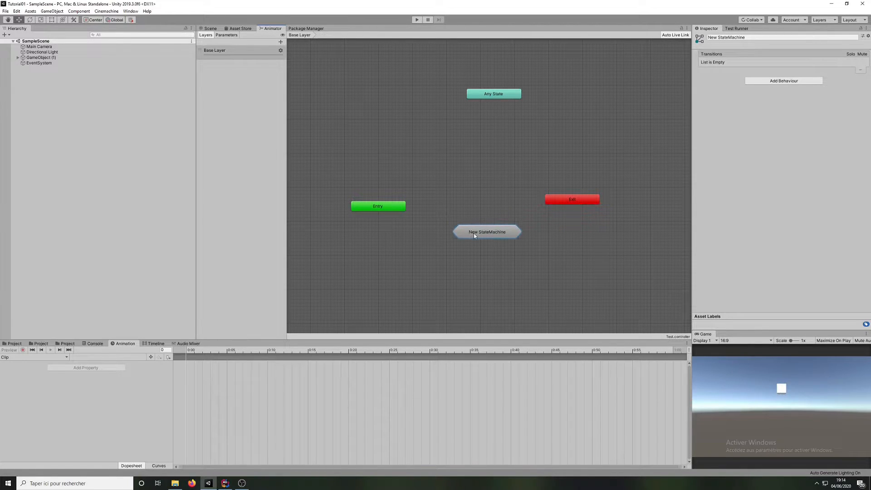
Step: Rename the new sub-state machine to Movement and line it up with the Exit node between Entry and Exit
double_click(474, 233)
left_click(307, 36)
left_click(752, 38)
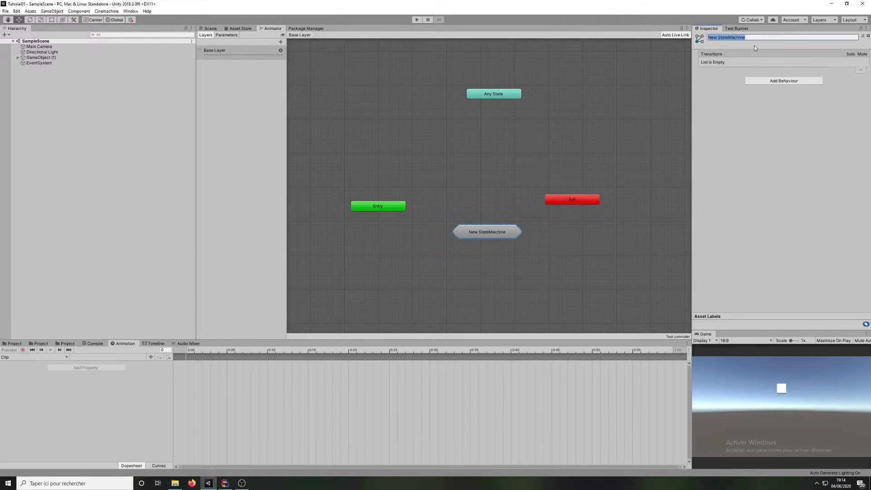
type("Movement")
key("Return")
left_click_drag(478, 235, 472, 214)
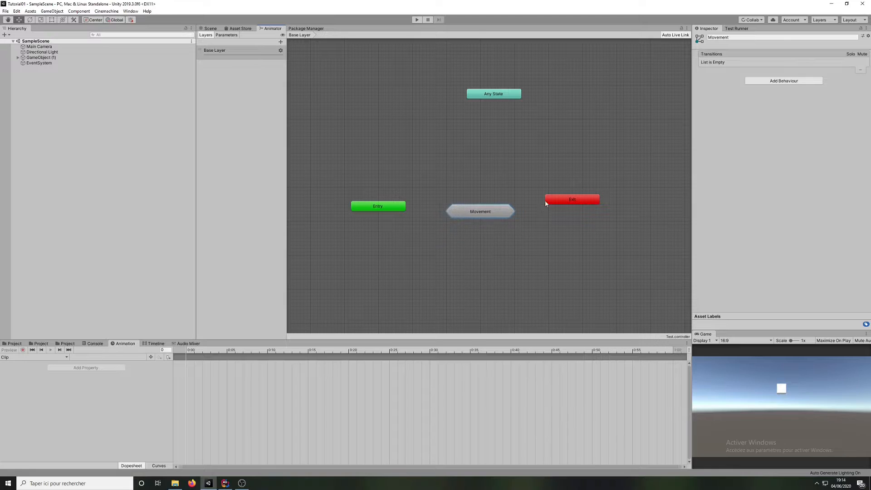
left_click_drag(556, 201, 566, 212)
Step: Open the Movement sub-state machine and create an empty state named Run in it
double_click(475, 210)
right_click(459, 193)
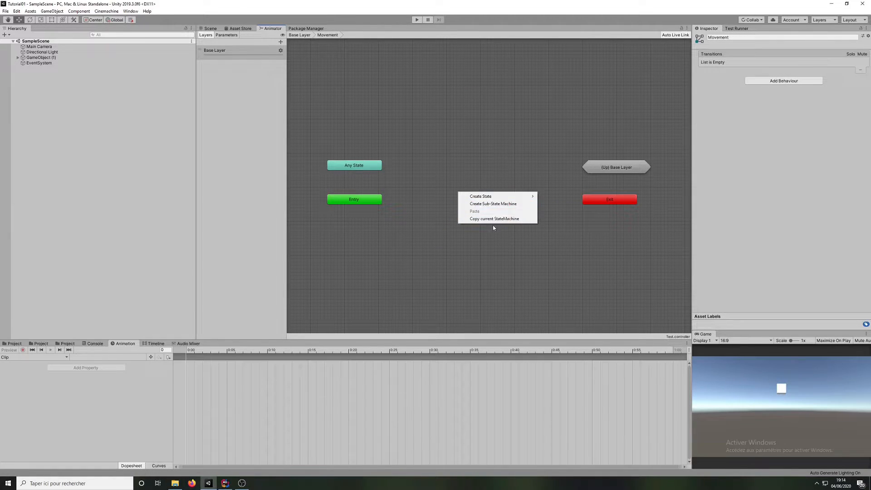
mouse_move(495, 197)
left_click(553, 196)
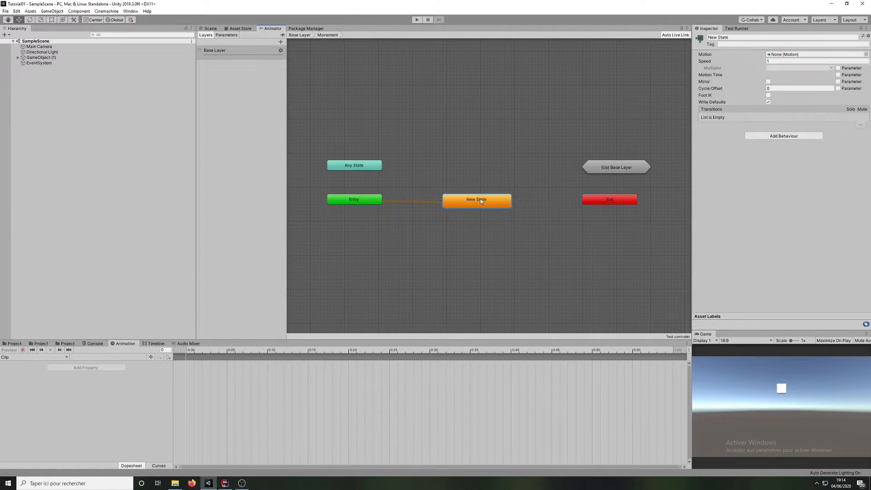
left_click(742, 39)
type("Run")
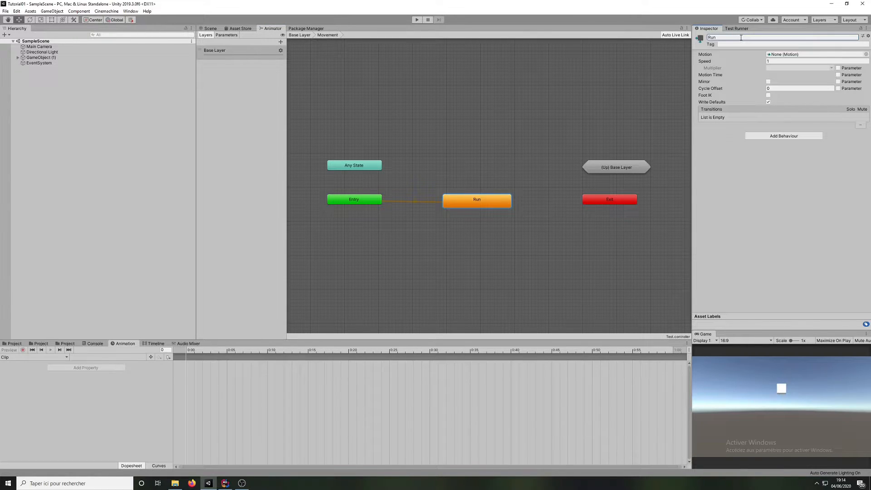
Step: Create a second empty state, place it just above Run and name it Idle
left_click(468, 160)
right_click(480, 162)
mouse_move(516, 168)
left_click(574, 166)
left_click_drag(505, 169, 464, 177)
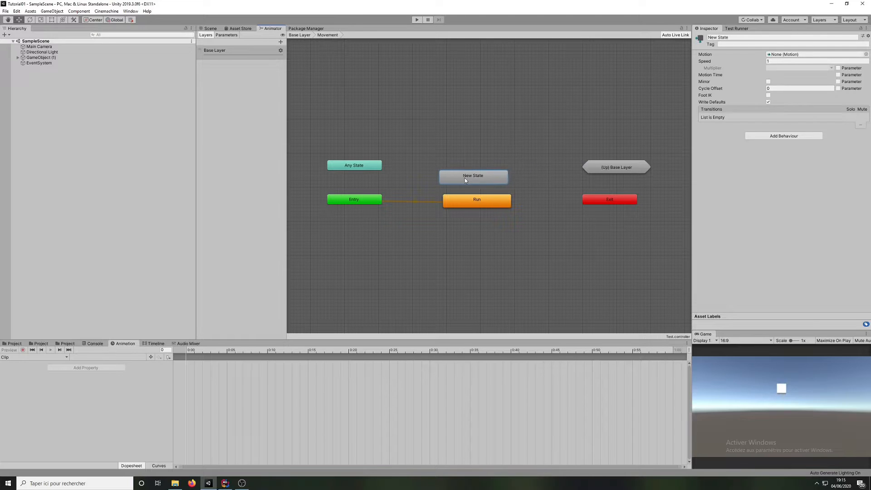
left_click(736, 38)
type("Idle")
key("Return")
Step: Create an empty state named Walk and stack the three states in the order Idle, Walk, Run
left_click(462, 249)
right_click(484, 232)
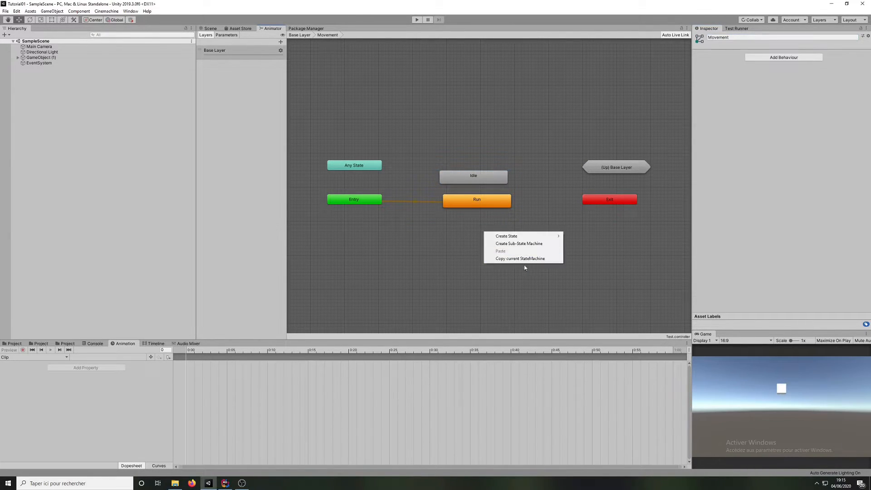
mouse_move(526, 236)
left_click(594, 236)
left_click(500, 237)
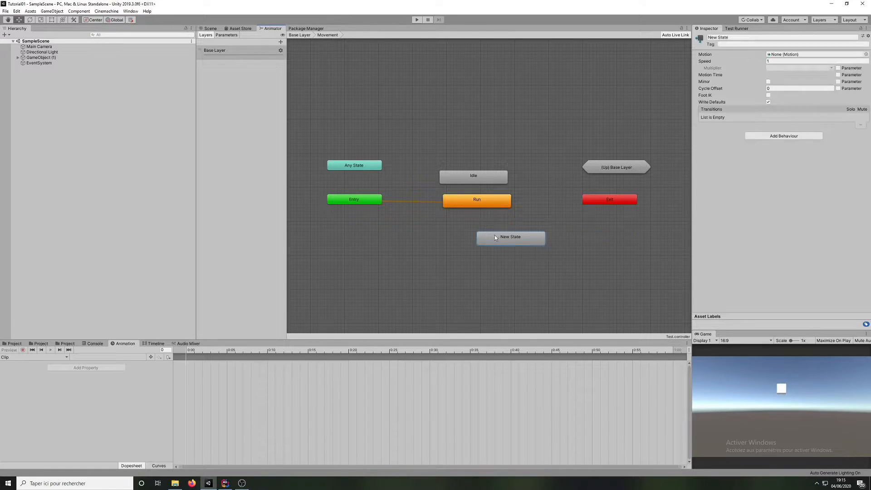
left_click_drag(500, 237, 466, 226)
left_click(729, 37)
type("Walk")
key("Return")
left_click_drag(427, 234, 469, 203)
left_click_drag(465, 258, 484, 224)
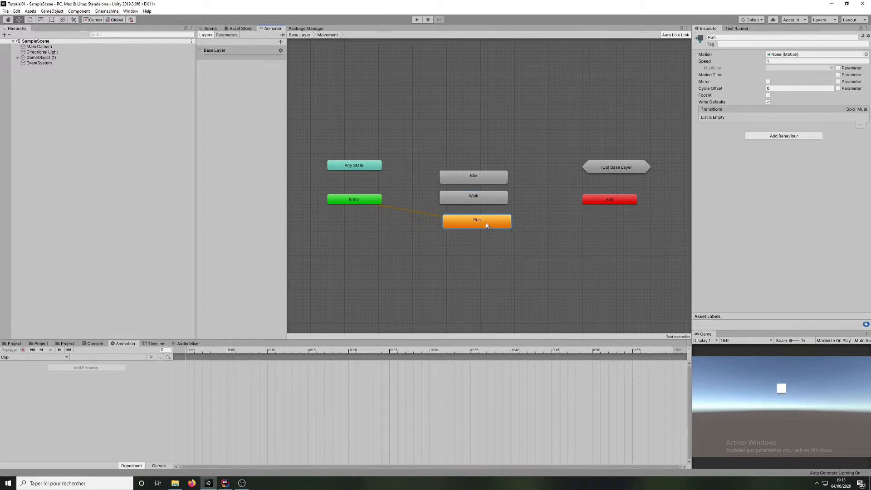
Step: Create a state from a new blend tree above Idle, look inside it, and return to the Movement graph
left_click(485, 142)
right_click(484, 140)
mouse_move(526, 143)
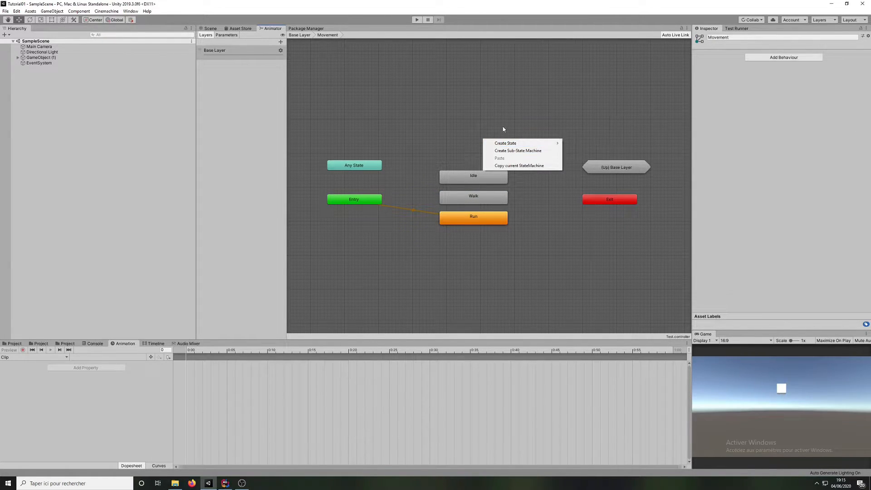
left_click(587, 158)
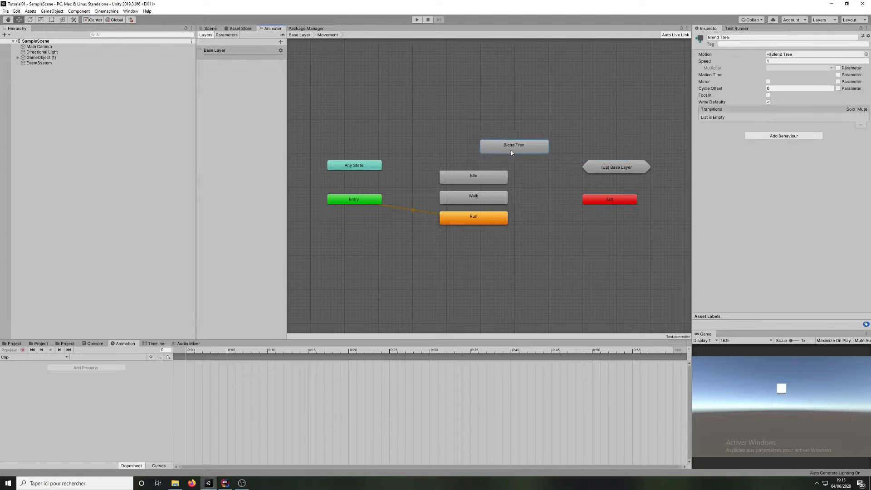
double_click(497, 144)
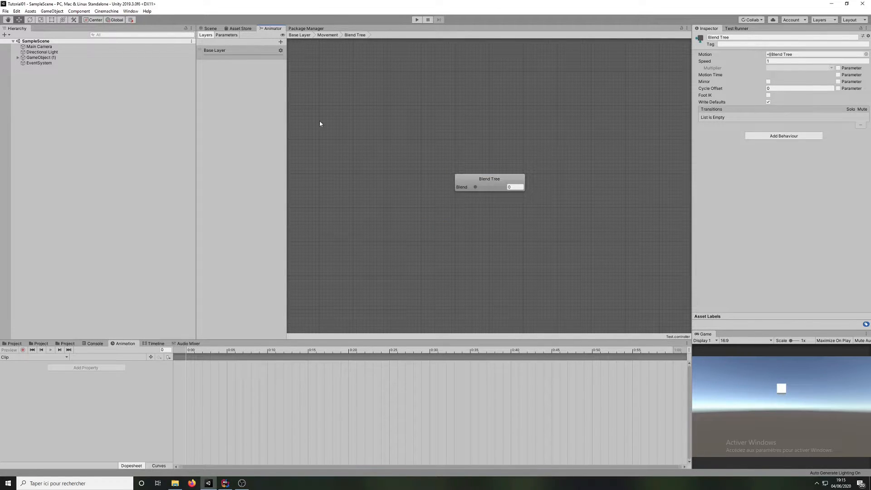
left_click(774, 61)
left_click(445, 104)
left_click(329, 36)
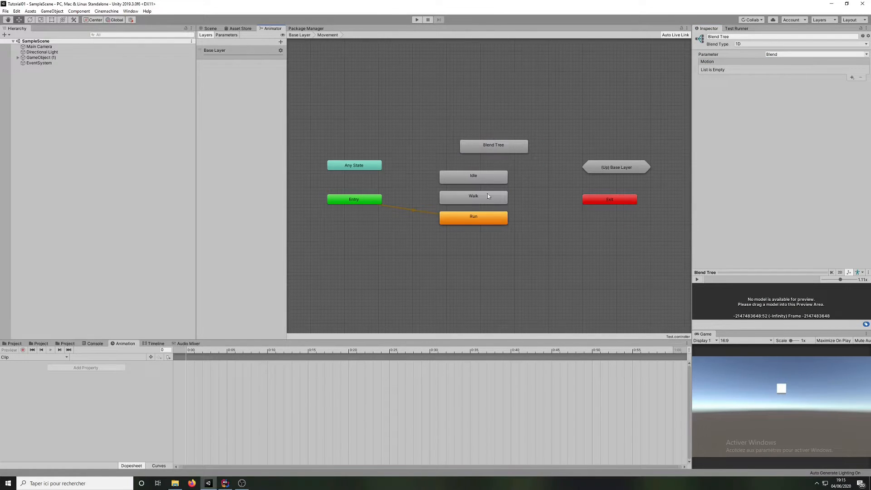
Step: Delete the Blend Tree state from the Movement sub-state machine
left_click(511, 147)
key("Delete")
left_click(468, 177)
left_click(457, 153)
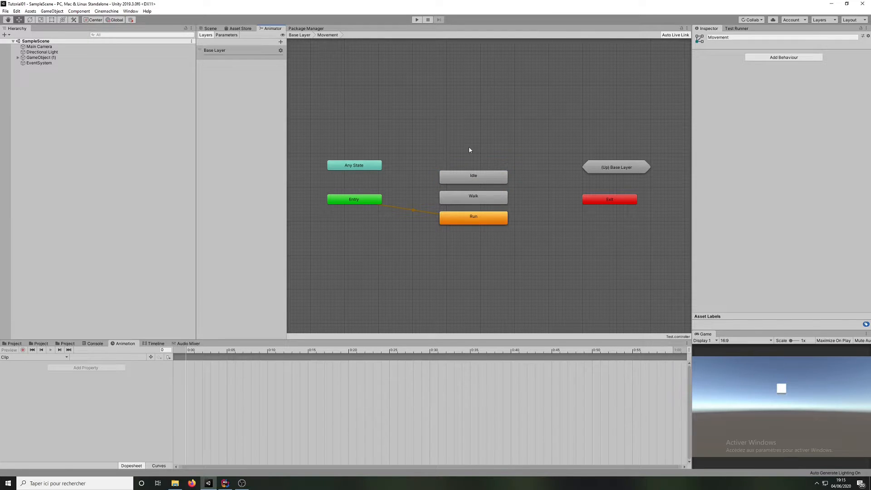
right_click(470, 149)
mouse_move(504, 153)
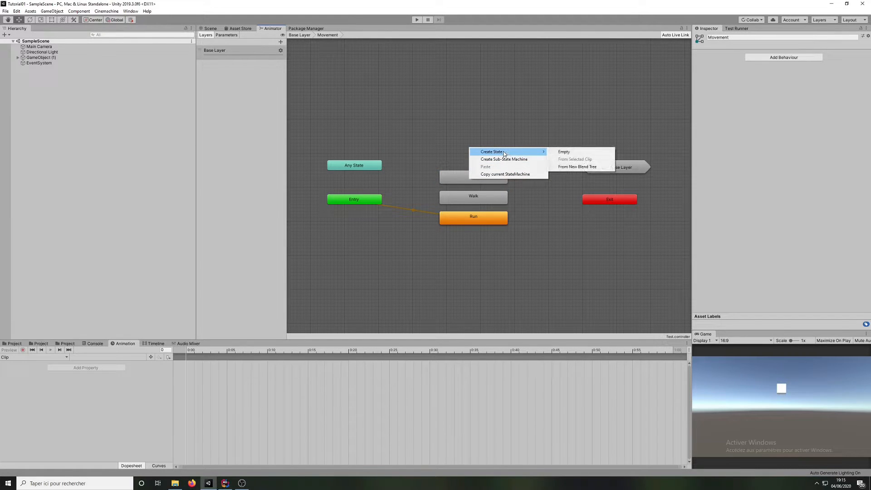
left_click(450, 186)
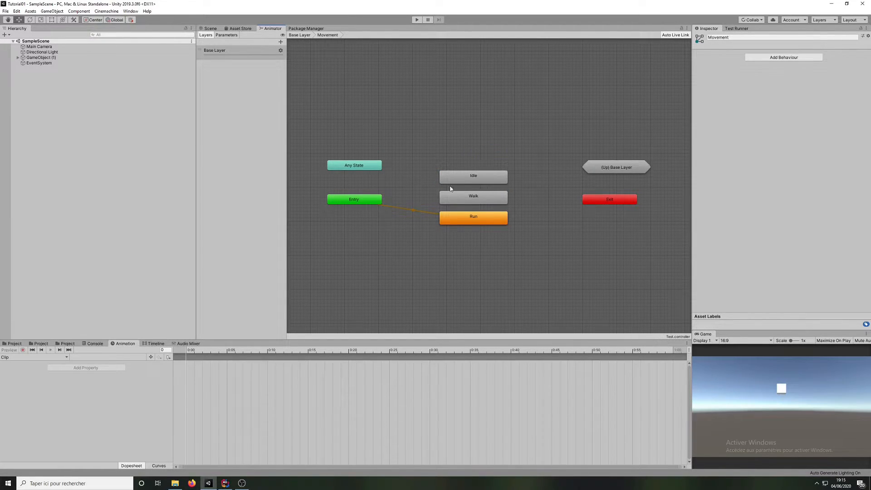
Step: Set Idle as the default state that Entry leads to in the Movement sub-state machine
right_click(363, 199)
left_click(408, 211)
left_click(473, 176)
Step: Rearrange the Movement states so that Walk and Run sit above Idle
left_click_drag(484, 199, 482, 153)
left_click_drag(493, 229, 491, 140)
left_click_drag(493, 219, 554, 132)
left_click(492, 243)
left_click(492, 178)
left_click(493, 188)
Step: Make a transition from the Idle state to the Walk state
right_click(493, 187)
left_click(508, 188)
left_click(492, 162)
left_click(555, 132)
Step: Make transitions from Walk to Run and from Run back to Walk, and place Run directly above Walk
left_click(511, 164)
right_click(510, 164)
left_click(531, 167)
left_click(557, 136)
right_click(559, 137)
left_click(578, 138)
left_click(514, 166)
left_click_drag(542, 136, 481, 129)
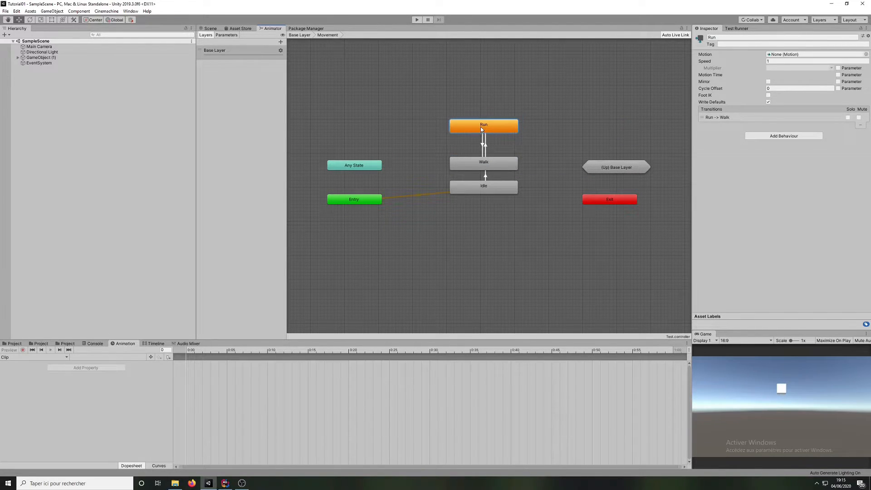
Step: Make a transition from Walk back to Idle and move Idle slightly lower, level with Entry
left_click(477, 165)
right_click(477, 165)
left_click(492, 169)
left_click(476, 186)
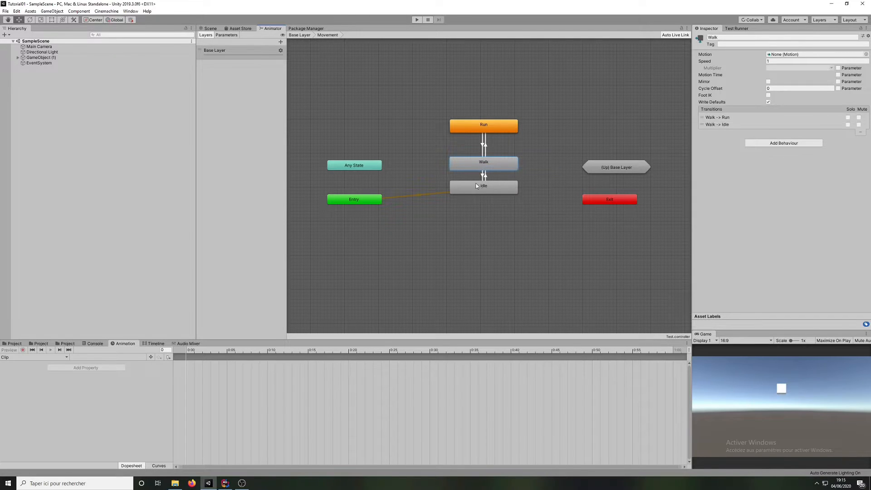
left_click(531, 222)
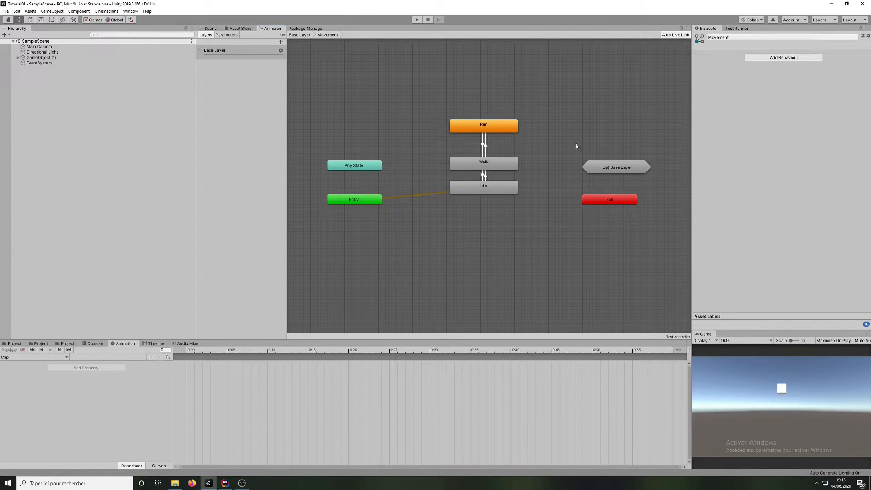
left_click_drag(482, 193, 489, 200)
Step: Delete the leftover Blend parameter from the animator controller's parameters
left_click(486, 181)
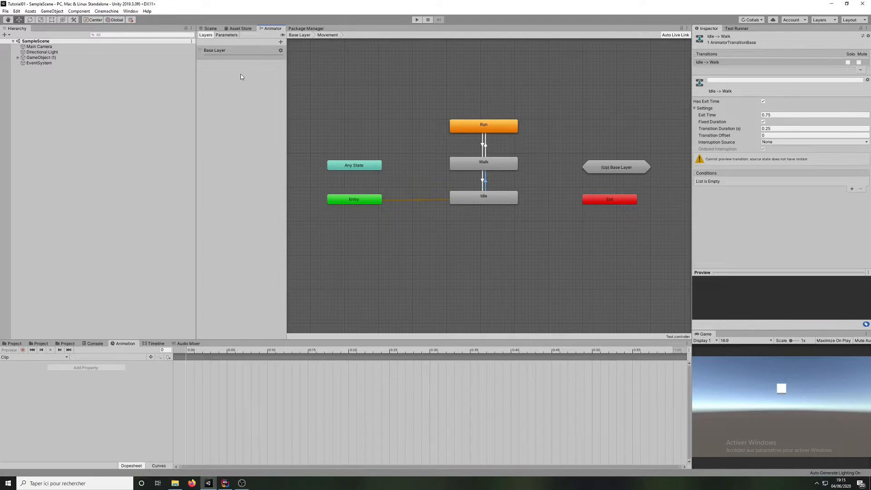
left_click(226, 35)
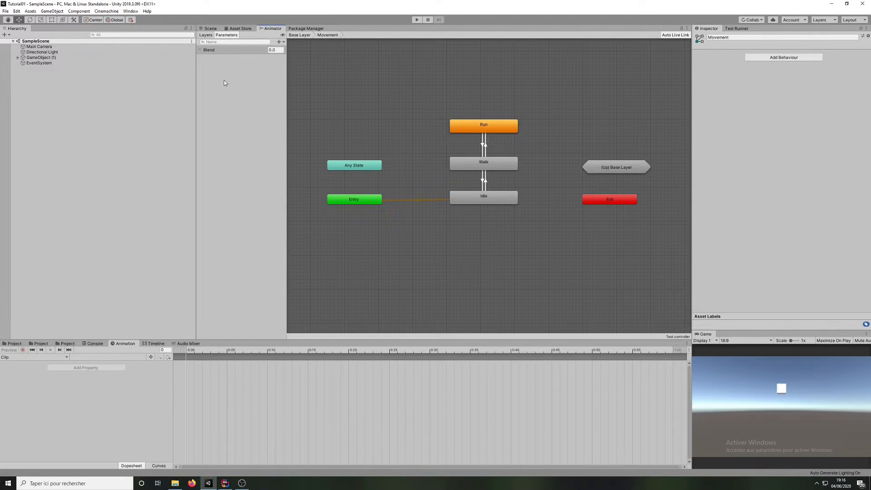
left_click(235, 49)
key("Delete")
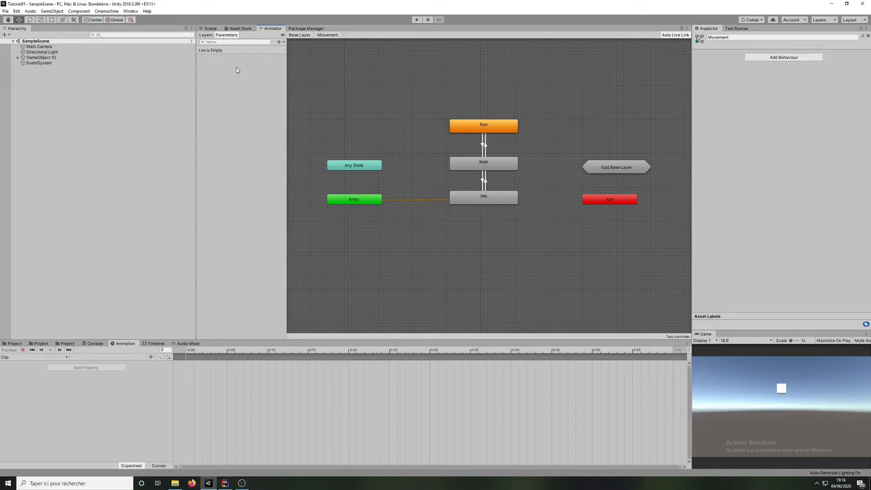
Step: Add two Bool parameters named Walk and Run to the animator controller
left_click(283, 42)
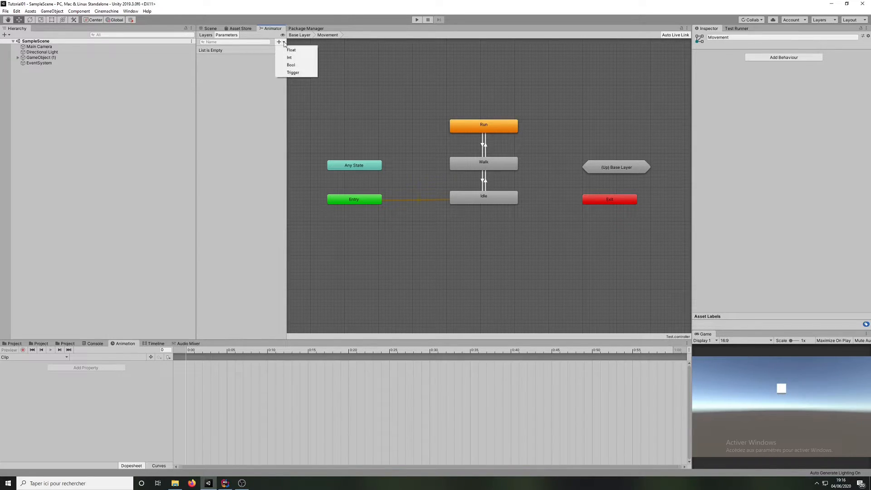
left_click(301, 65)
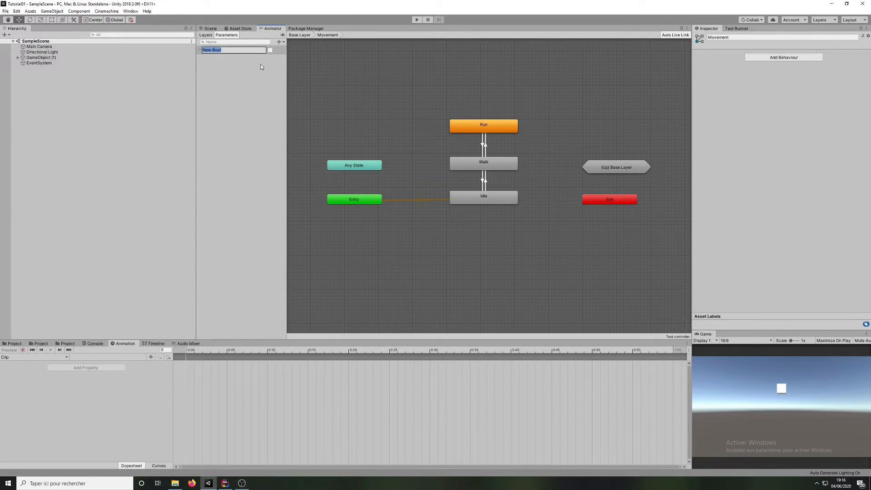
type("Walk")
key("Return")
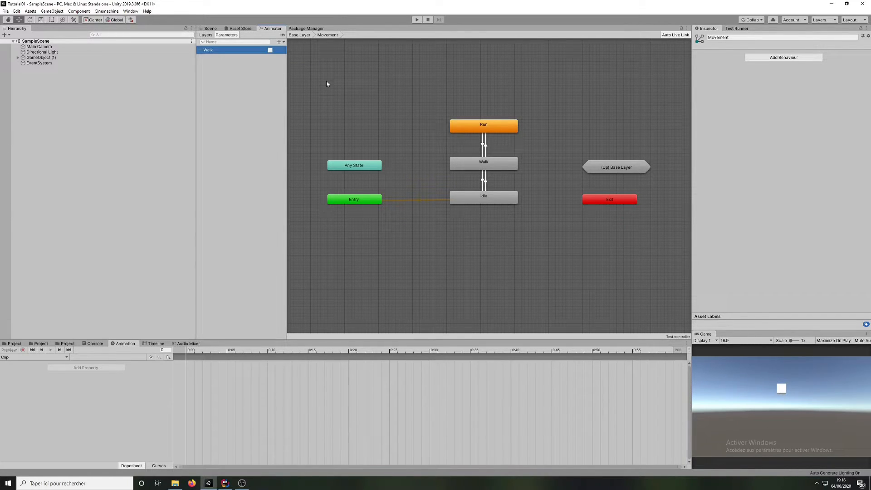
left_click(280, 42)
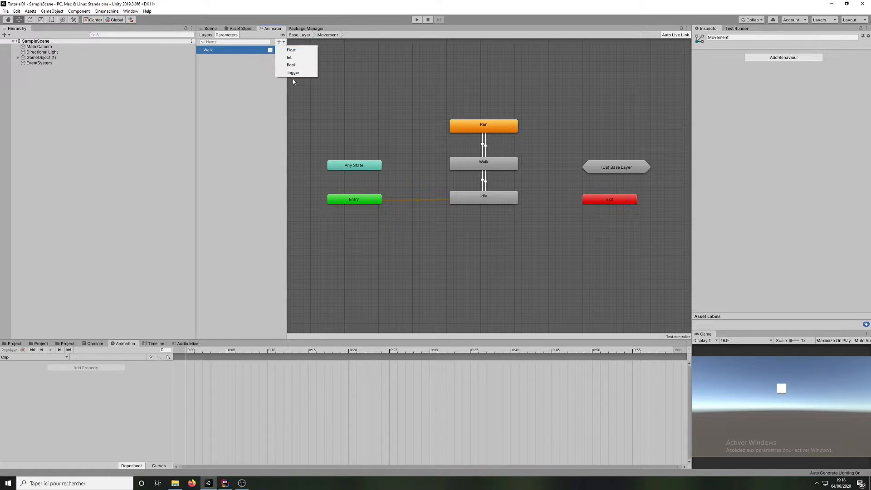
left_click(299, 65)
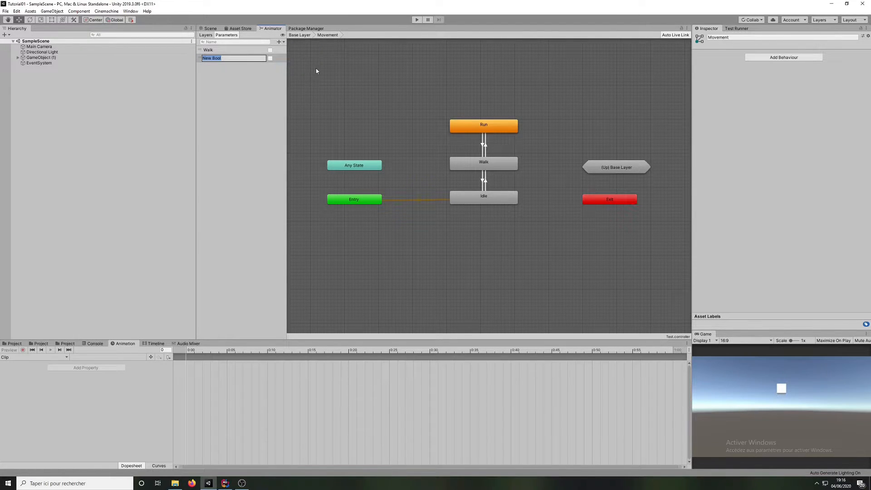
type("Run")
key("Return")
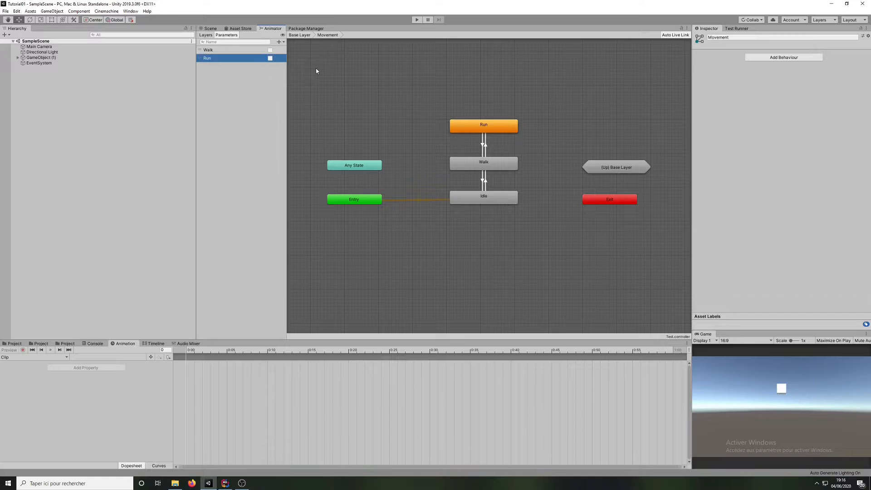
Step: Add a Float parameter named Speed and delete it again
left_click(280, 42)
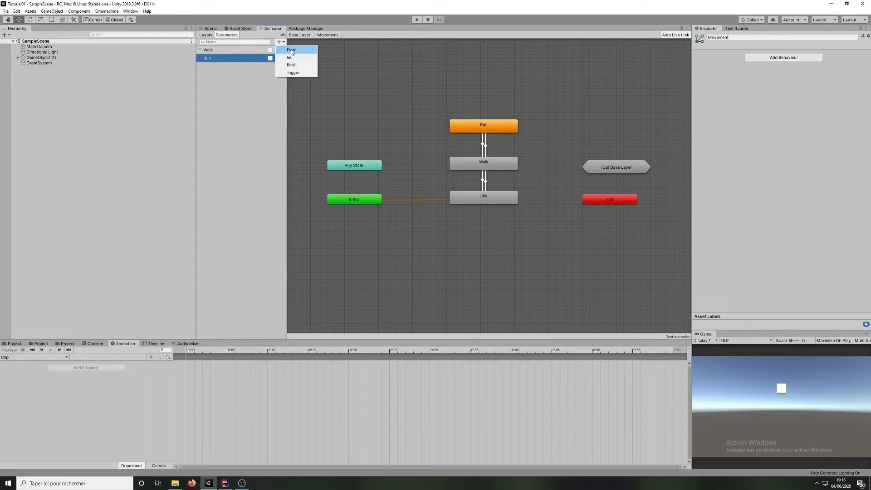
left_click(294, 50)
type("Sp")
key("Return")
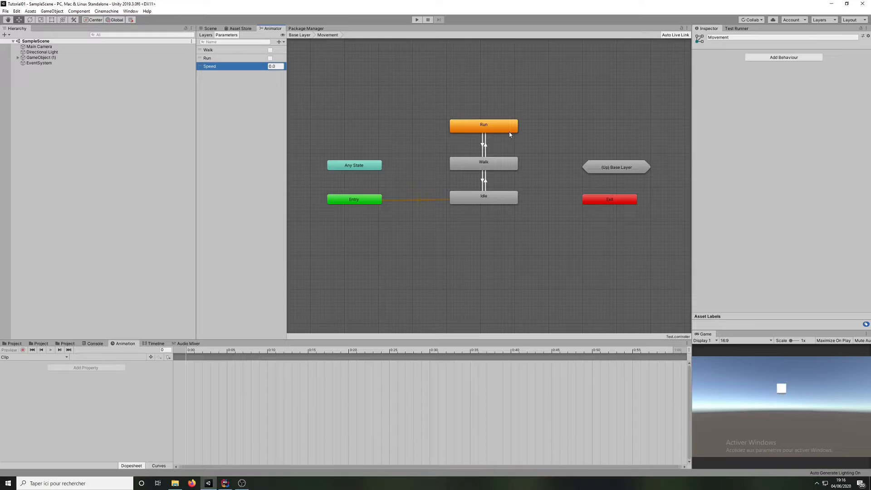
key("Delete")
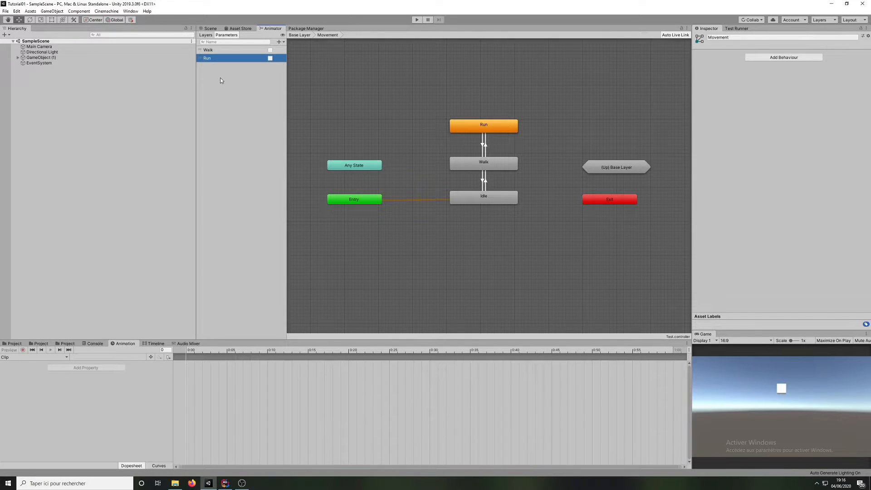
left_click(235, 53)
left_click(236, 60)
left_click(284, 42)
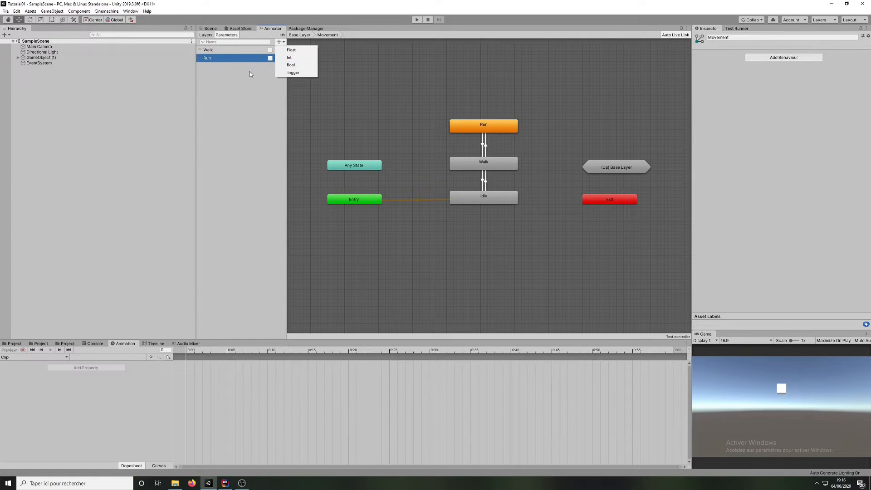
left_click(461, 155)
Step: Add a condition to the Idle to Walk transition requiring Walk to be true
left_click(485, 187)
left_click(485, 182)
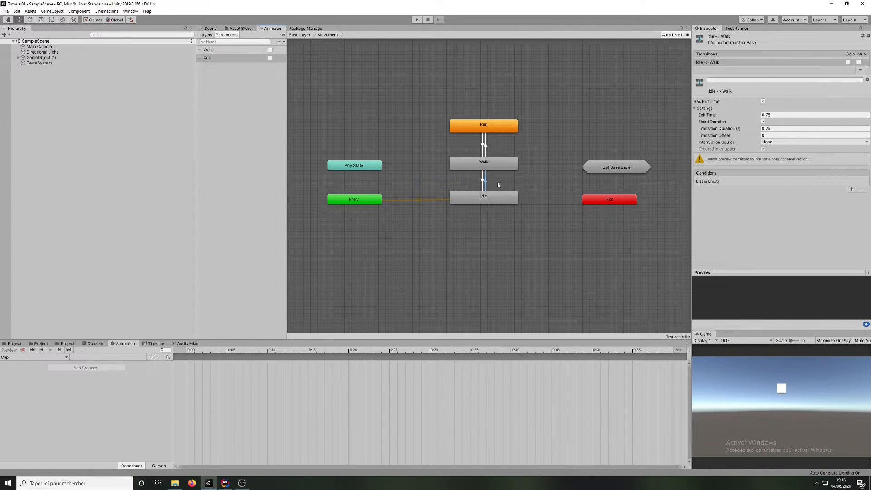
left_click(851, 188)
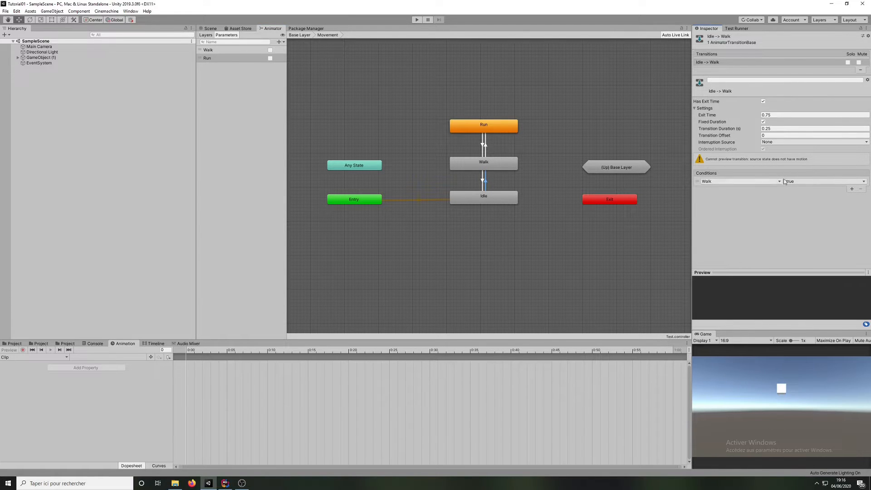
Step: Add a parameter condition with the value true to the Walk to Run transition
left_click(485, 153)
left_click(852, 188)
left_click(739, 181)
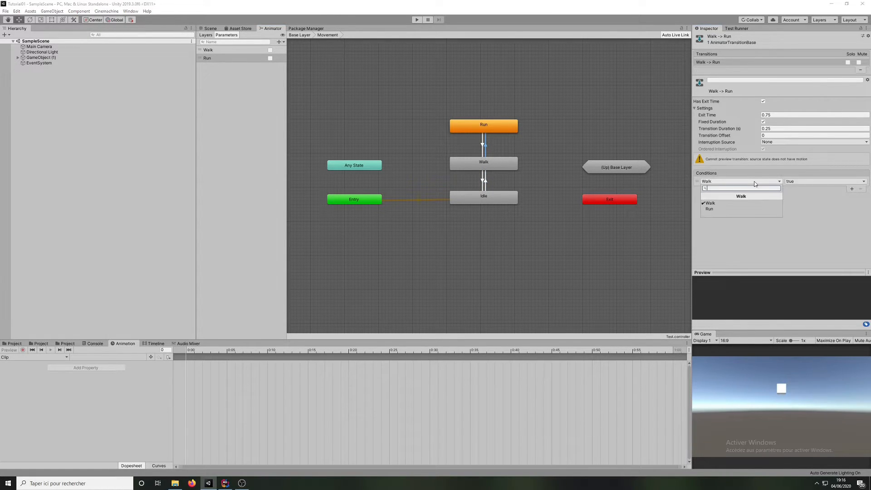
left_click(725, 203)
Step: Add a condition to the Run to Walk transition requiring Run to be false
left_click(483, 145)
left_click(852, 189)
left_click(740, 181)
left_click(721, 208)
left_click(796, 182)
left_click(798, 198)
Step: Add a condition to the Walk to Idle transition requiring Walk to be false
left_click(481, 181)
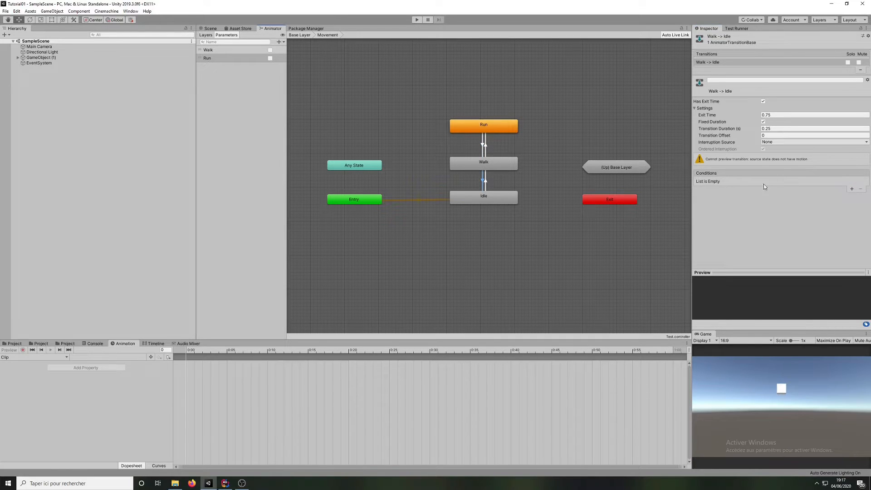
left_click(852, 189)
left_click(744, 182)
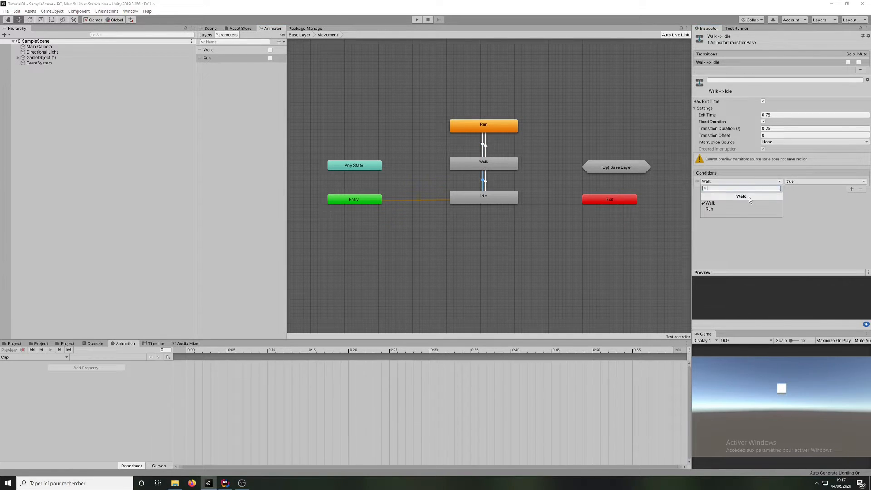
left_click(729, 202)
left_click(798, 186)
left_click(804, 182)
left_click(802, 195)
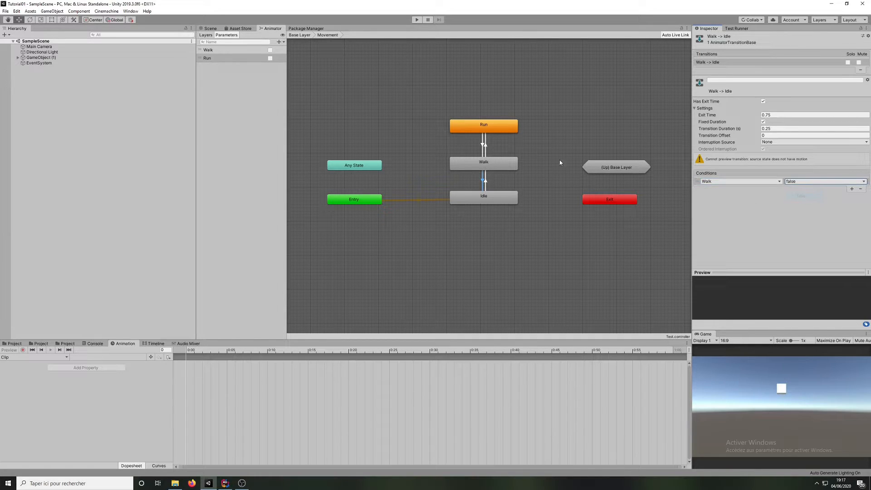
Step: Add a transition from Idle to Exit inside Movement and delete it again
left_click(554, 163)
left_click(507, 196)
left_click(627, 200)
left_click(509, 199)
left_click(603, 198)
mouse_move(614, 200)
left_mouse_down()
mouse_move(621, 199)
mouse_move(591, 199)
mouse_move(611, 199)
left_mouse_up()
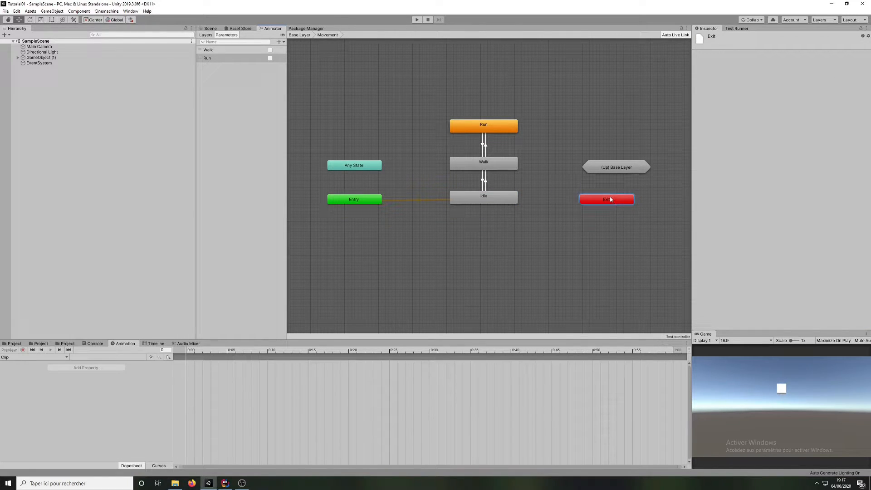
left_click(500, 197)
right_click(499, 196)
left_click(549, 202)
left_click(606, 200)
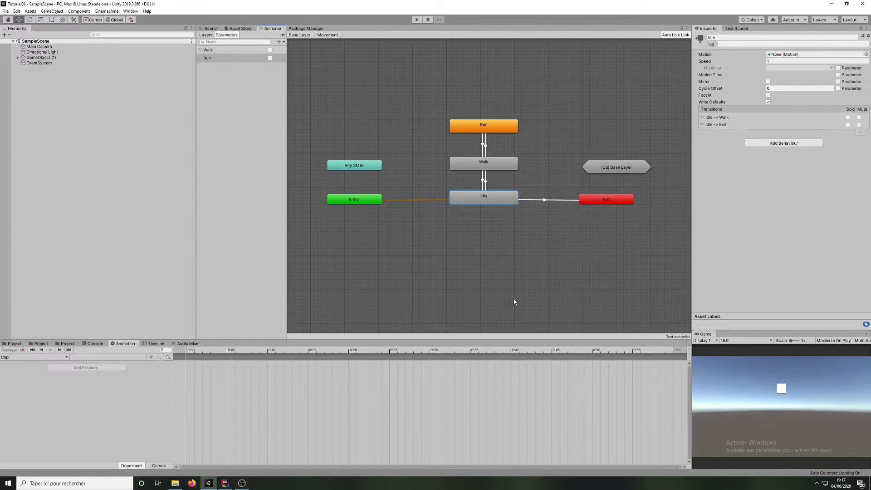
left_click(556, 203)
key("Delete")
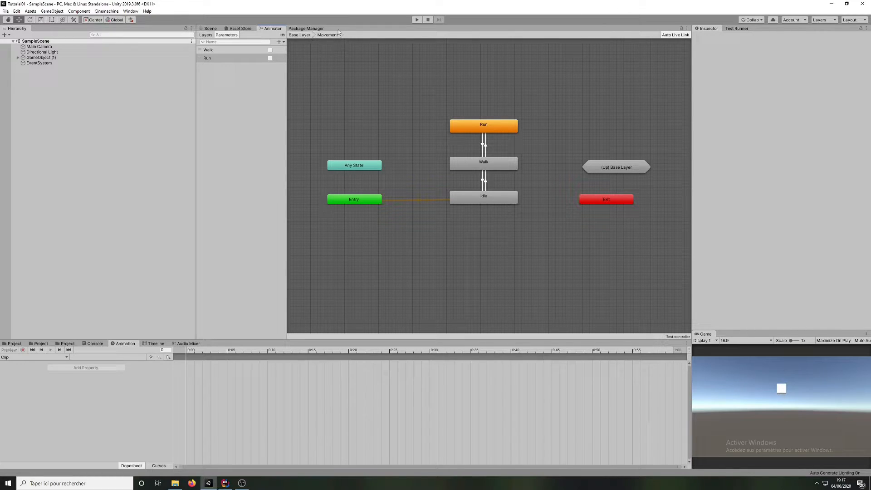
Step: Return to the Base Layer and line up the Entry node with the Movement node
left_click(306, 36)
left_click(464, 213)
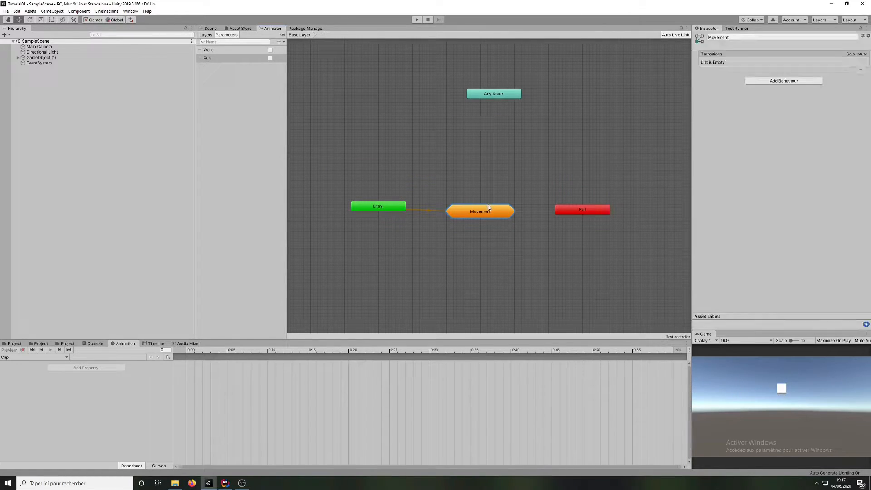
left_click_drag(484, 206, 489, 205)
left_click(385, 193)
mouse_move(389, 208)
left_mouse_down()
mouse_move(380, 240)
mouse_move(383, 209)
left_mouse_up()
left_click(301, 34)
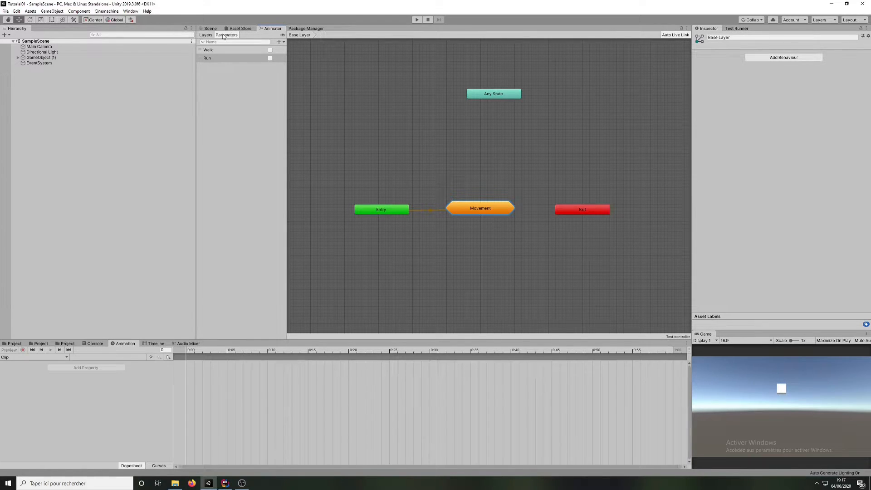
left_click(203, 34)
left_click(228, 35)
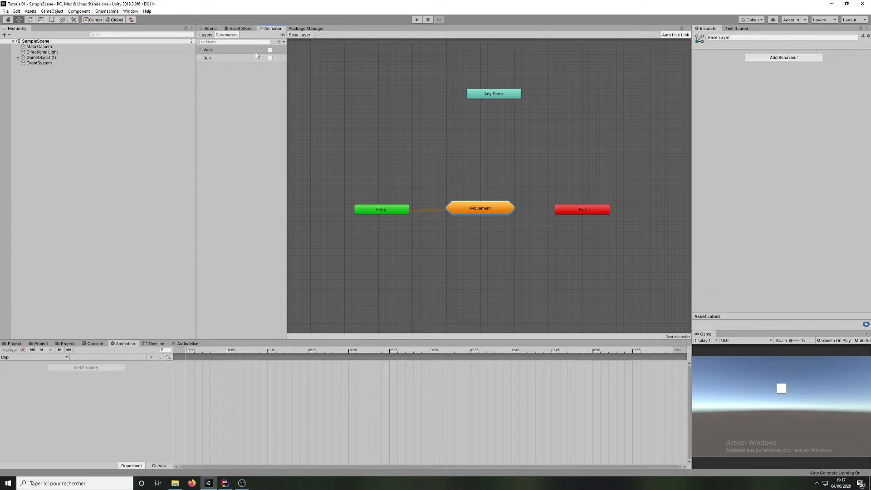
Step: Open the Movement sub-state machine and move its Entry node well below the Idle state
double_click(487, 207)
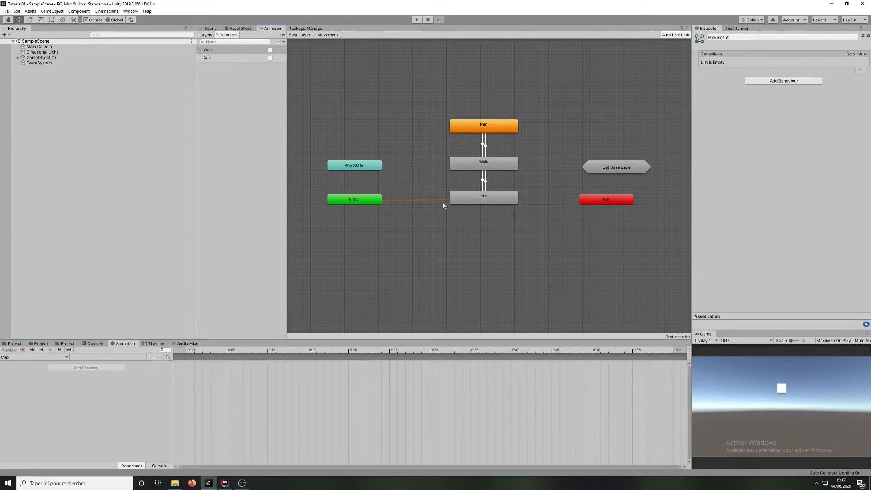
left_click_drag(356, 203, 484, 279)
left_click(422, 250)
Step: Create an empty state named Default inside Movement and place it beneath Any State
right_click(393, 234)
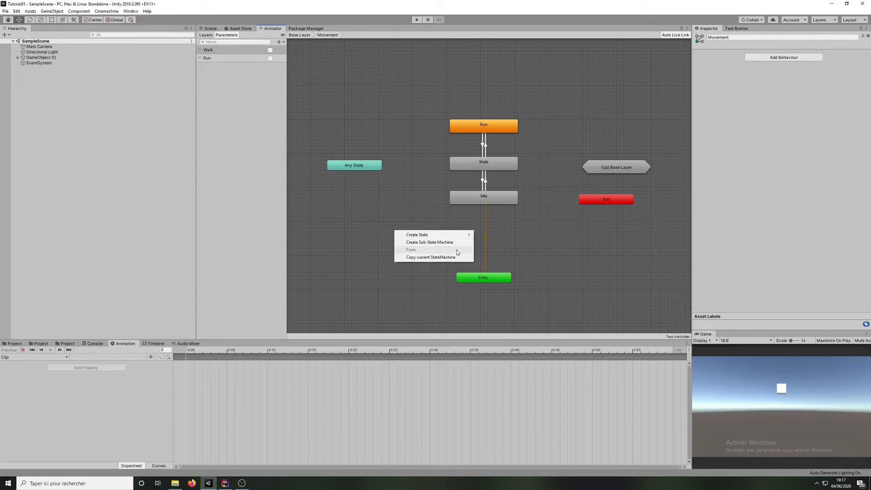
mouse_move(458, 232)
left_click(487, 235)
left_click_drag(428, 235, 378, 213)
left_click(735, 37)
type("Default")
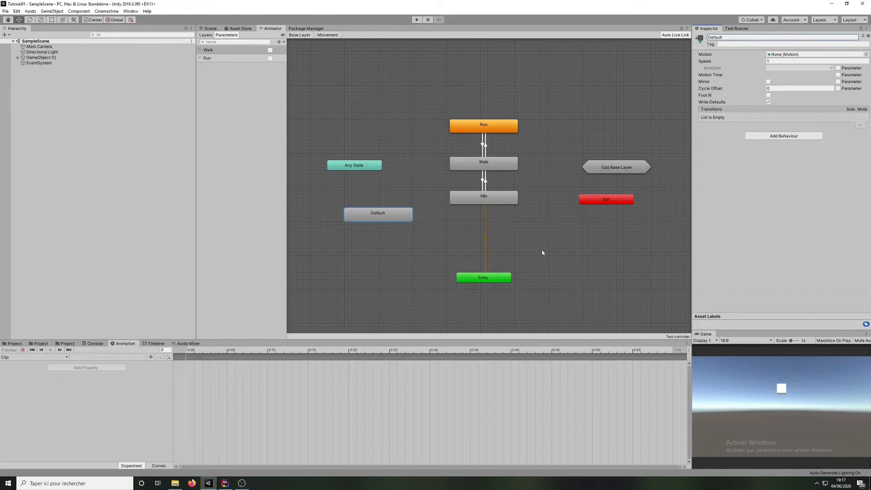
Step: Make the Default state the default state that Movement's Entry node leads to
left_click(500, 278)
right_click(495, 275)
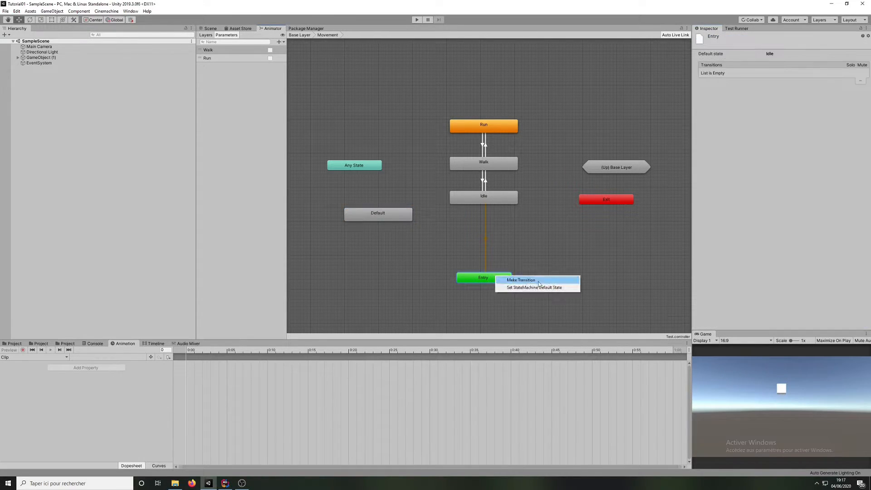
left_click(520, 280)
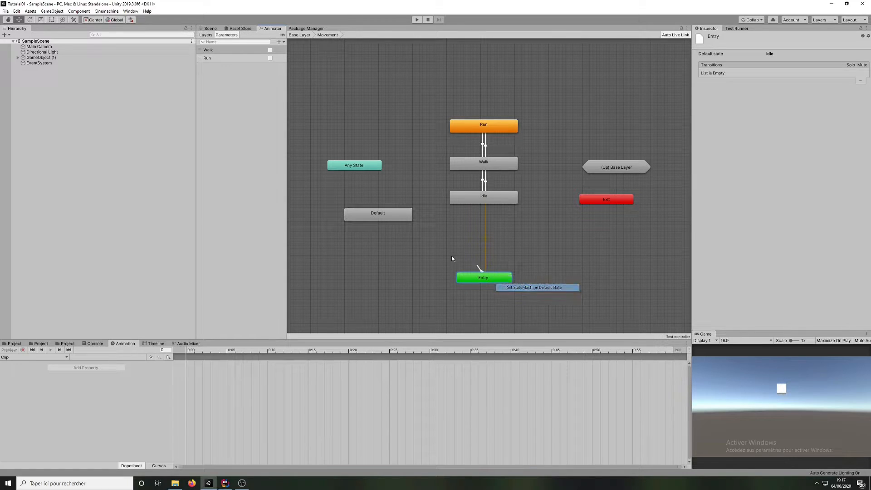
left_click(385, 216)
left_click(385, 216)
Step: Move the Default state between Entry and Idle and add a transition from Default to Idle
left_click_drag(384, 215, 491, 241)
right_click(491, 241)
left_click(517, 247)
left_click(498, 199)
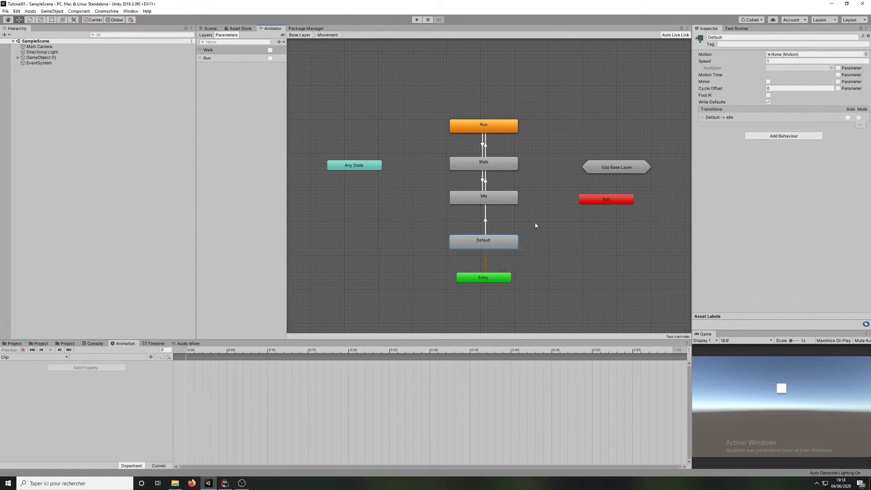
Step: Return to the Base Layer and move the Movement node down to free the space between Entry and Exit
left_click(305, 83)
left_click(299, 35)
left_click_drag(480, 212, 471, 252)
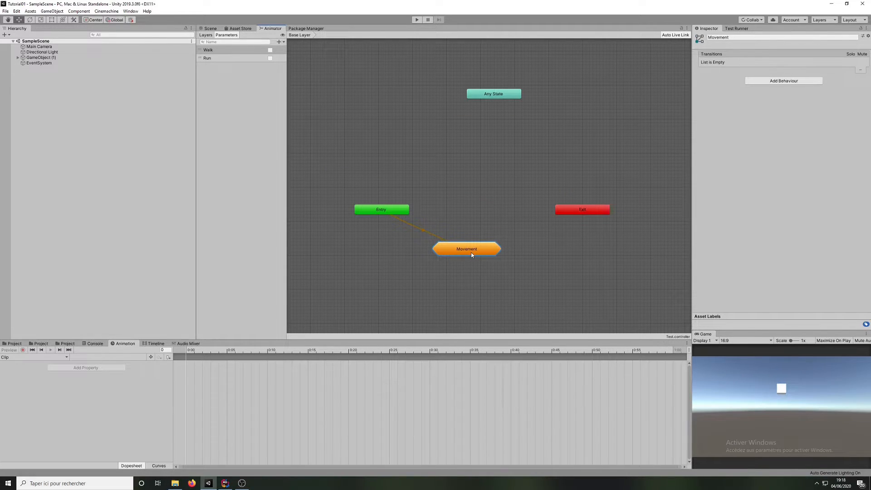
Step: Create an empty state named Default in the Base Layer, placed between Entry and Exit
right_click(449, 210)
mouse_move(512, 214)
left_click(550, 215)
left_click_drag(494, 216, 480, 210)
left_click(734, 38)
type("Default")
key("Return")
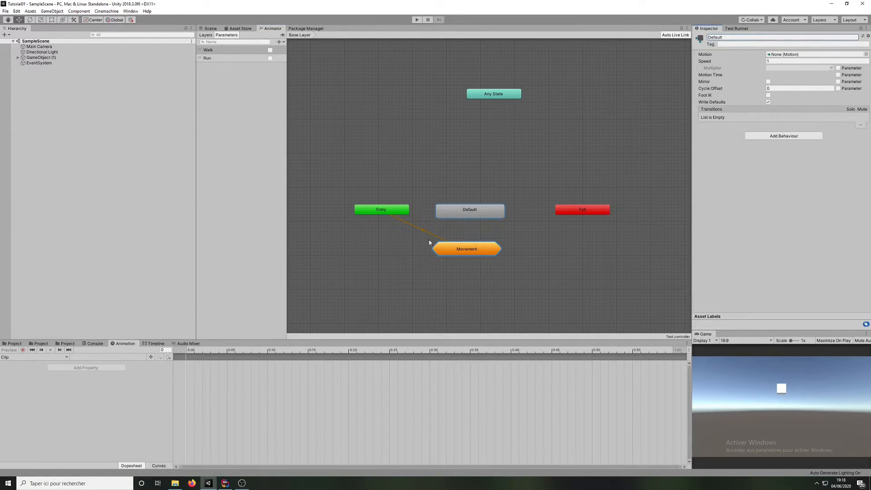
Step: Add a transition from the Base Layer's Entry node to its Default state
right_click(393, 209)
left_click(430, 208)
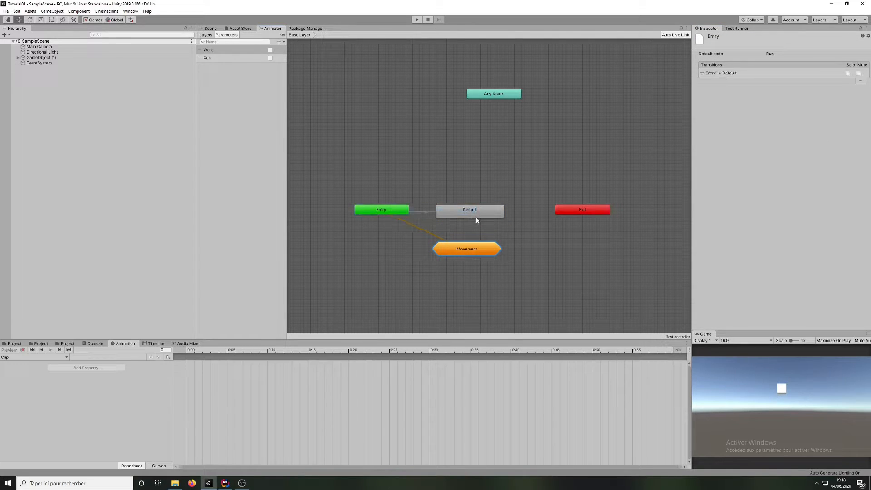
left_click(477, 216)
Step: Add a transition from the Base Layer's Default state to the Movement state machine as a whole
right_click(482, 216)
left_click(499, 221)
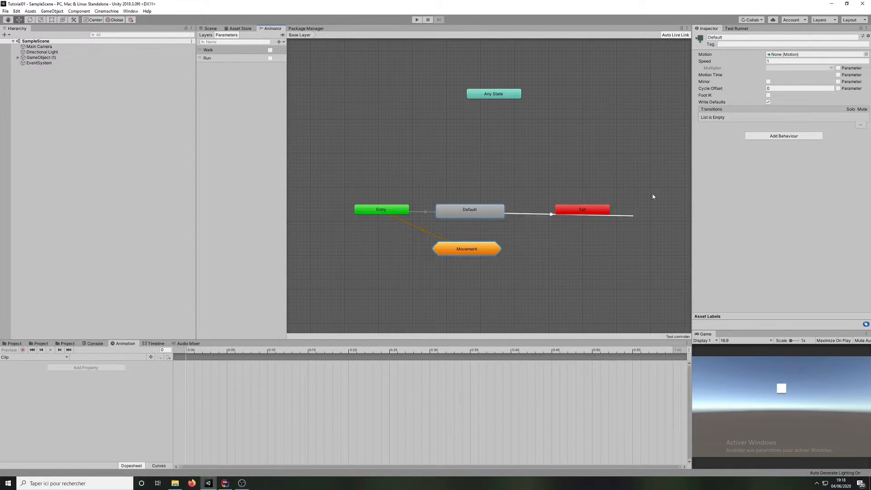
left_click(476, 253)
right_click(473, 251)
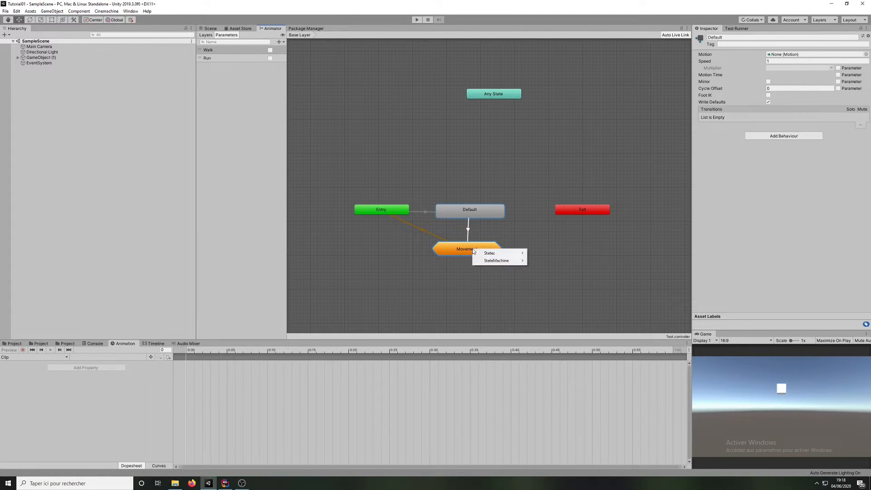
mouse_move(510, 255)
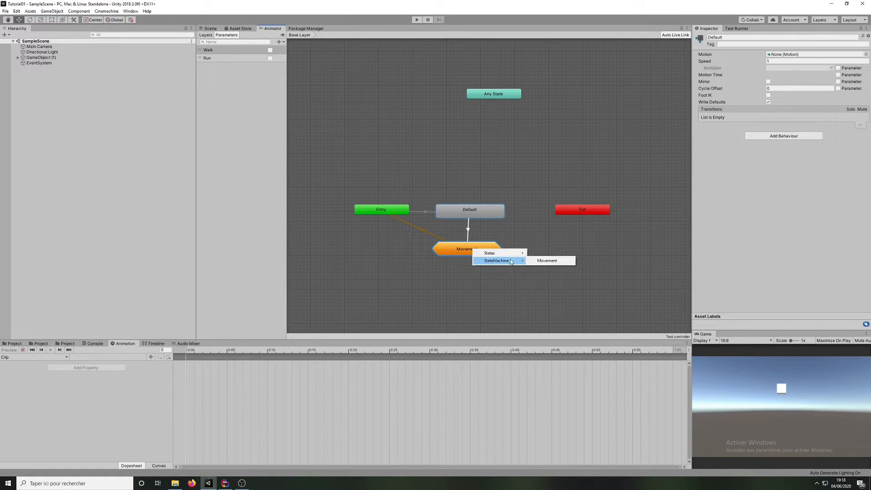
left_click(541, 261)
Step: Inspect the Entry and Default nodes inside Movement and return to the Base Layer
left_click(489, 254)
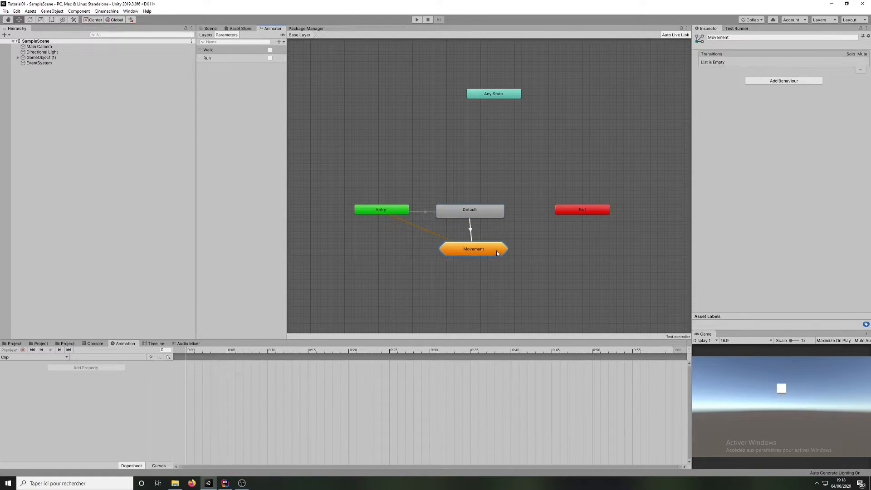
double_click(482, 251)
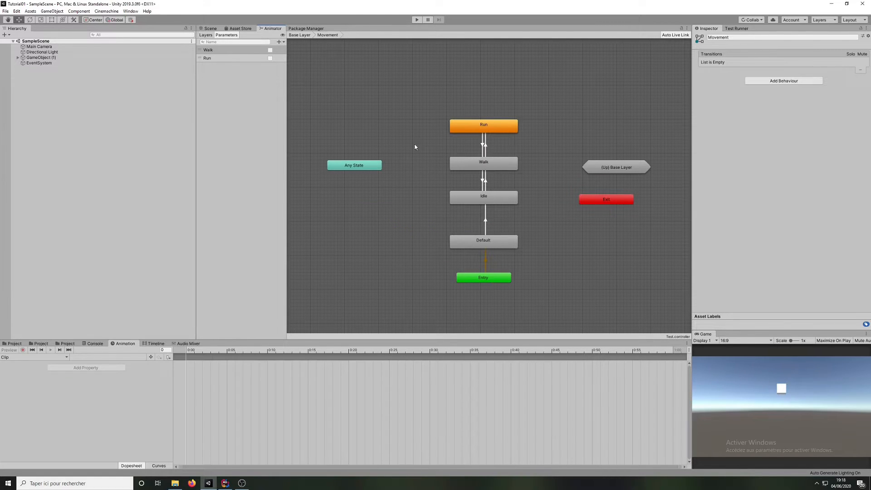
left_click_drag(539, 280, 449, 257)
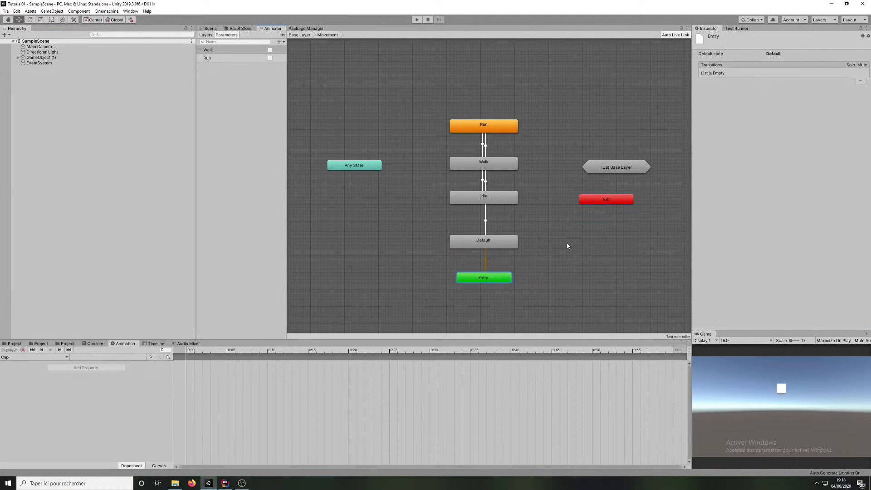
left_click(462, 242)
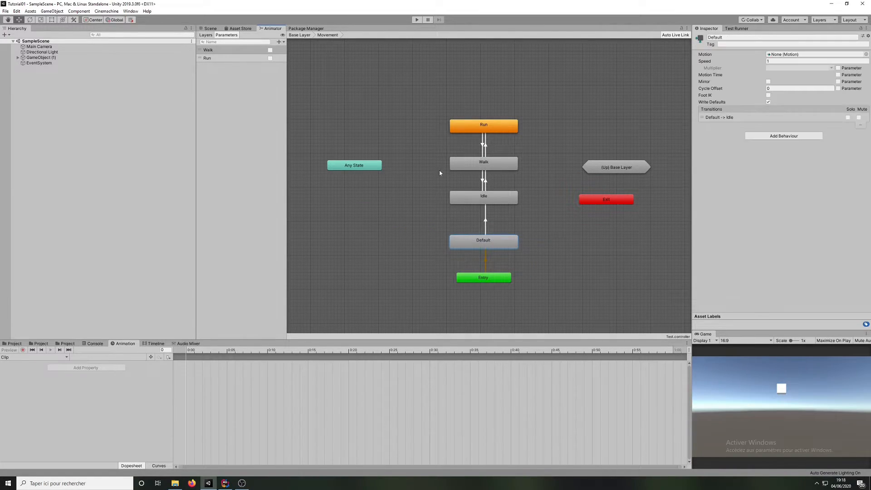
left_click(299, 34)
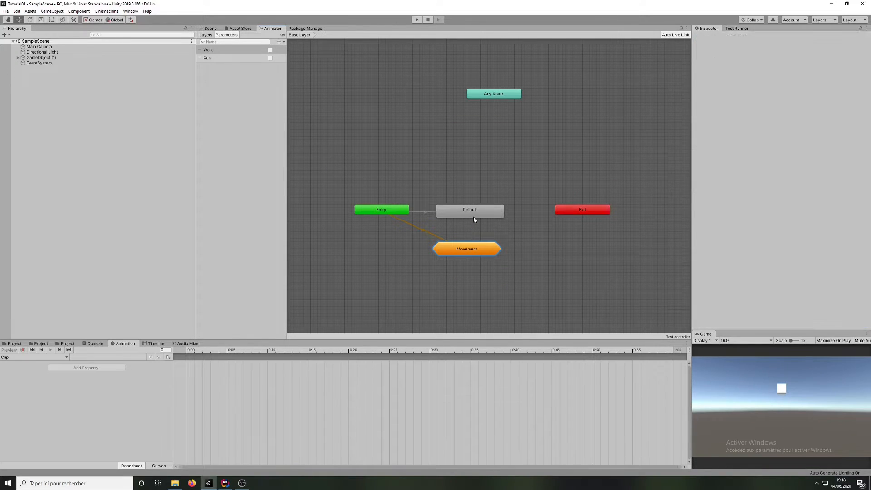
Step: Add a transition from the Base Layer's Default state to the Idle state inside Movement
right_click(472, 215)
left_click(500, 219)
left_click(477, 249)
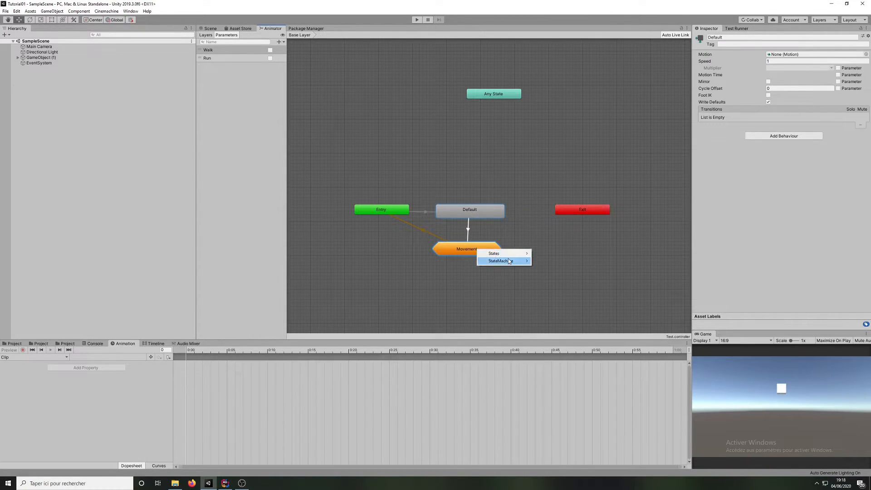
mouse_move(518, 254)
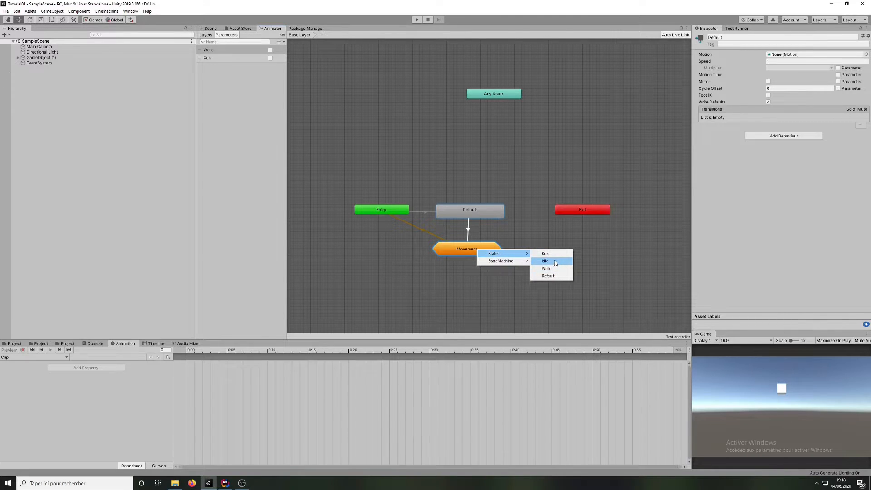
left_click(554, 262)
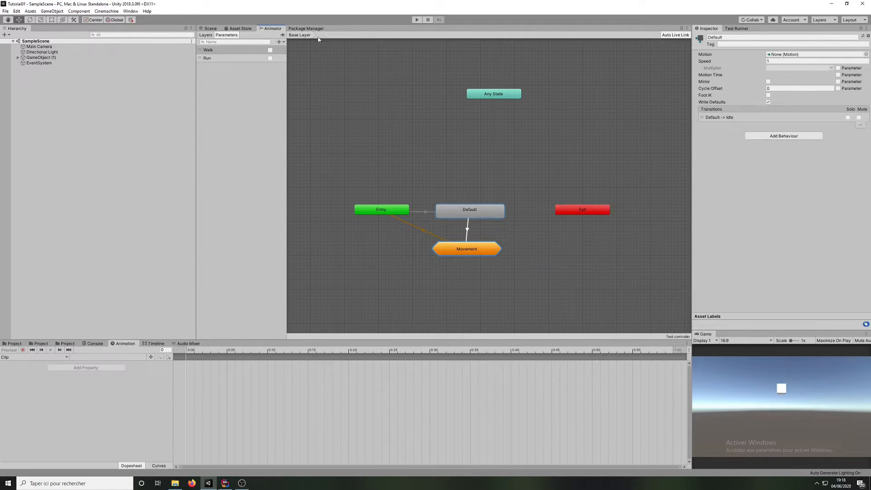
Step: Examine inside Movement how the Base Layer's Default to Idle transition enters the Idle state, including its transition settings
left_click(482, 249)
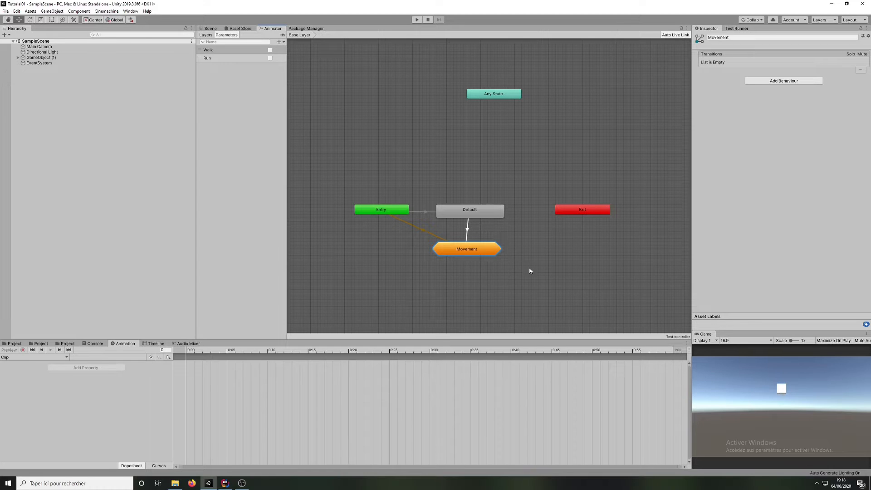
double_click(492, 252)
left_click_drag(586, 236, 606, 164)
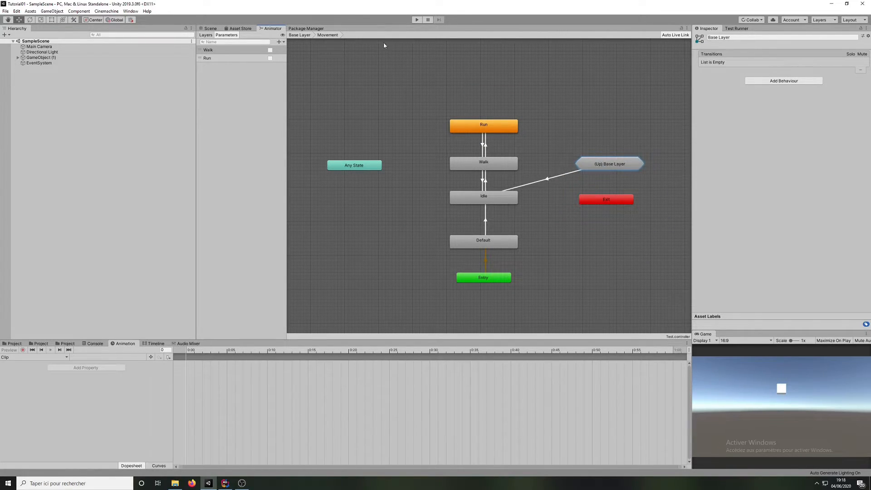
left_click(300, 35)
left_click(478, 251)
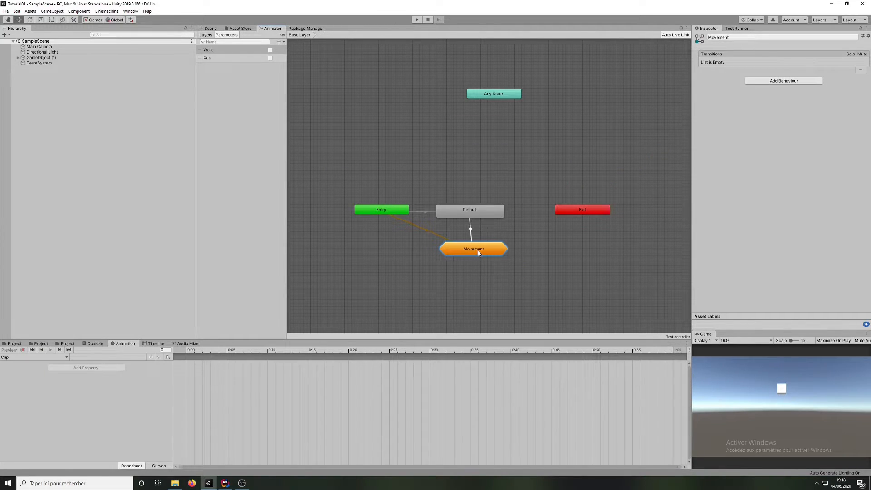
left_click_drag(478, 251, 473, 250)
double_click(469, 252)
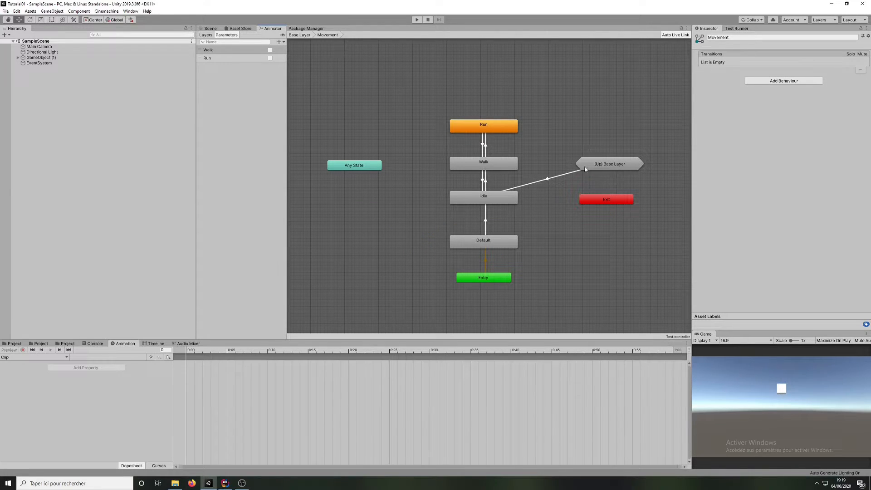
left_click(549, 178)
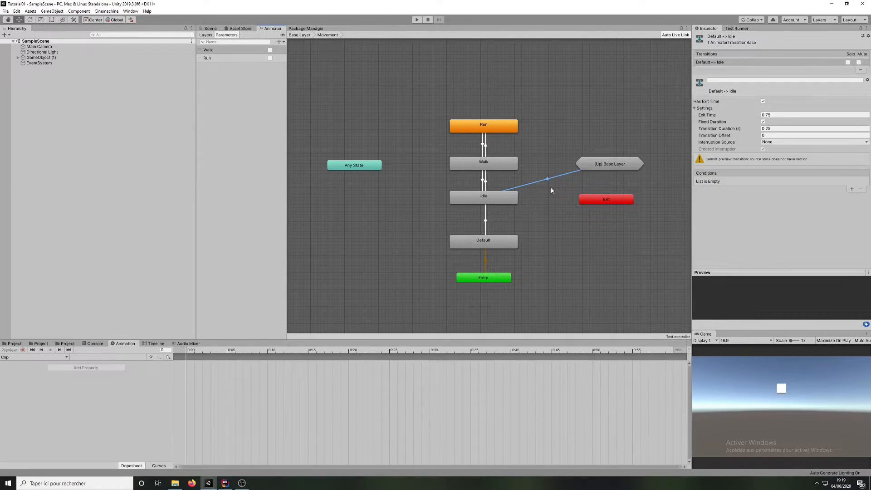
Step: Add a new behaviour script named StateBehaviour to the Base Layer's Default state
left_click(307, 37)
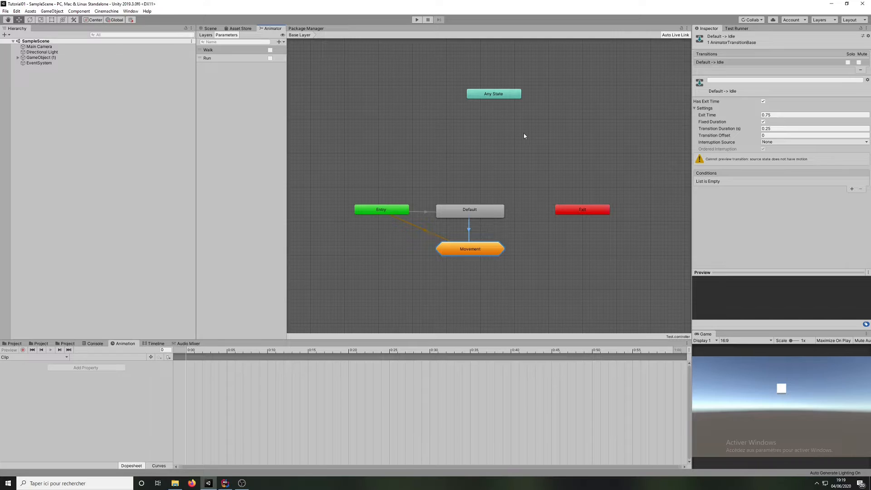
left_click(468, 164)
left_click(470, 209)
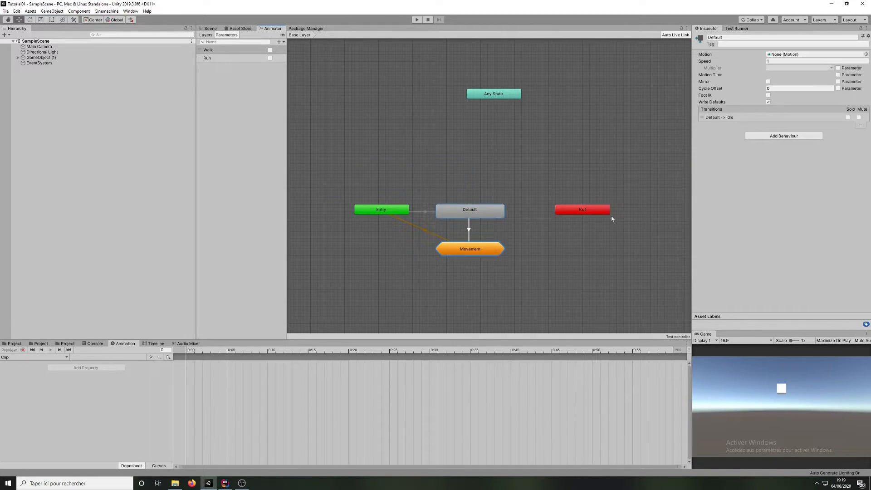
left_click(783, 136)
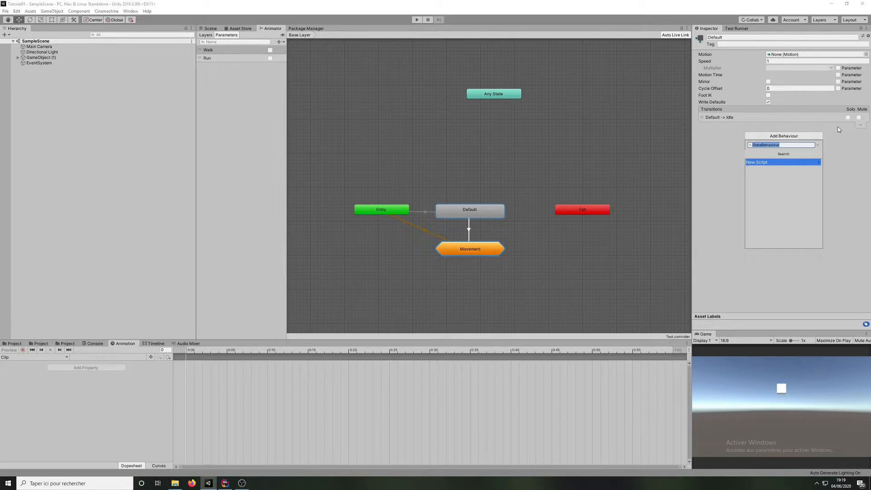
left_click(413, 311)
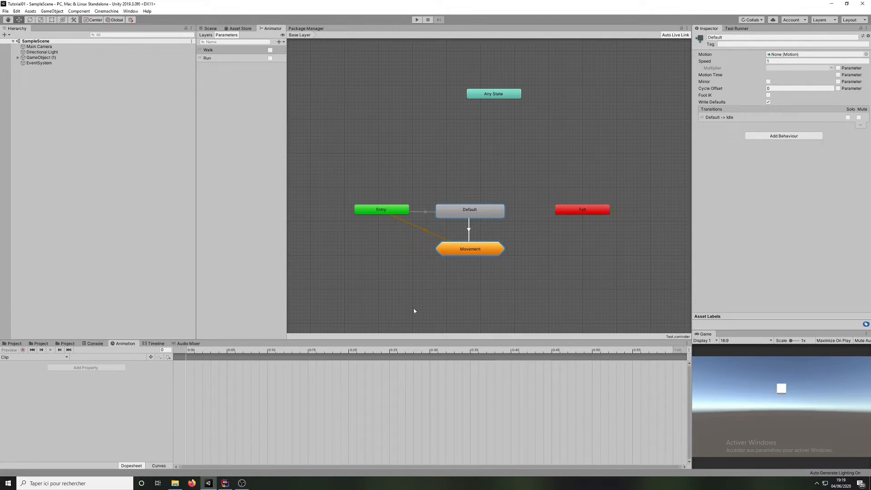
Step: Open the StateBehaviour script from the project's Assets folder in the Rider code editor
left_click(15, 342)
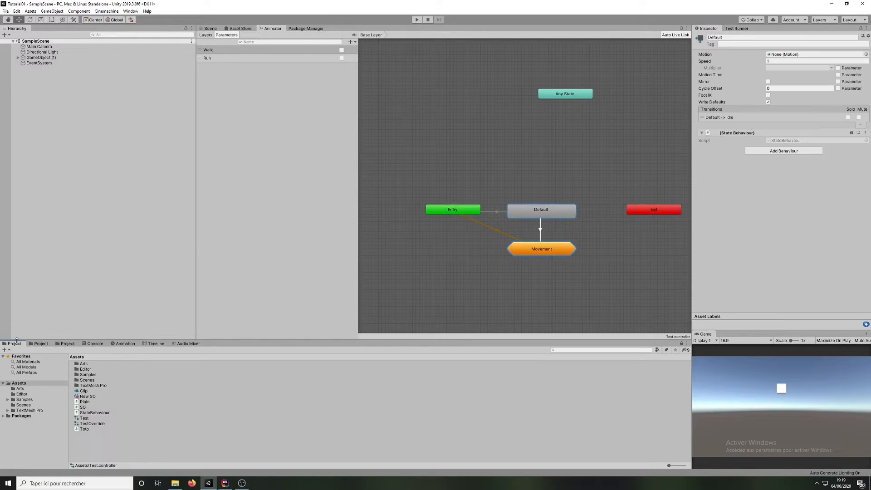
left_click(96, 413)
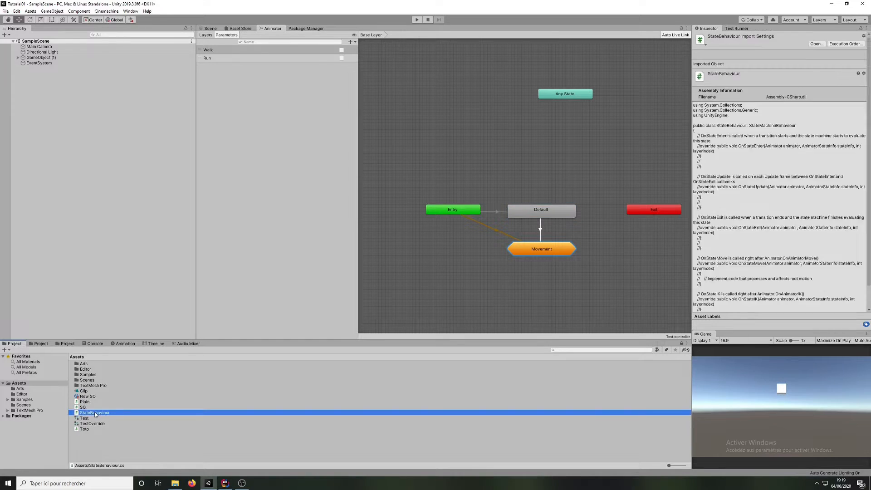
double_click(95, 414)
left_click(319, 300)
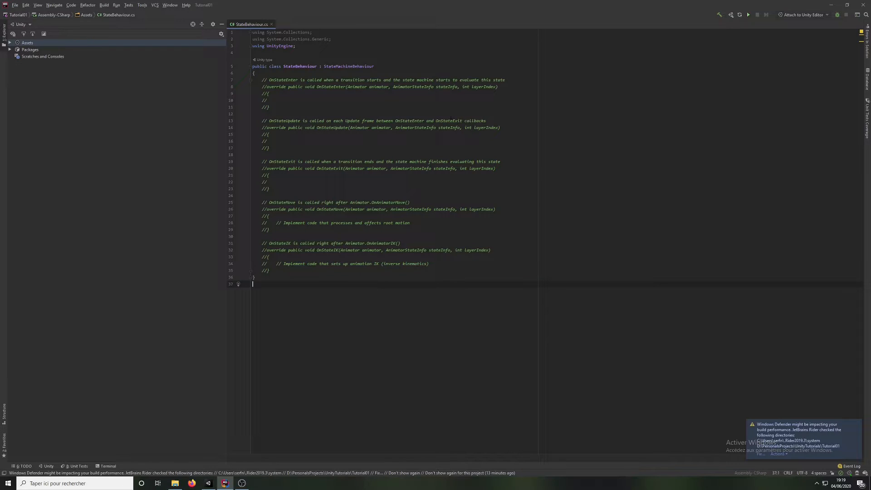
Step: Uncomment the OnStateEnter override method and its braces, keeping its description line as a comment
left_click(267, 79)
key("BackSpace")
key("BackSpace")
key("Down")
key("Delete")
key("Delete")
key("Up")
key("Right")
type("//")
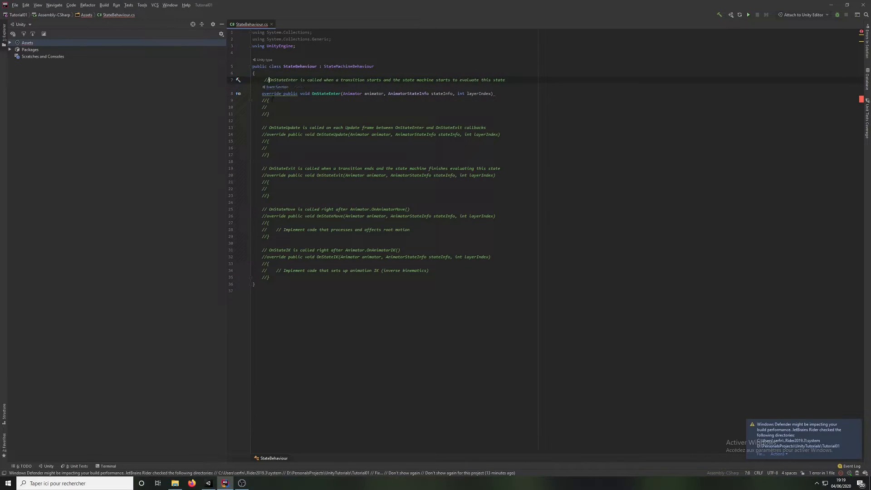
key("Down")
key("Down")
key("Left")
key("BackSpace")
key("BackSpace")
key("Down")
key("Delete")
key("Delete")
key("Down")
key("BackSpace")
key("BackSpace")
Step: Uncomment the OnStateUpdate override method and restore its closing brace, keeping the description line as a comment
key("Down")
key("Down")
key("Down")
key("Down")
key("Delete")
key("Delete")
key("Down")
key("Delete")
key("Delete")
key("BackSpace")
key("Down")
key("Delete")
key("Delete")
key("Delete")
key("Up")
key("Up")
key("Up")
key("Delete")
key("Delete")
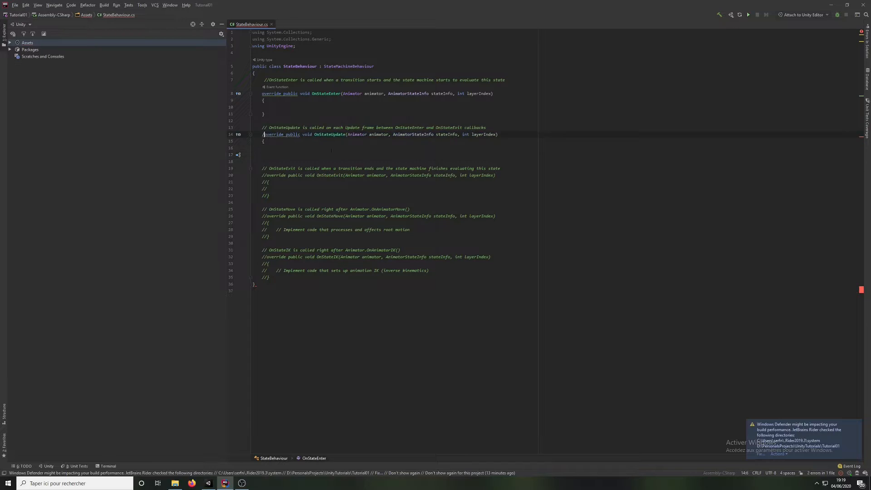
key("Down")
key("Down")
type("}")
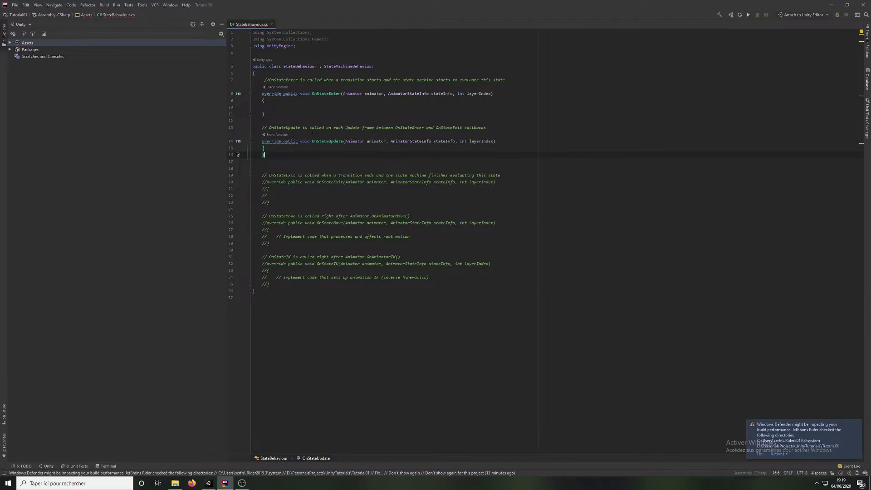
Step: Uncomment the OnStateExit override method and its braces, keeping its description line as a comment
left_click(268, 203)
key("BackSpace")
key("BackSpace")
left_click(268, 196)
key("BackSpace")
key("BackSpace")
left_click(268, 189)
key("BackSpace")
key("BackSpace")
left_click(267, 182)
key("BackSpace")
key("BackSpace")
left_click(264, 209)
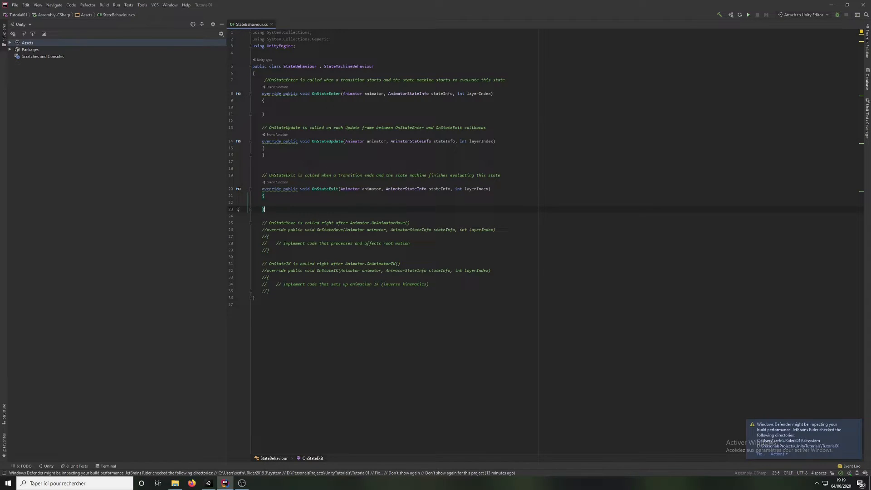
Step: Switch back to Unity and inspect the Default state's attached behaviour and the Entry to Default transition
left_click(320, 108)
left_click(209, 483)
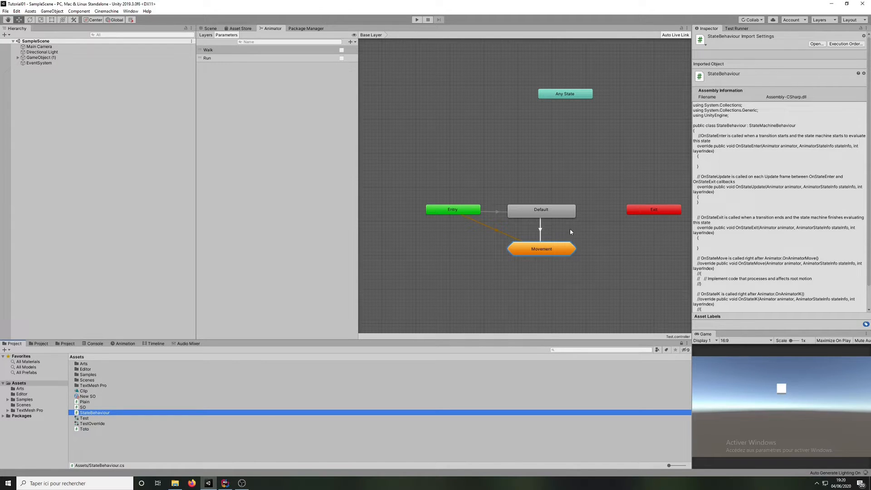
left_click(554, 209)
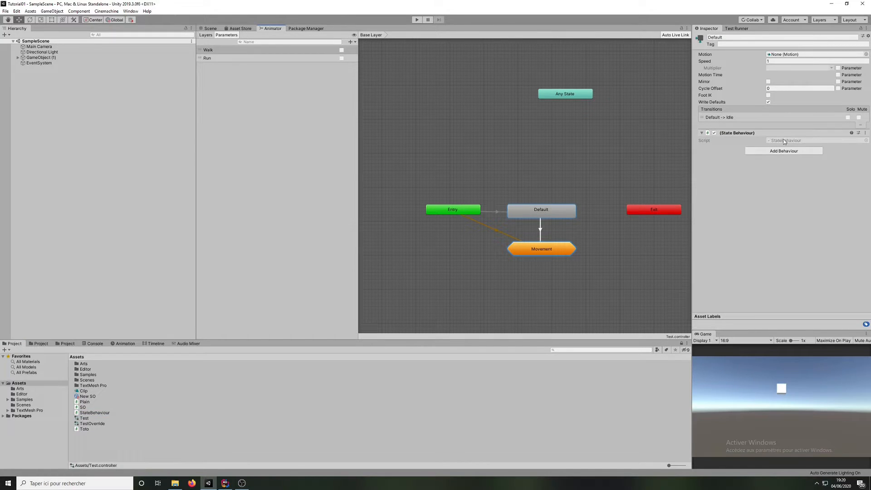
left_click(492, 212)
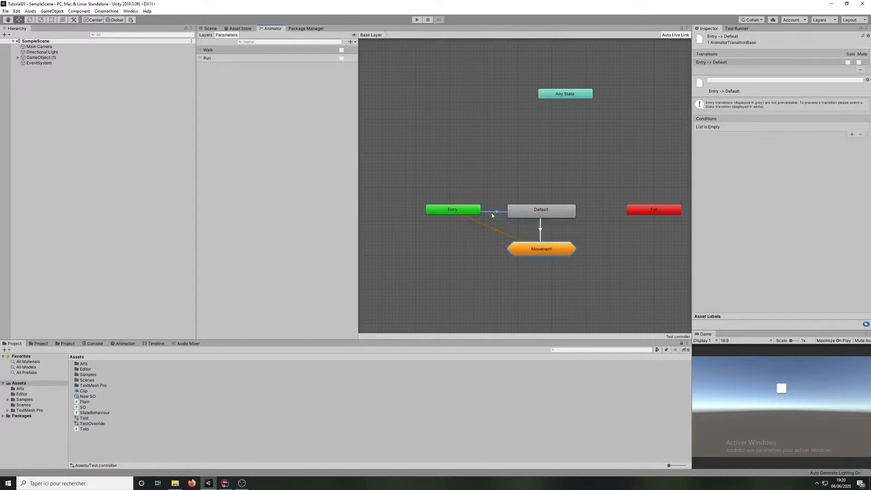
left_click(538, 216)
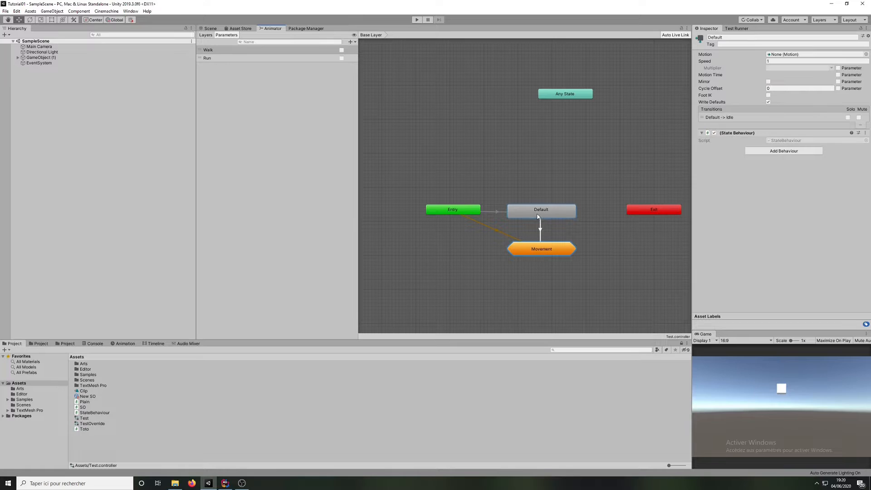
left_click(242, 483)
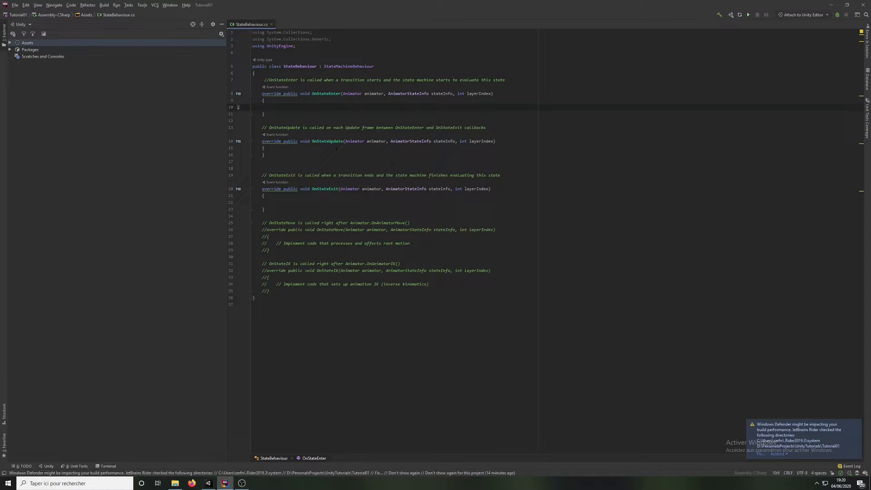
left_click(242, 484)
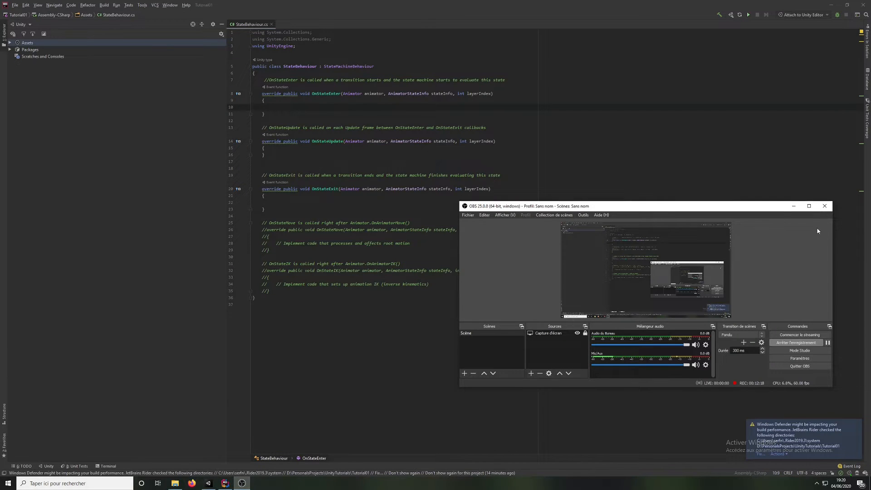
left_click(793, 206)
Step: Switch to Unity and delete the Default state and the Movement state machine from the Base Layer
left_click(208, 483)
left_click(763, 196)
left_click_drag(526, 149, 586, 229)
key("Delete")
key("Delete")
Step: Rearrange the Base Layer graph by moving Exit closer to Entry and placing Any State above and between them
left_click_drag(538, 66, 546, 177)
left_click_drag(630, 209, 583, 209)
left_click(549, 178)
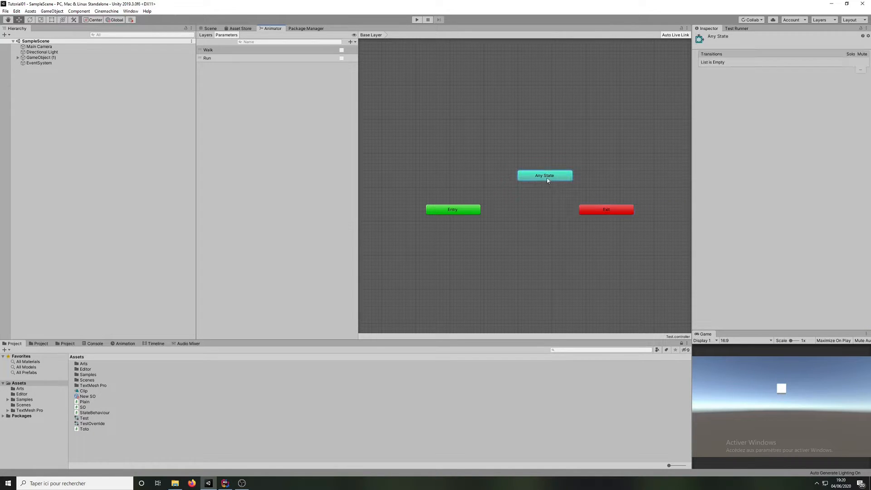
left_click_drag(548, 177, 525, 178)
left_click(554, 149)
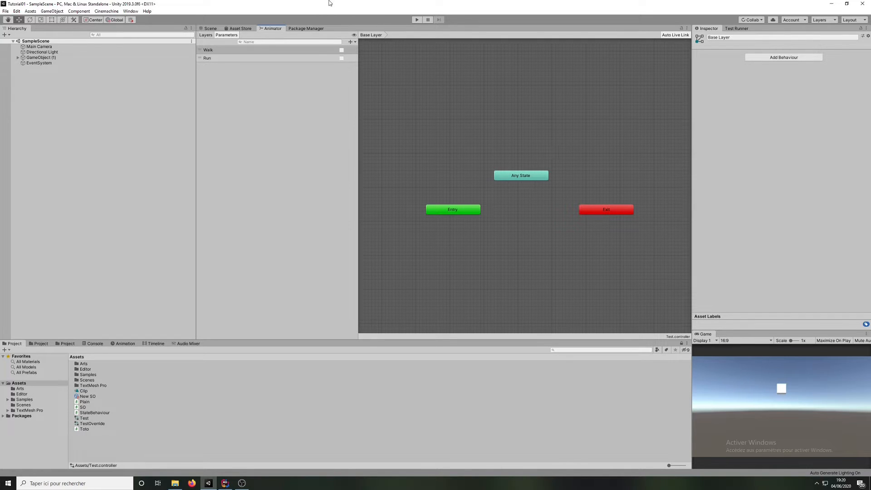
Step: Add an Animator component to GameObject (1) and assign the Test controller to it
left_click(209, 28)
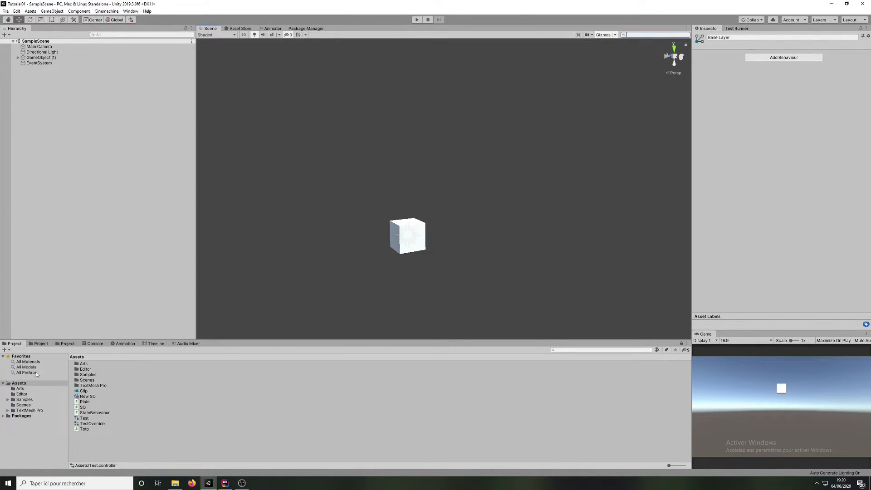
left_click(123, 344)
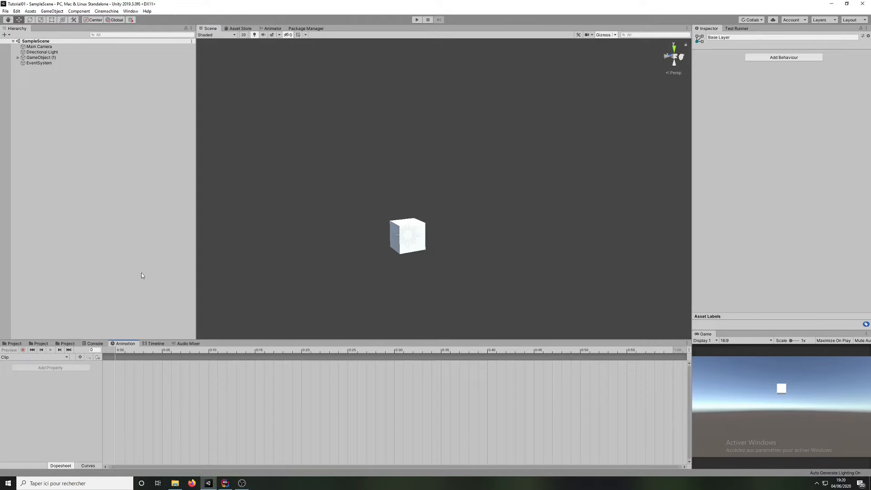
left_click(41, 58)
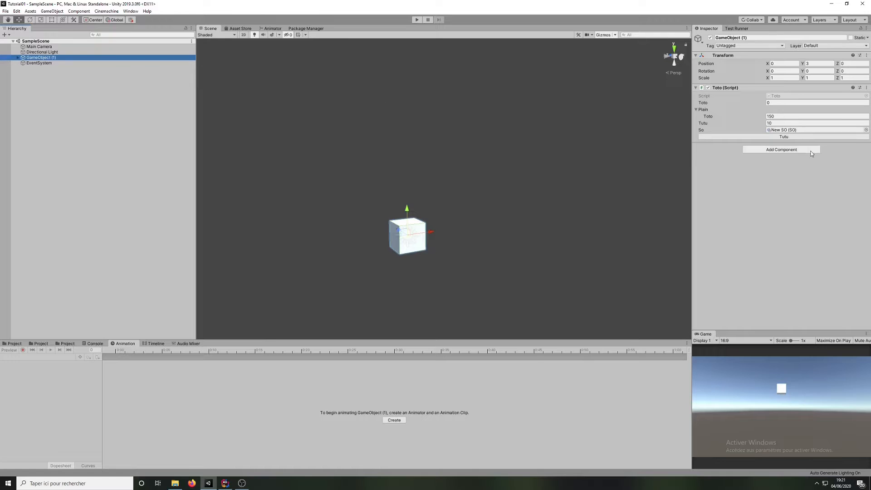
left_click(782, 151)
type("animator")
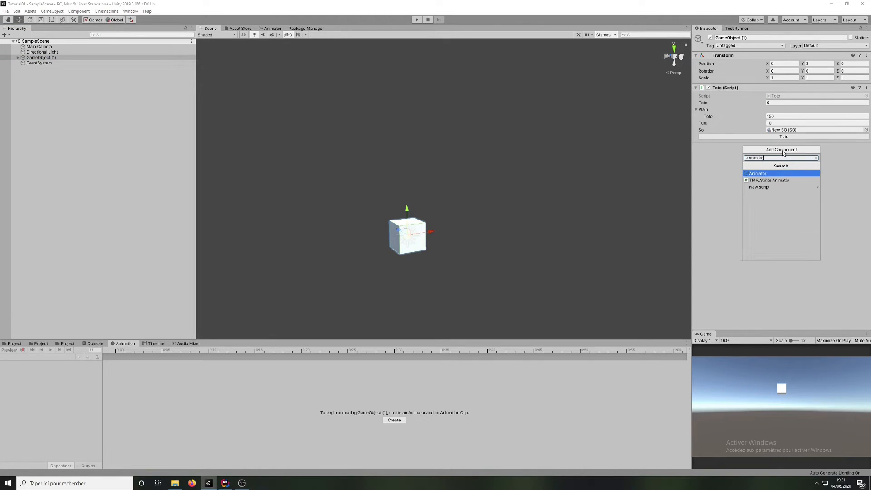
key("Return")
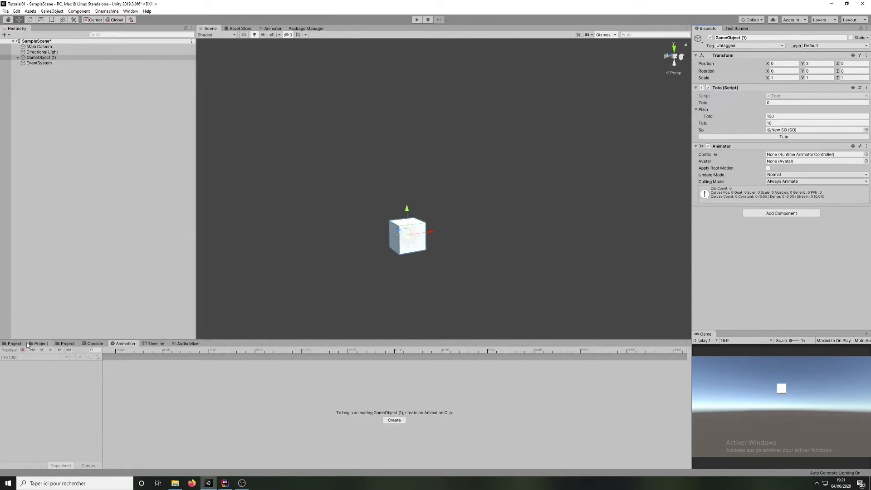
left_click(18, 344)
left_click_drag(97, 419, 797, 156)
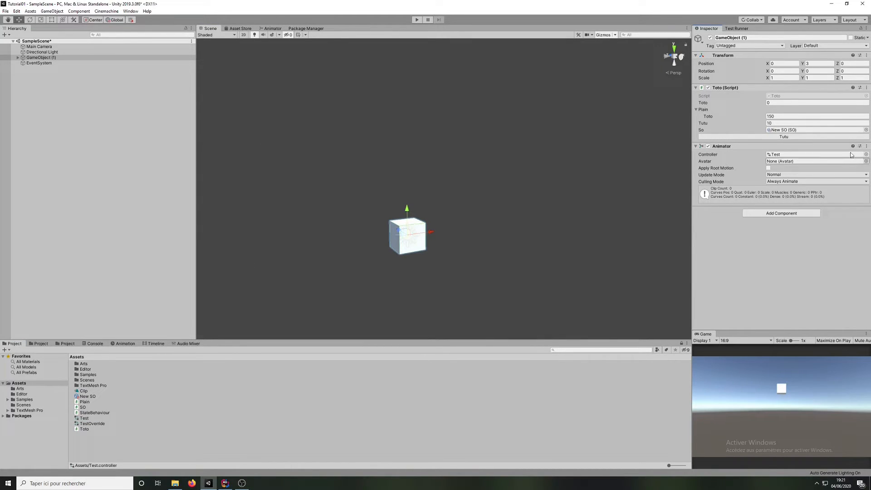
Step: Create an animation clip named Clip01 for GameObject (1) in the Assets folder
left_click(118, 343)
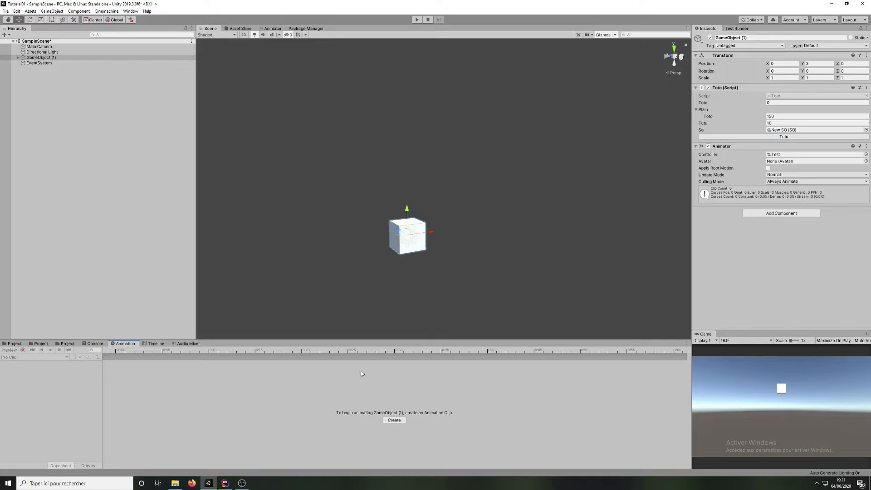
left_click(394, 420)
left_click_drag(214, 23, 536, 80)
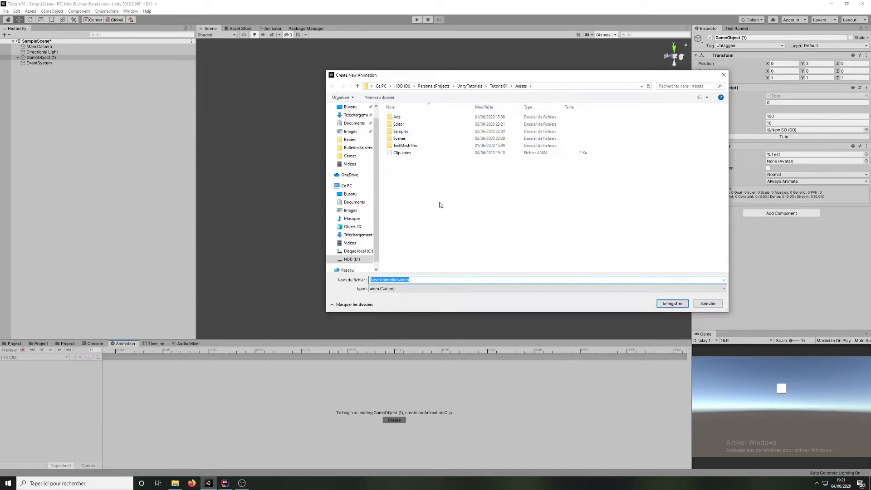
left_click_drag(399, 279, 346, 276)
type("Clip01")
left_click(672, 303)
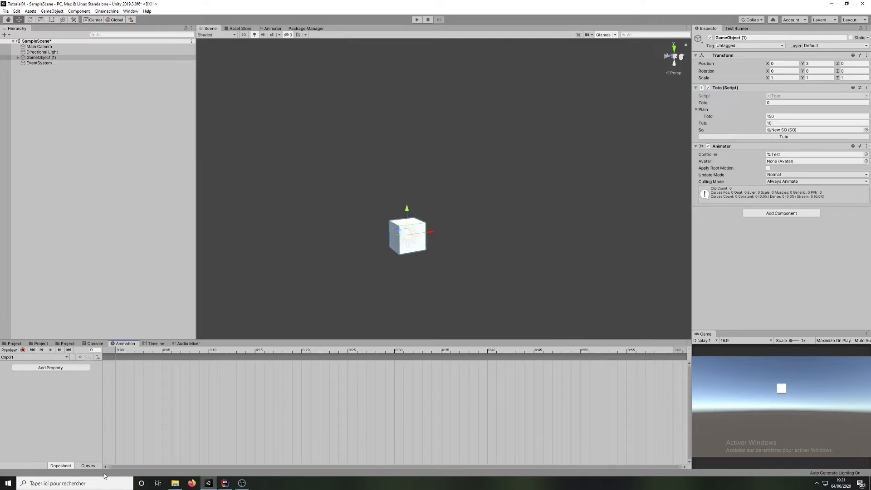
Step: Examine the properties of GameObject (1) and its child Cube that can be animated in Clip01
left_click(62, 368)
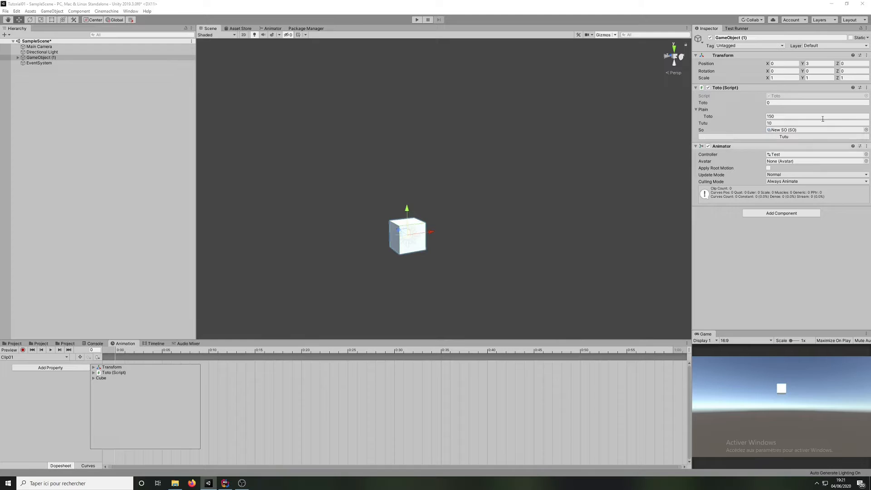
left_click(94, 378)
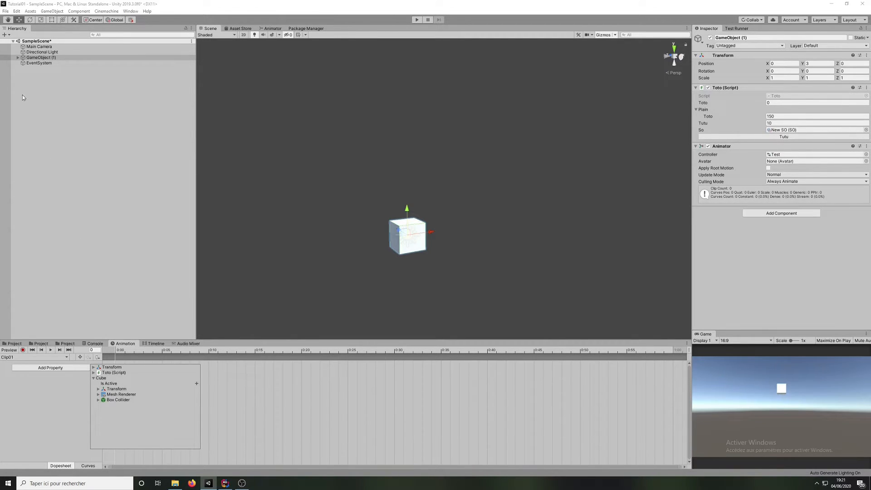
left_click(20, 58)
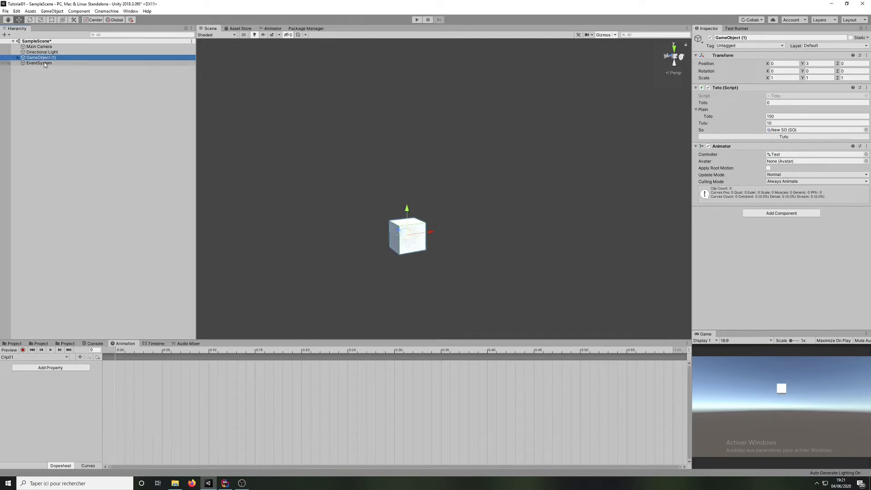
left_click(18, 58)
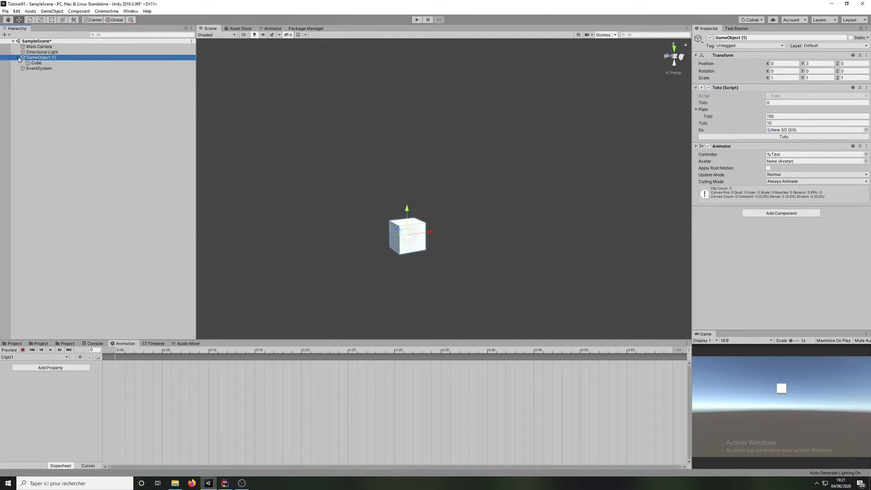
left_click(63, 368)
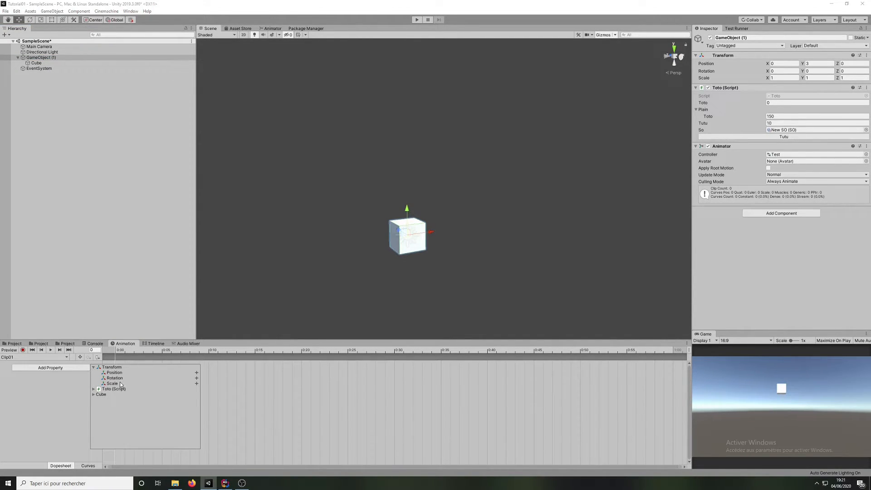
left_click(63, 401)
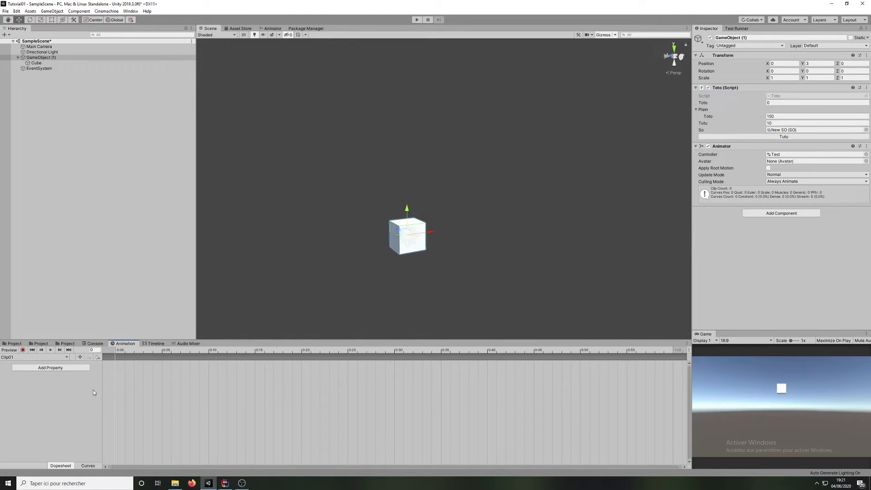
Step: Add the Transform Position property of GameObject (1) to Clip01 and select its keyframe at 0:00
left_click(62, 368)
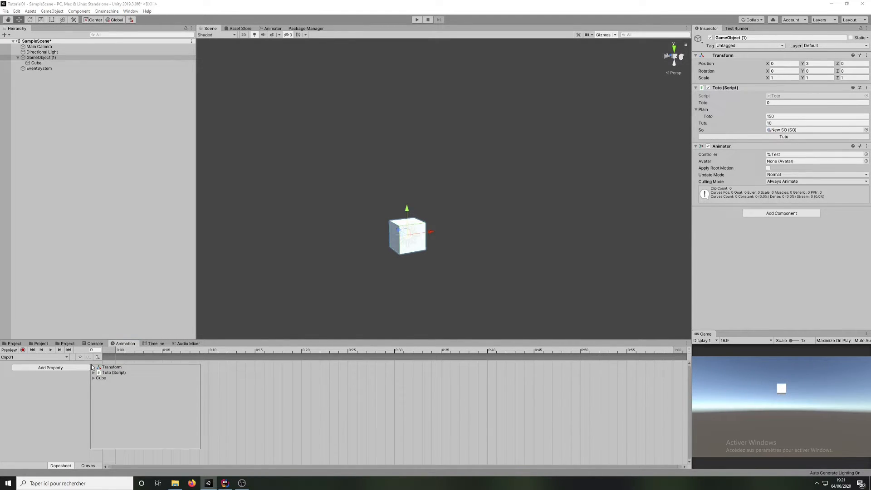
left_click(93, 367)
left_click(196, 373)
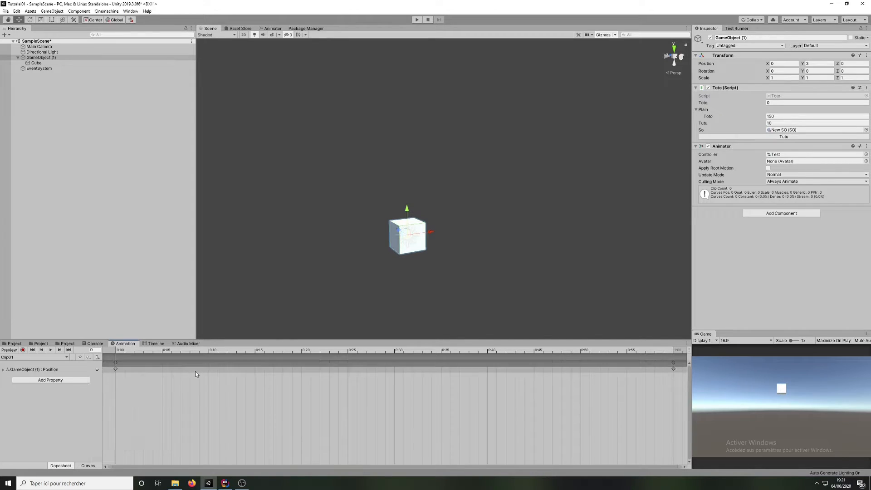
left_click_drag(125, 359, 109, 375)
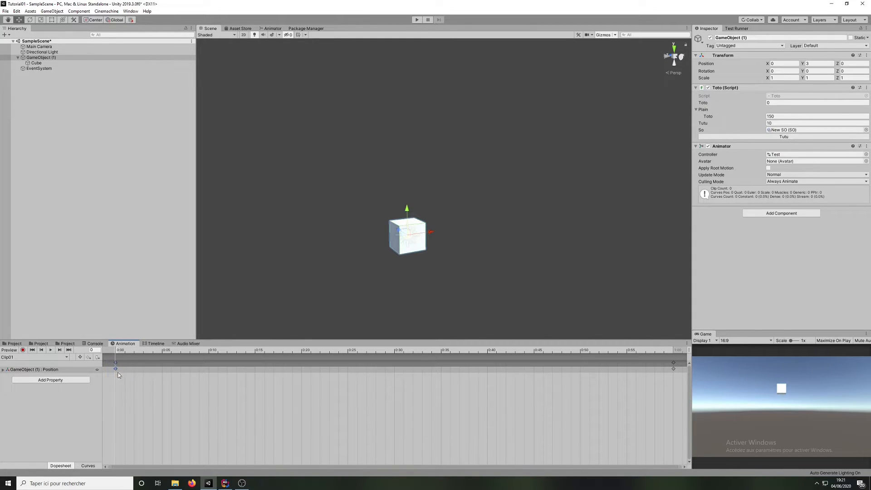
left_click(86, 405)
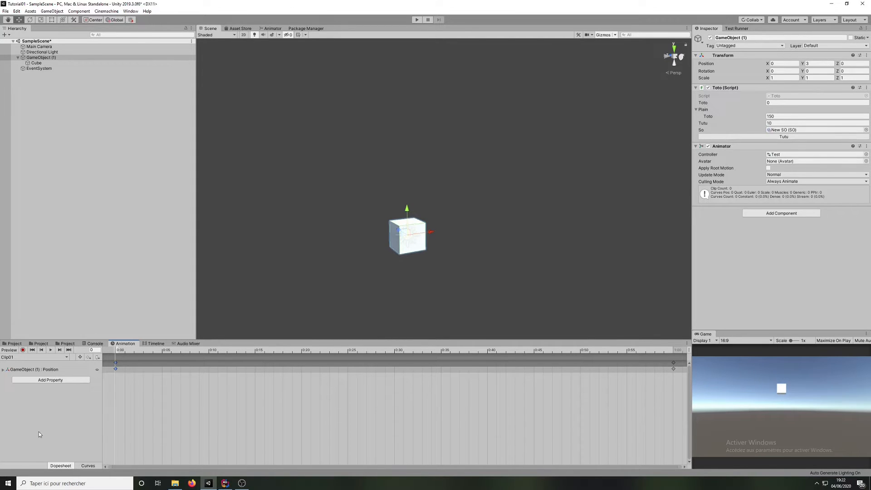
Step: Add an animation event at frame 0 of Clip01 and inspect the functions it can call
left_click(98, 358)
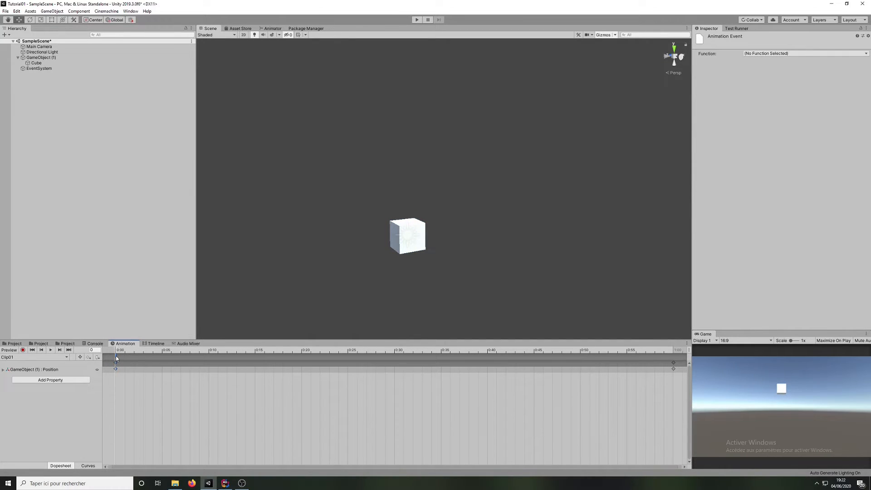
left_click_drag(329, 370, 103, 377)
left_click(786, 54)
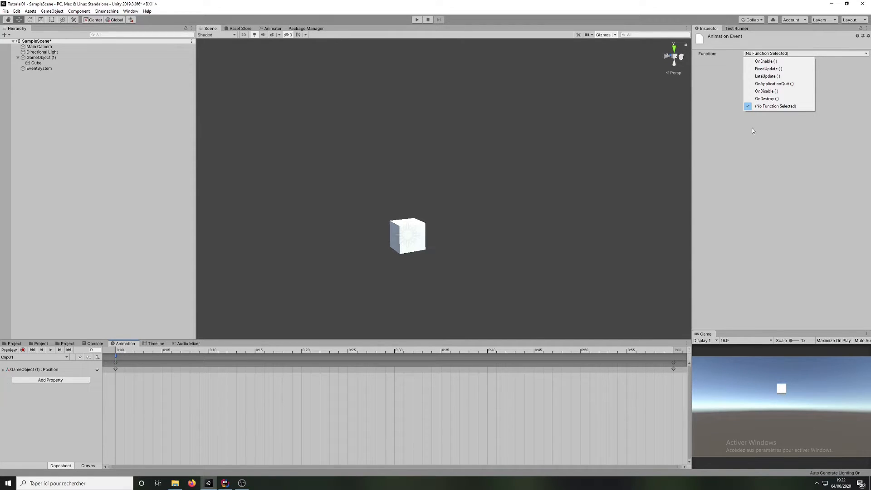
left_click(811, 156)
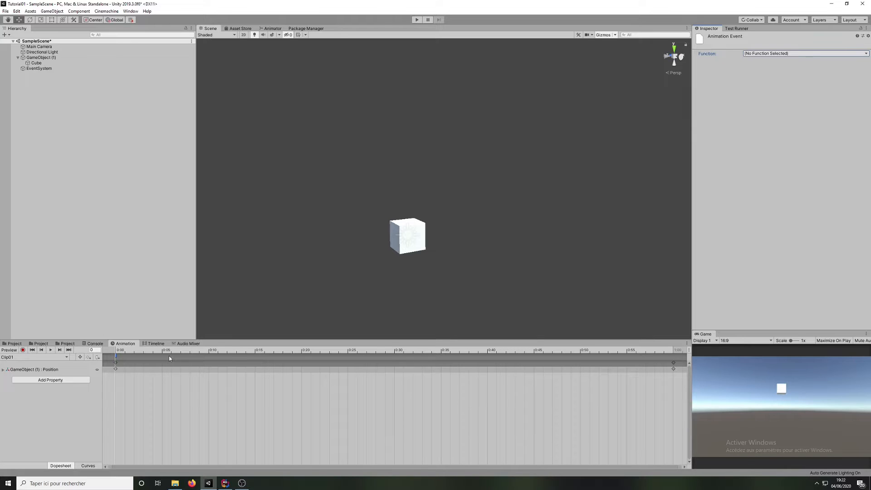
left_click(777, 53)
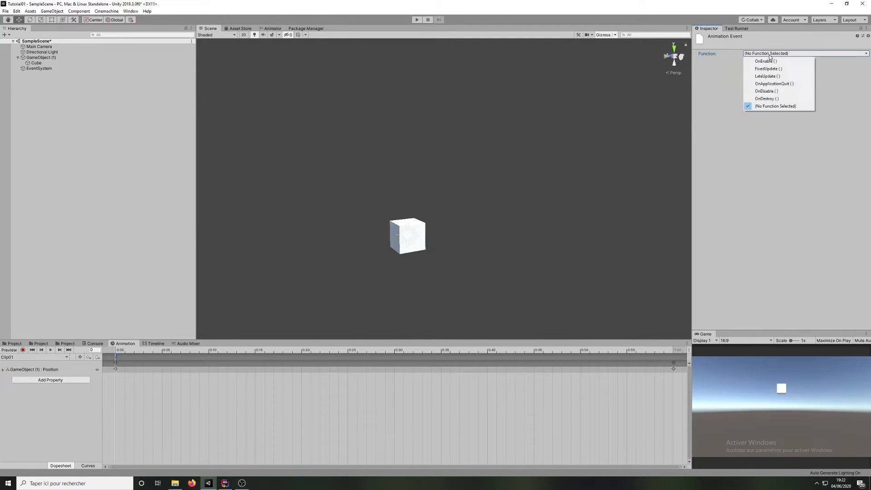
left_click(786, 165)
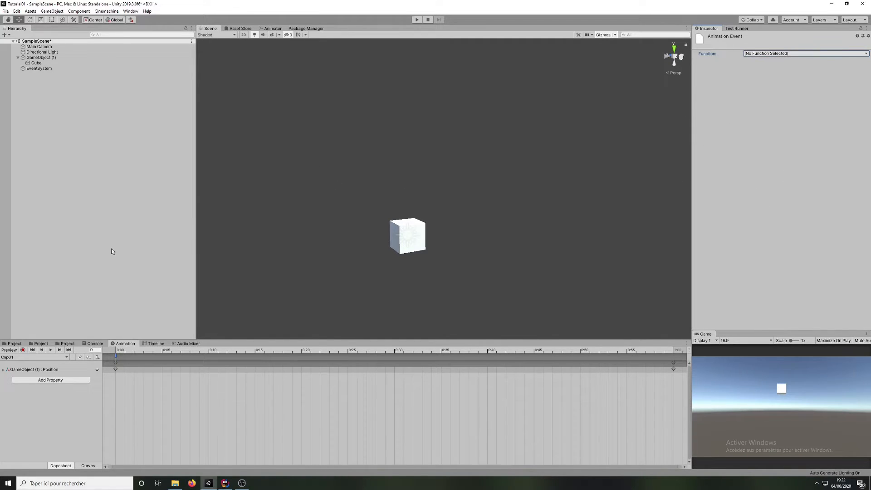
left_click(98, 179)
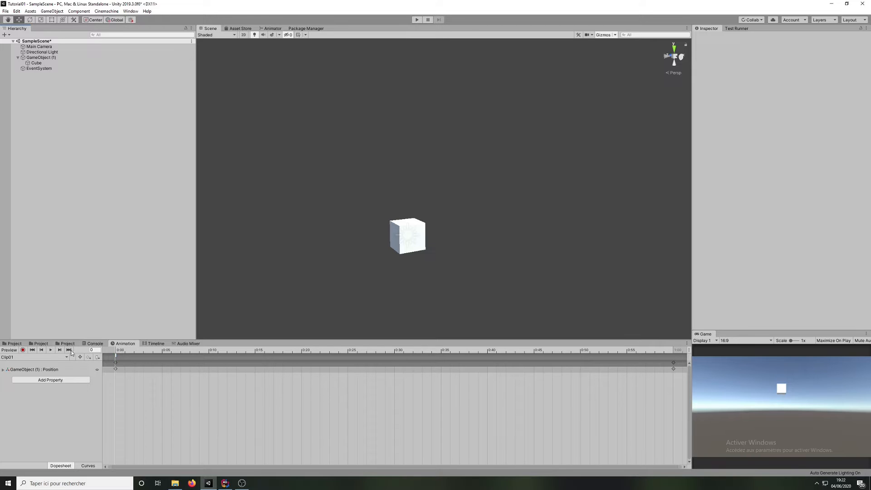
Step: Delete the Clip01 and Clip animation clips from the Assets folder
left_click(13, 343)
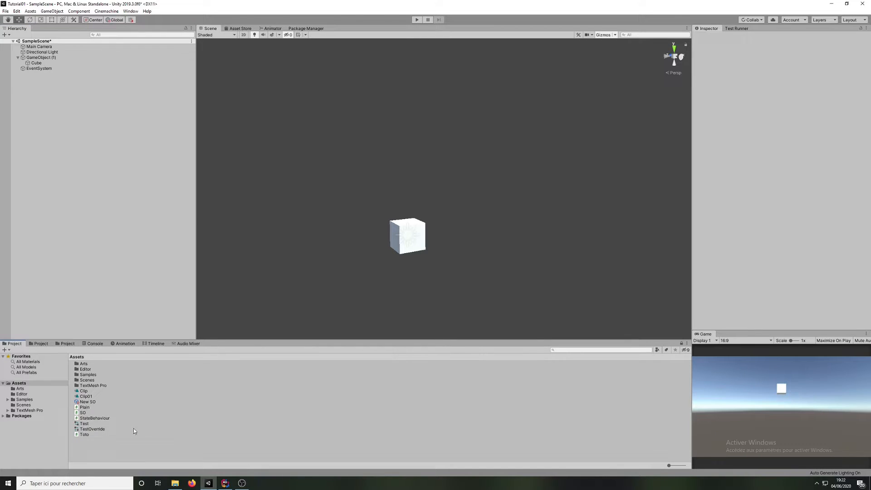
left_click(86, 396)
key("Delete")
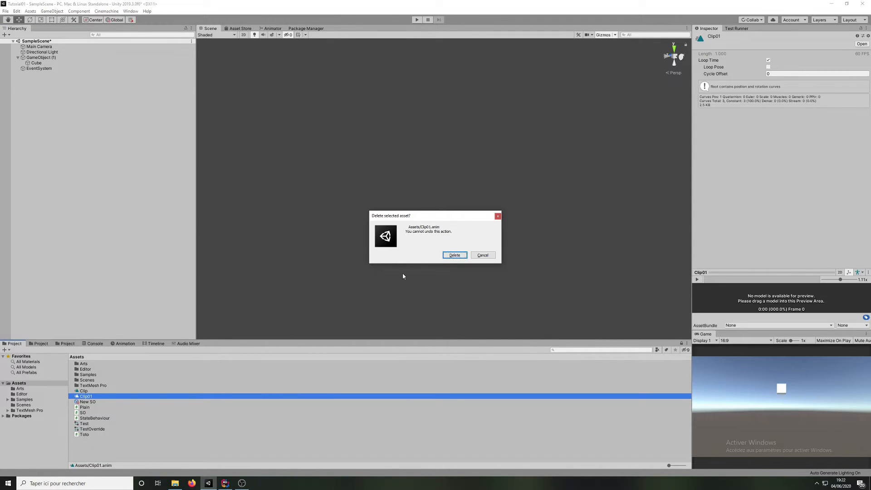
left_click(455, 255)
left_click(93, 391)
key("Delete")
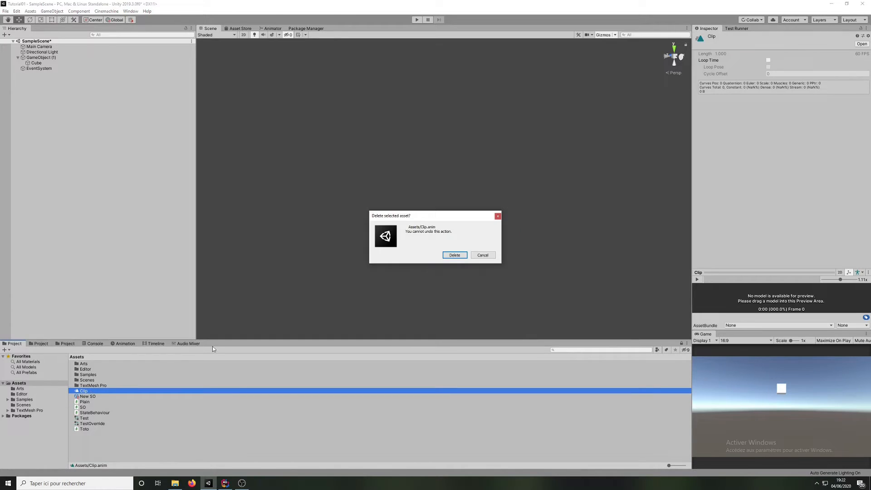
left_click(453, 254)
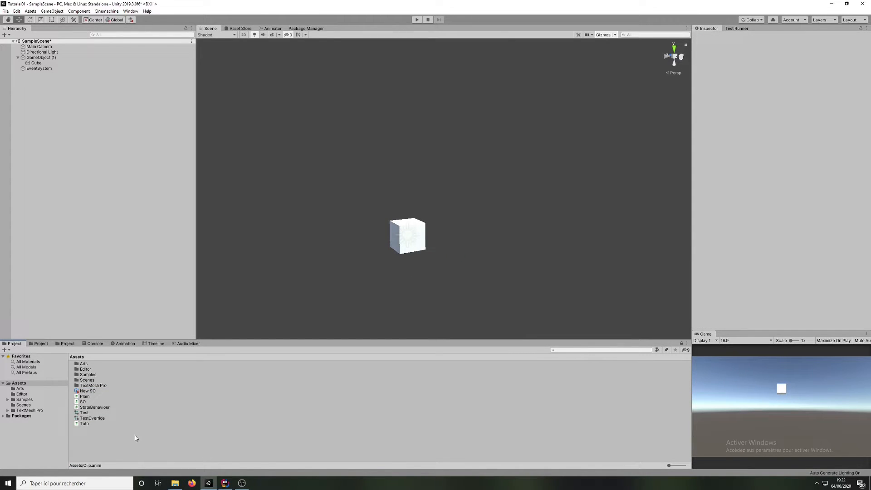
Step: Delete the TestOverride and Test controller assets from the Assets folder
left_click(93, 418)
key("Delete")
left_click(452, 255)
left_click(89, 418)
left_click(89, 412)
key("Delete")
left_click(452, 255)
Step: Delete GameObject (1) and EventSystem from the scene
left_click(46, 57)
key("Delete")
left_click(39, 58)
key("Delete")
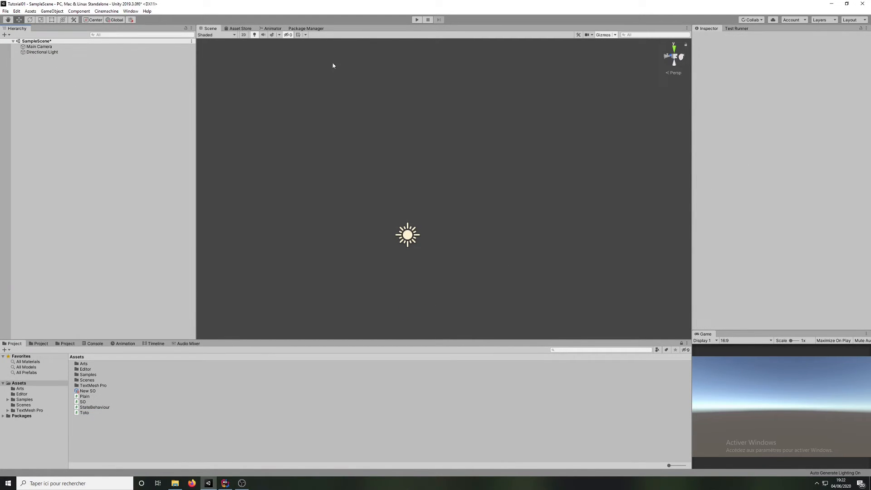
Step: Create a 3D Cube in the scene and frame it close up at an angle
right_click(68, 81)
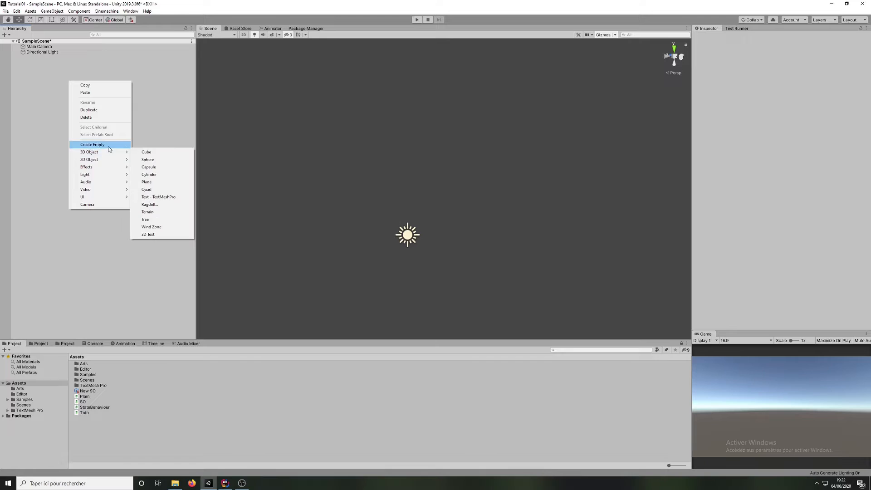
mouse_move(116, 159)
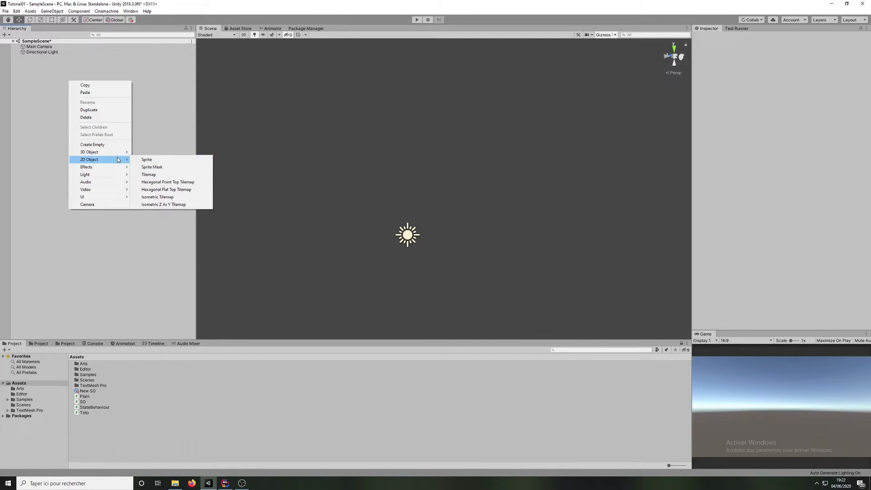
left_click(166, 155)
scroll(449, 181, "up", 5)
middle_click_drag(413, 286, 371, 302)
key("w")
right_click_drag(464, 165, 480, 141)
key("a")
middle_click_drag(481, 138, 461, 144)
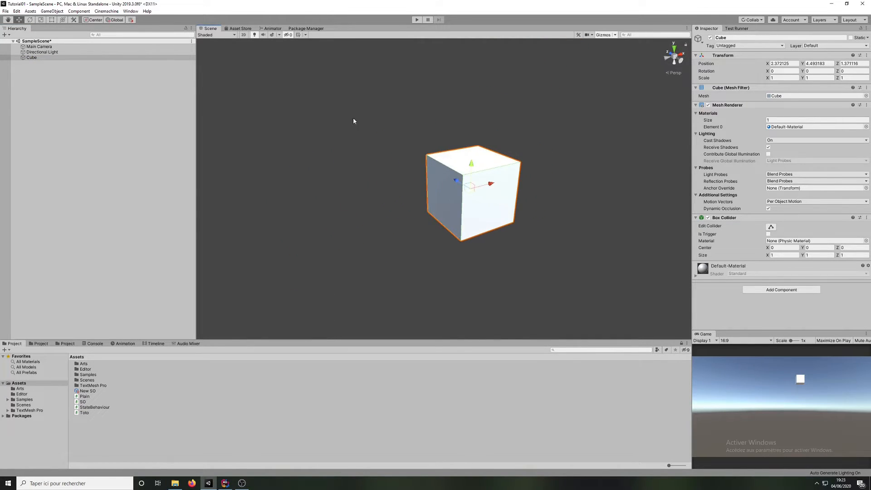
Step: Create a 3D Plane in the scene beneath the cube
left_click(74, 81)
right_click(50, 66)
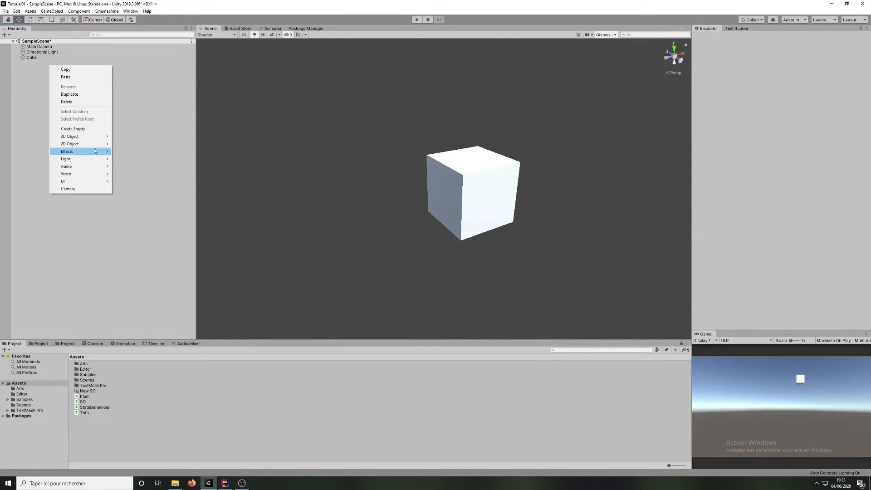
mouse_move(82, 137)
left_click(134, 167)
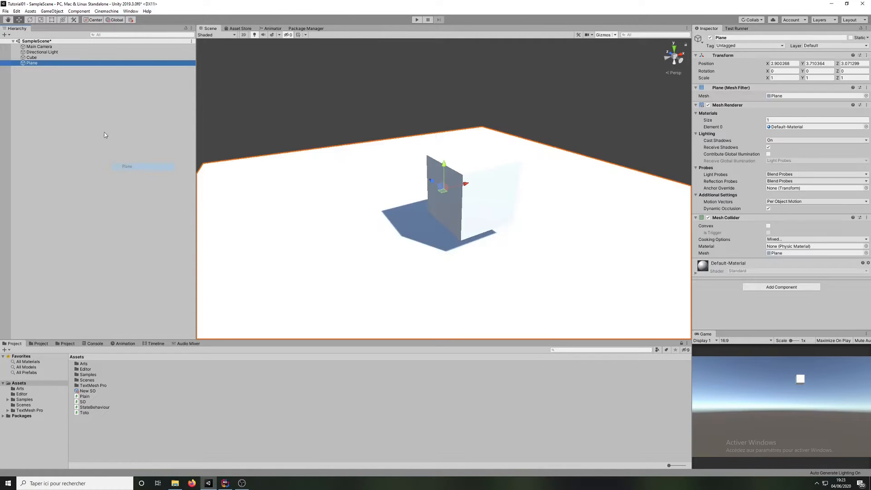
left_click(99, 99)
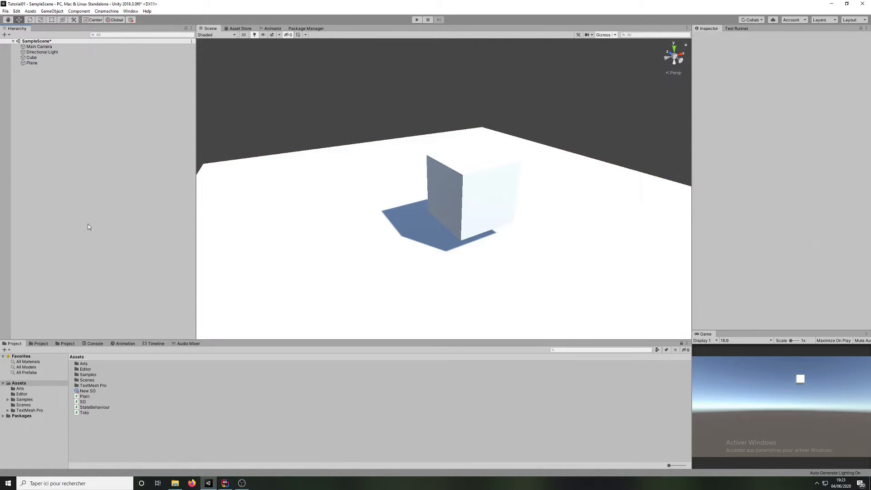
Step: Create a material named Cube in the Assets folder
right_click(118, 429)
mouse_move(184, 263)
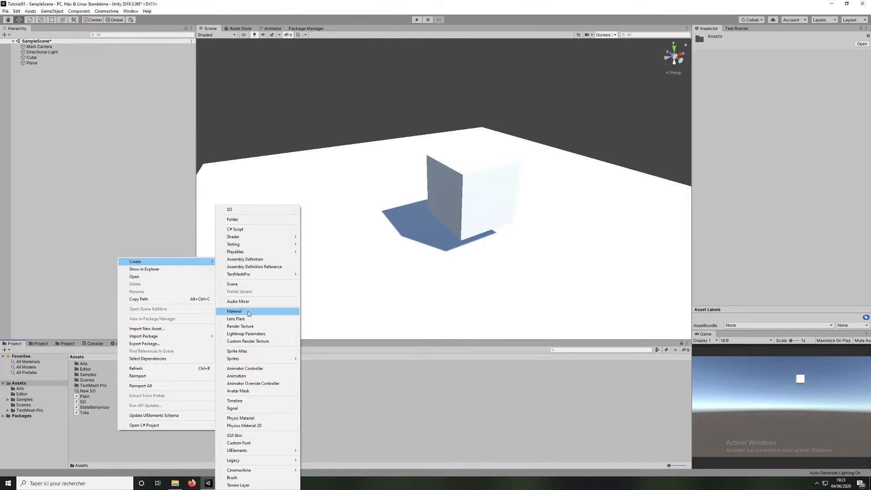
left_click(247, 312)
type("Cube")
key("Return")
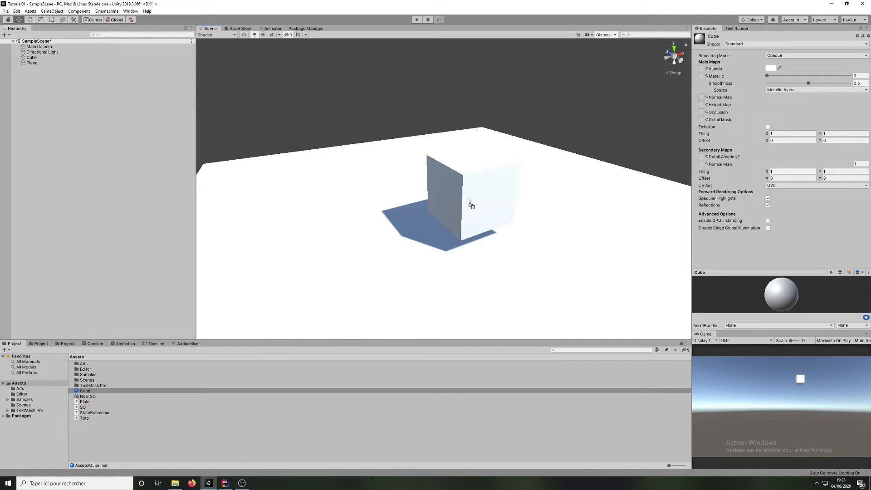
Step: Apply the Cube material to the cube and set its albedo colour to red
left_click(771, 68)
left_click_drag(343, 268, 363, 236)
left_click(373, 200)
left_click(35, 130)
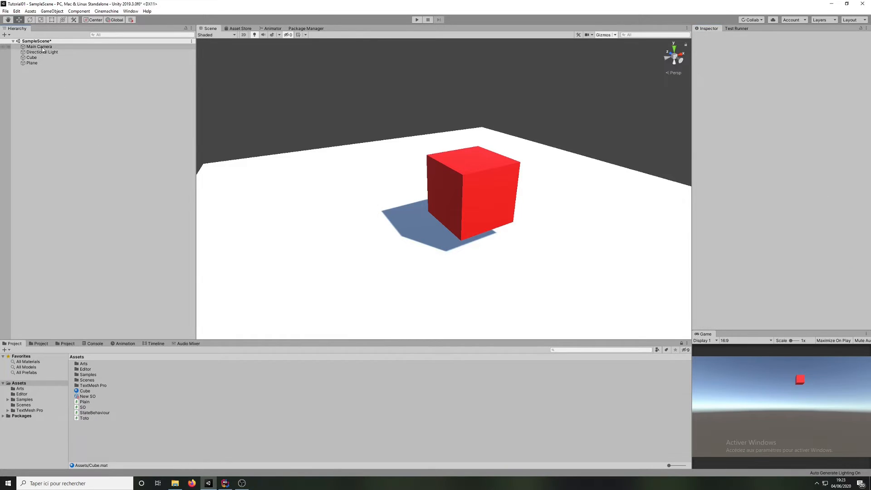
Step: Collapse the Cube's Mesh Renderer and Box Collider components and add an Animator component to it
left_click(32, 57)
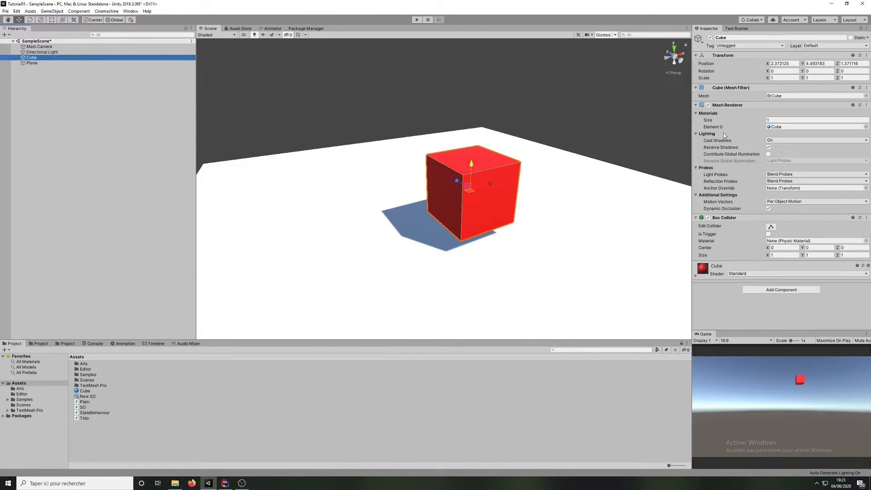
left_click(695, 105)
left_click(696, 112)
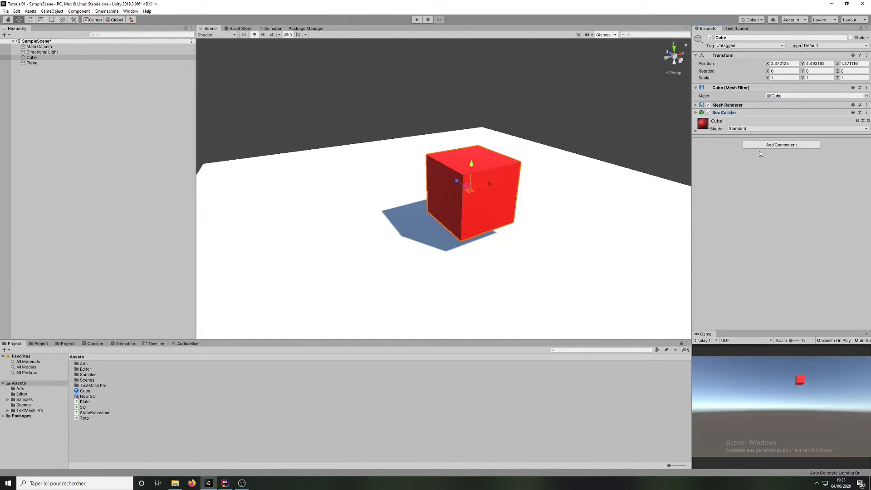
left_click(764, 145)
key("Escape")
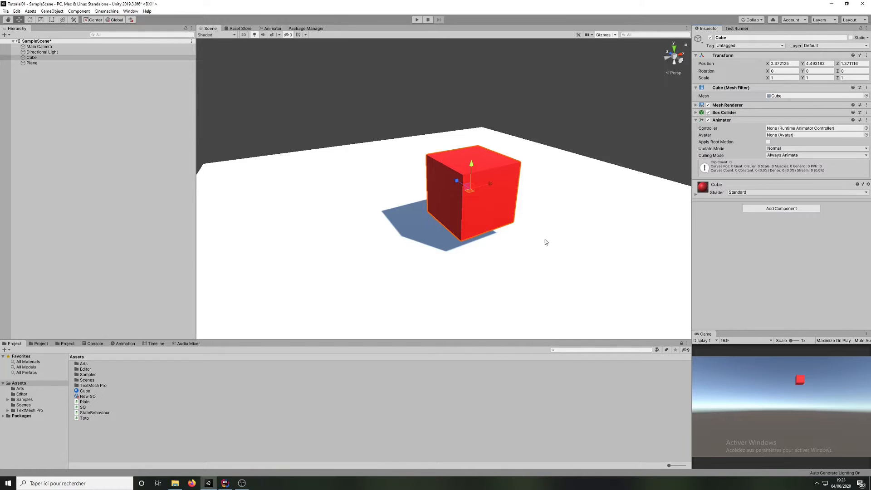
Step: Create an Animator Controller named CubeAnimator in the Assets folder
left_click(96, 444)
right_click(96, 444)
mouse_move(173, 273)
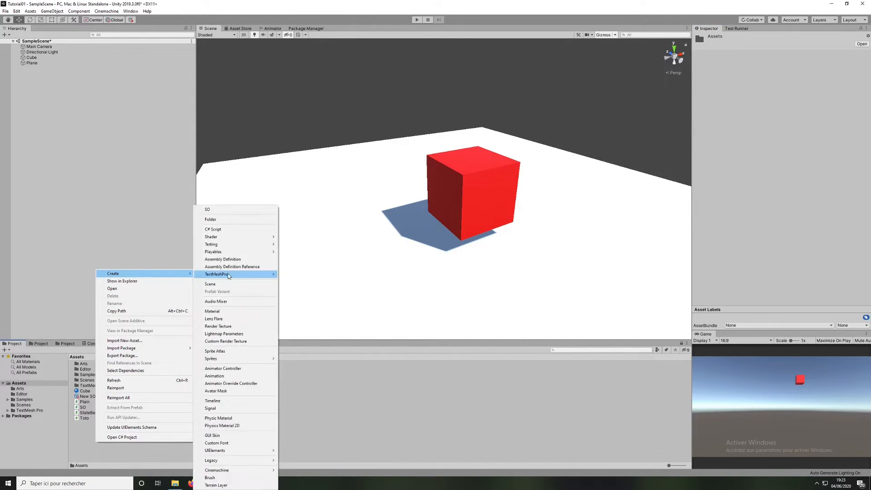
left_click(234, 369)
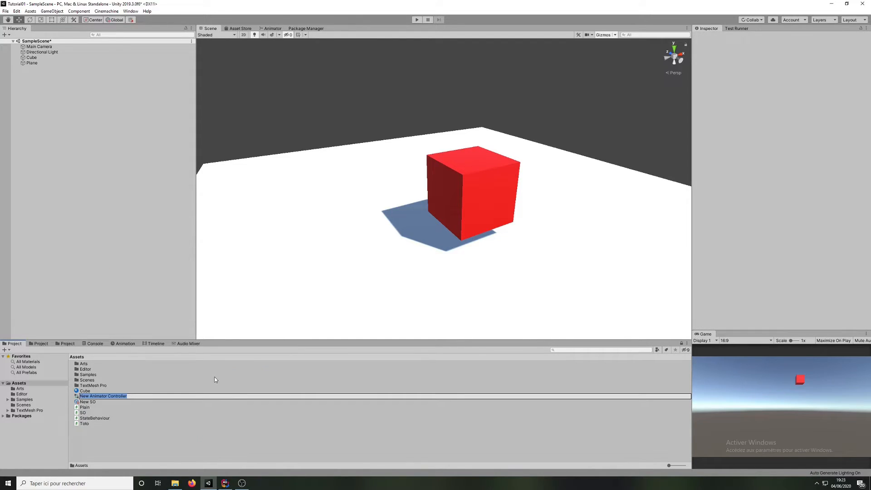
type("CubeAnimator")
key("Return")
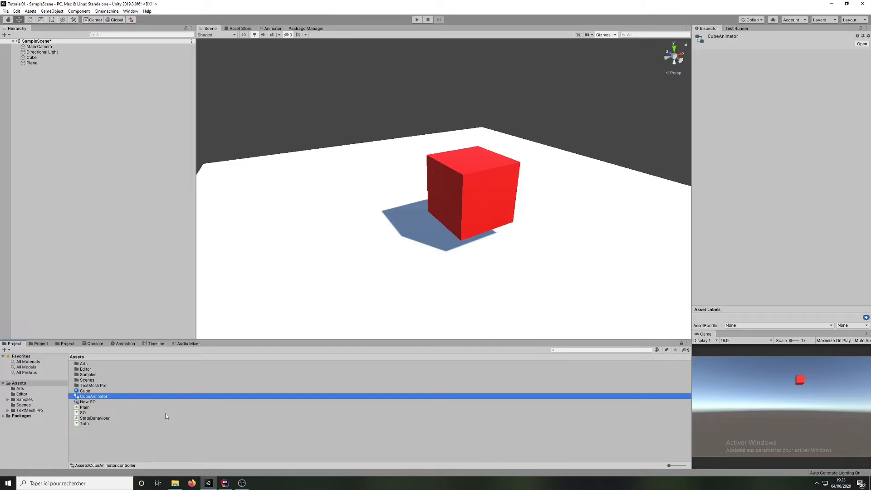
Step: Open the CubeAnimator state graph and move the Exit node closer to the Entry node
double_click(102, 398)
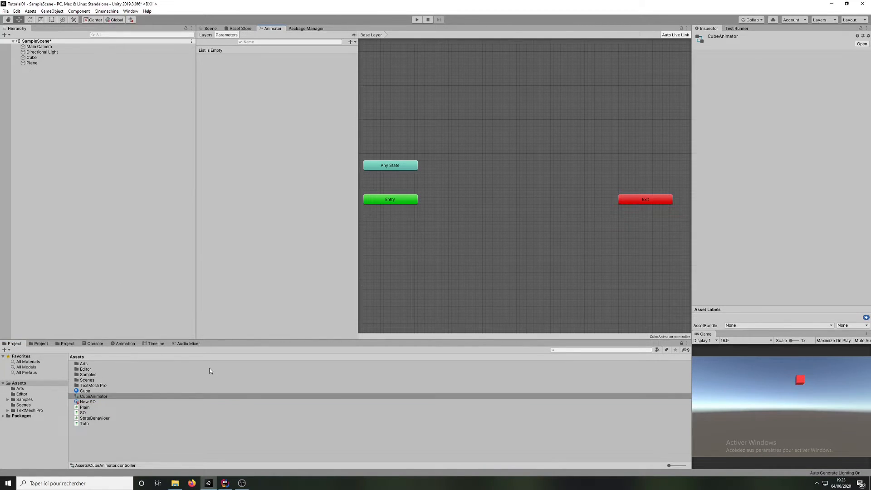
left_click_drag(598, 162, 599, 199)
left_click(472, 213)
right_click(482, 195)
left_click(573, 166)
left_click_drag(562, 160, 596, 205)
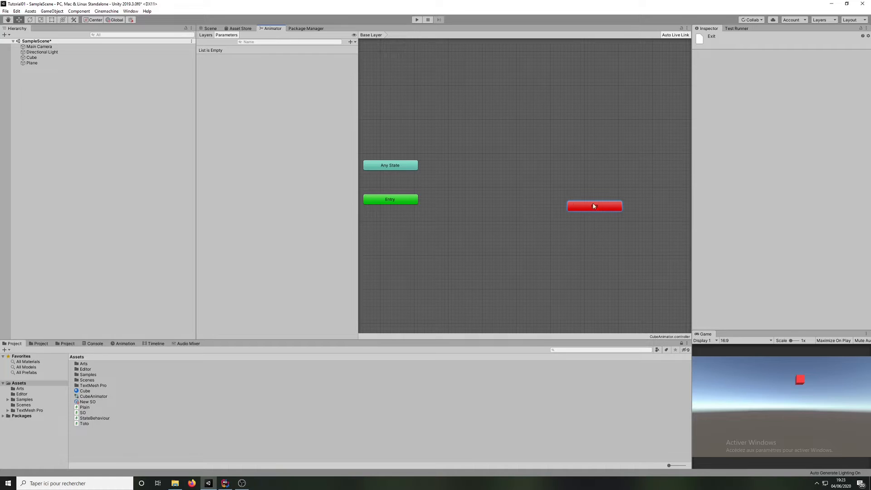
Step: Create an empty state between Entry and Exit and name it Move
right_click(500, 196)
mouse_move(522, 200)
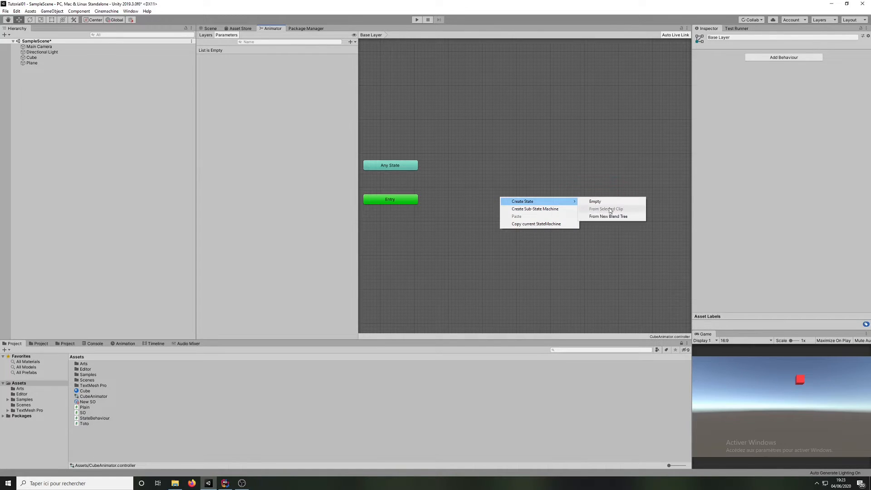
left_click(607, 204)
left_click_drag(521, 205, 477, 203)
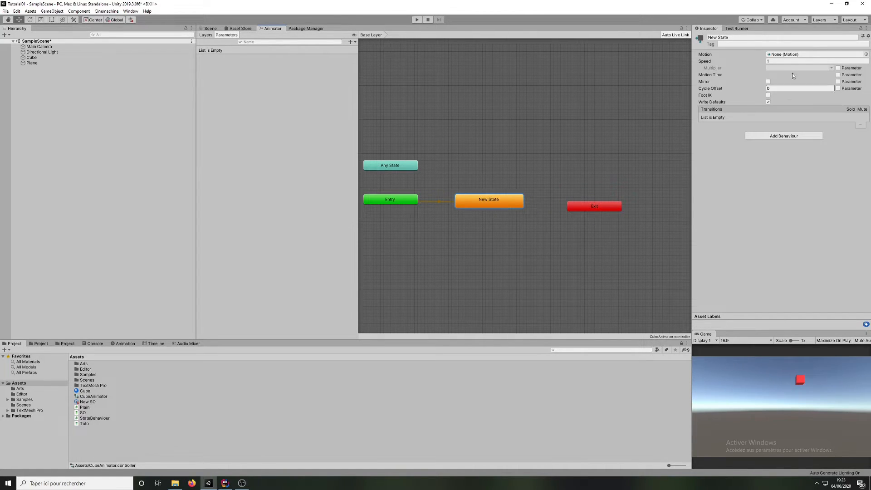
left_click(745, 39)
type("Move")
key("Return")
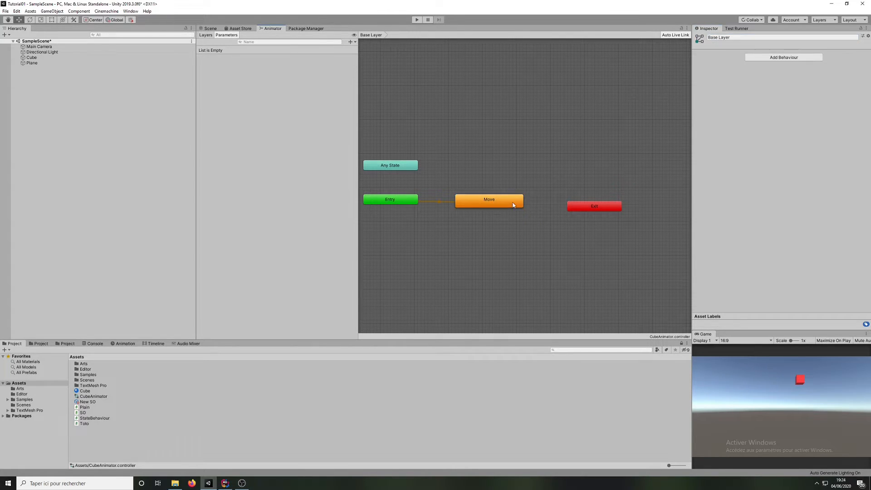
Step: Make a transition from the Move state to Exit
right_click(505, 202)
left_click(521, 207)
left_click(596, 206)
left_click(547, 194)
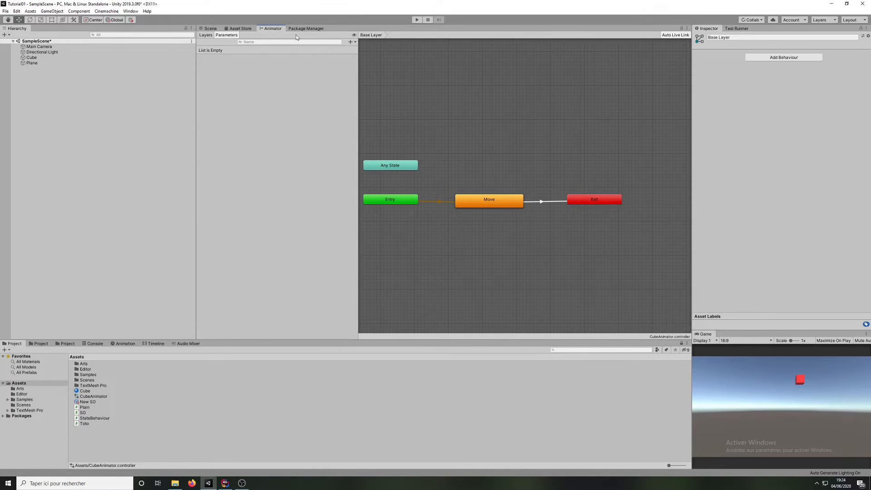
Step: Create an animation clip for the Cube and save it as Move.anim in the Assets folder
left_click(210, 28)
left_click(31, 57)
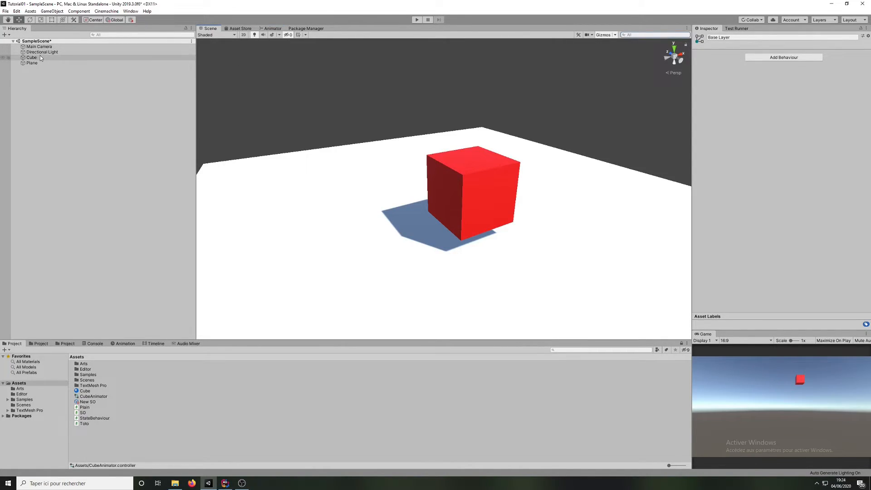
left_click(116, 343)
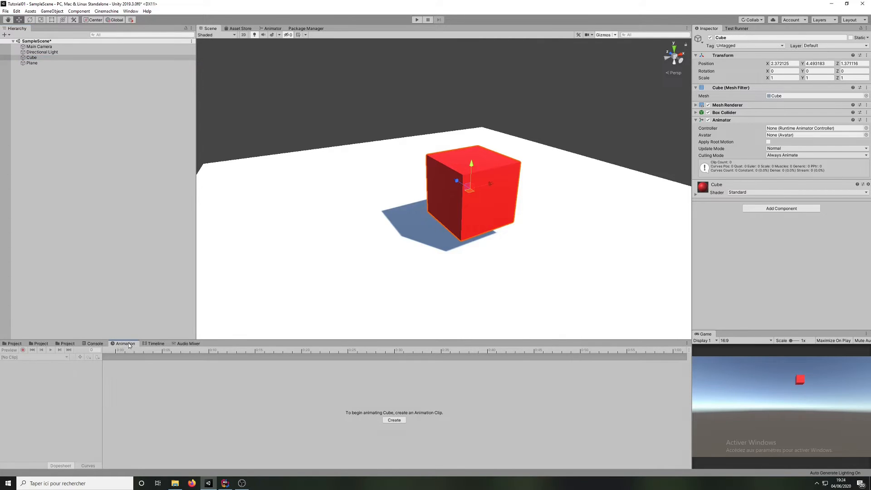
left_click(394, 420)
type("M")
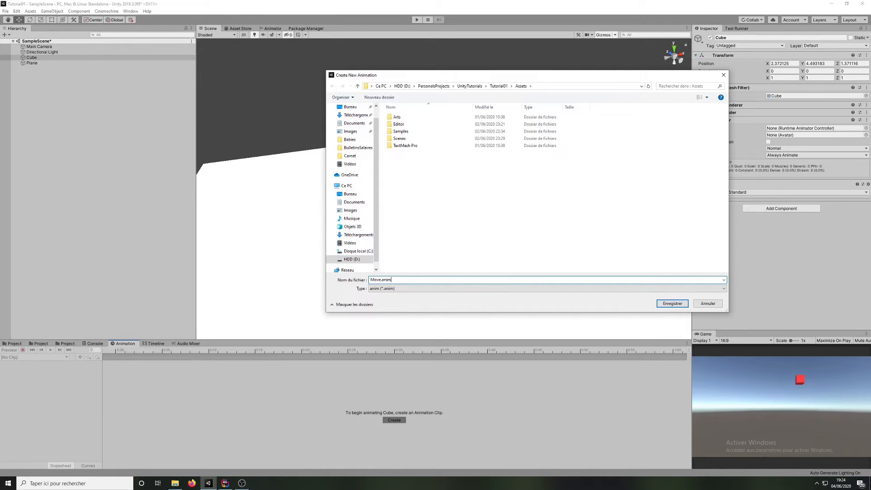
type("ove.anim")
left_click(679, 302)
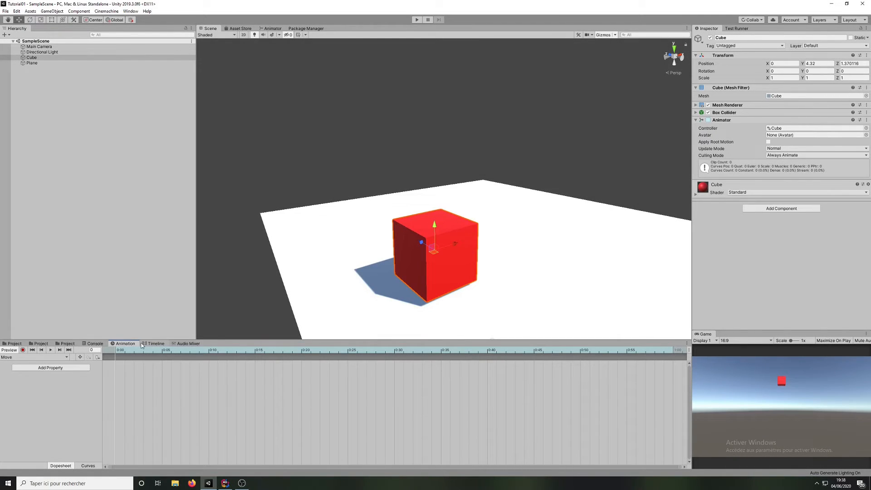
Step: Add the Cube's Transform Position property to the Move clip
left_click(72, 368)
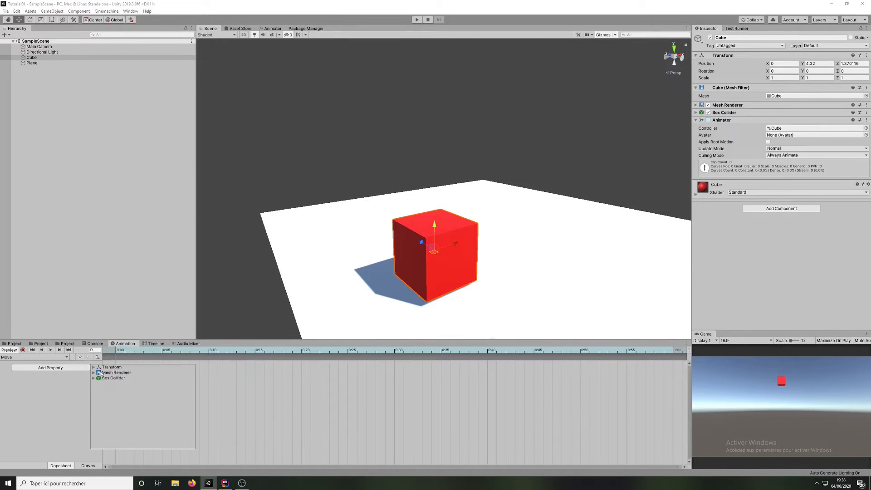
left_click(94, 367)
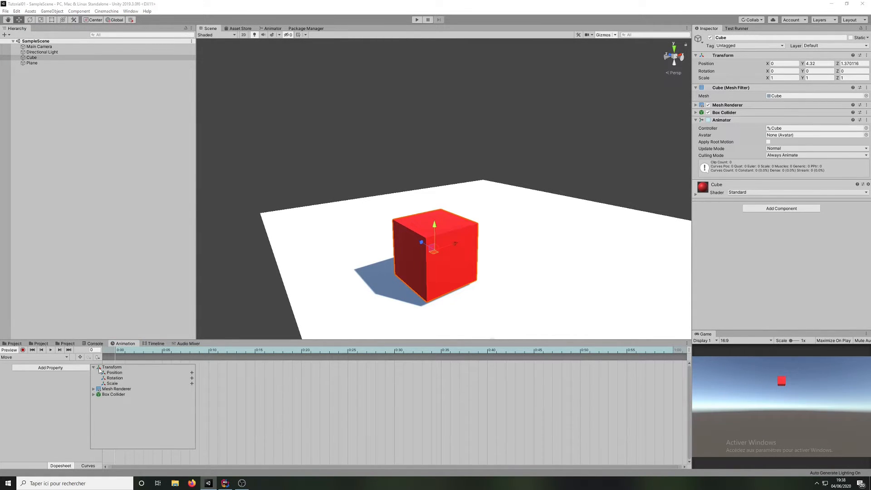
left_click(192, 372)
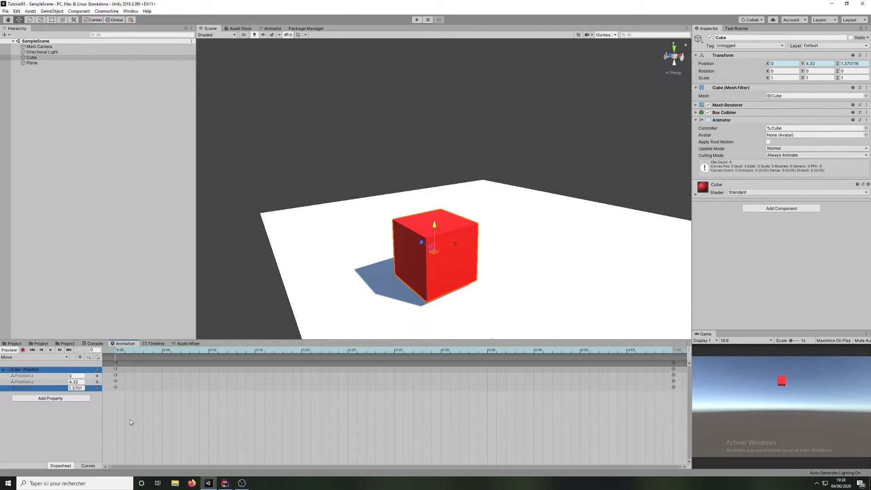
left_click(100, 430)
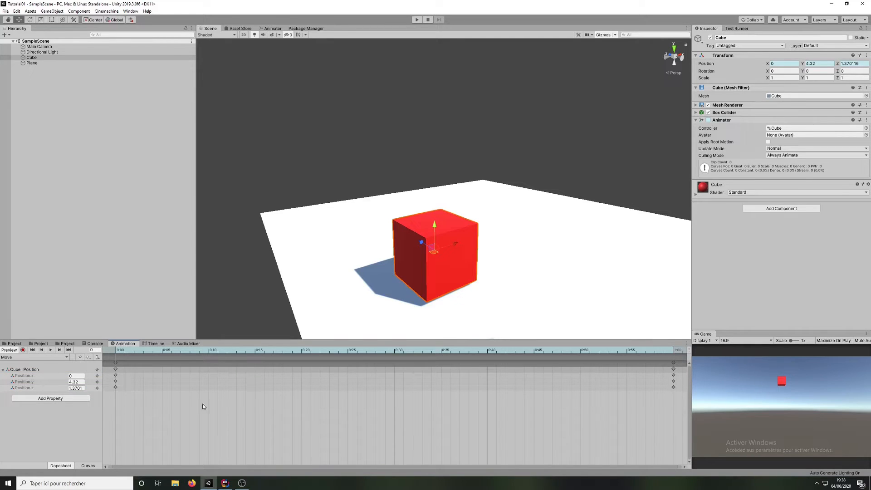
left_click(3, 370)
left_click(3, 370)
Step: Record a position keyframe at frame 60 of the Move clip with the cube raised to about Y 6.393
left_click(22, 350)
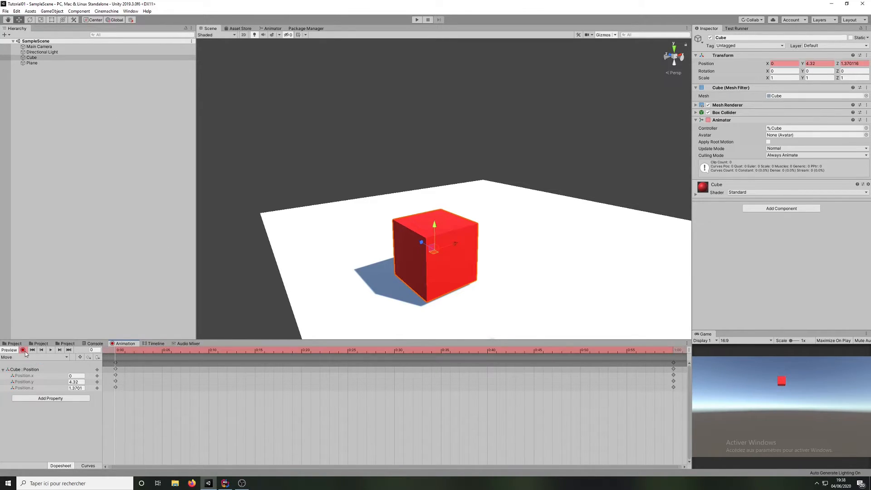
left_click(674, 351)
left_click_drag(437, 230, 454, 121)
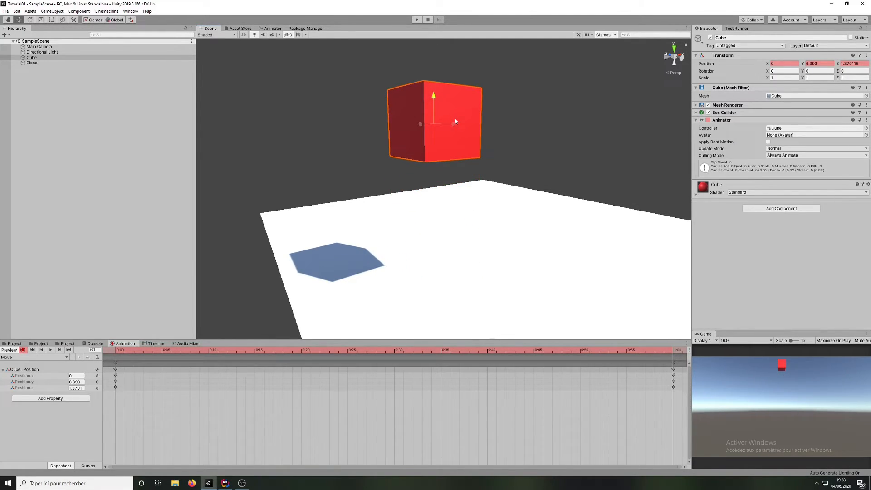
left_click(23, 350)
Step: Preview the Move clip's motion and return the playhead to frame 0
left_click(51, 350)
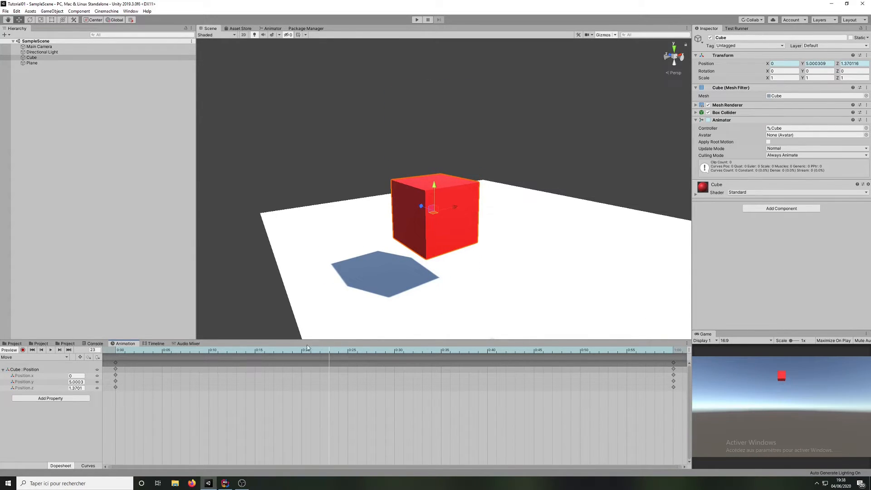
left_click(171, 350)
left_click_drag(162, 360, 110, 359)
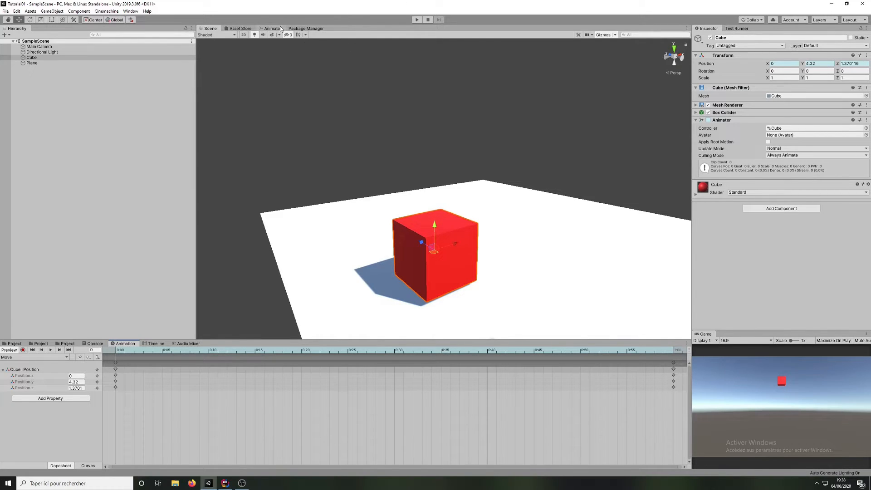
Step: Delete the scale state from the Cube controller's graph and shift the Move state slightly toward Exit
left_click(14, 343)
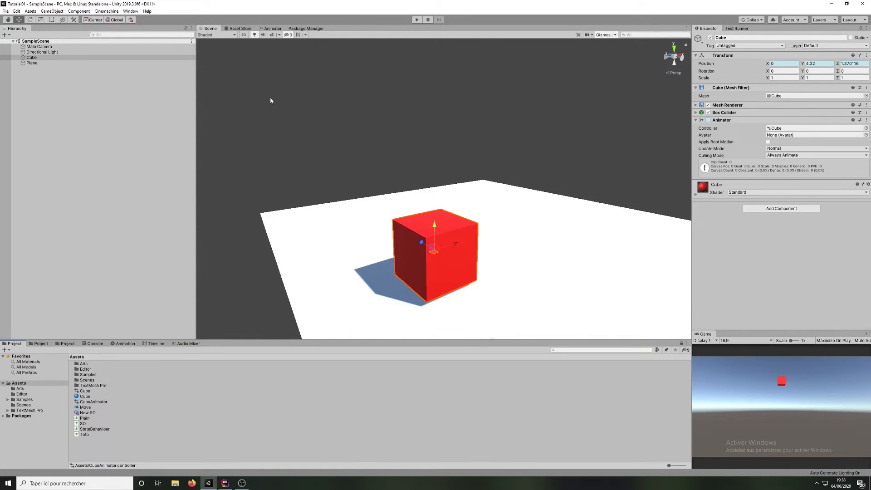
left_click(272, 28)
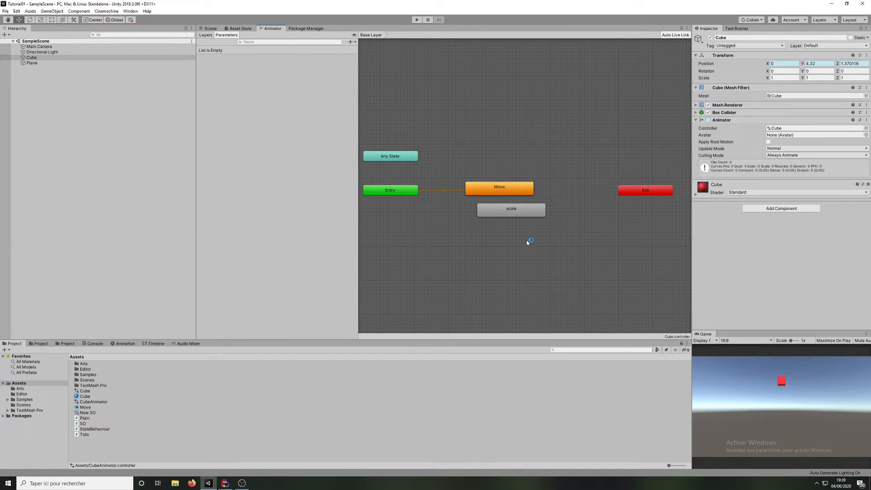
left_click(520, 210)
key("Delete")
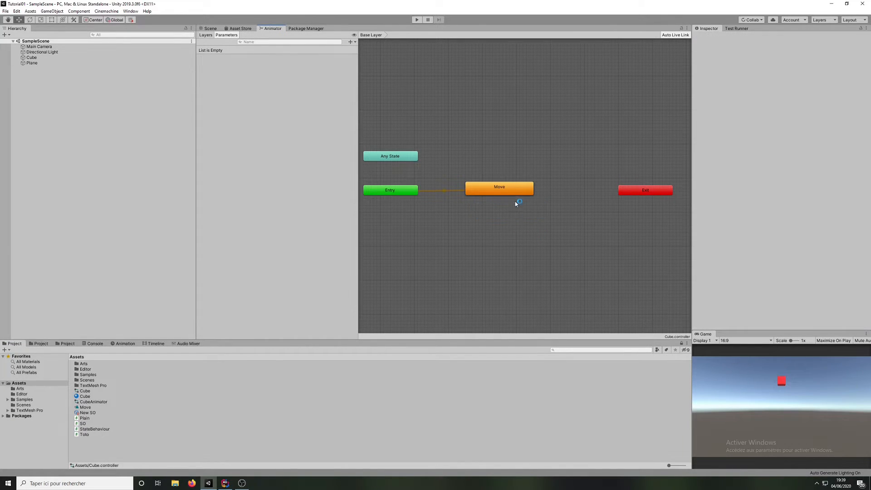
mouse_move(524, 193)
left_mouse_down()
mouse_move(537, 187)
mouse_move(523, 193)
left_mouse_up()
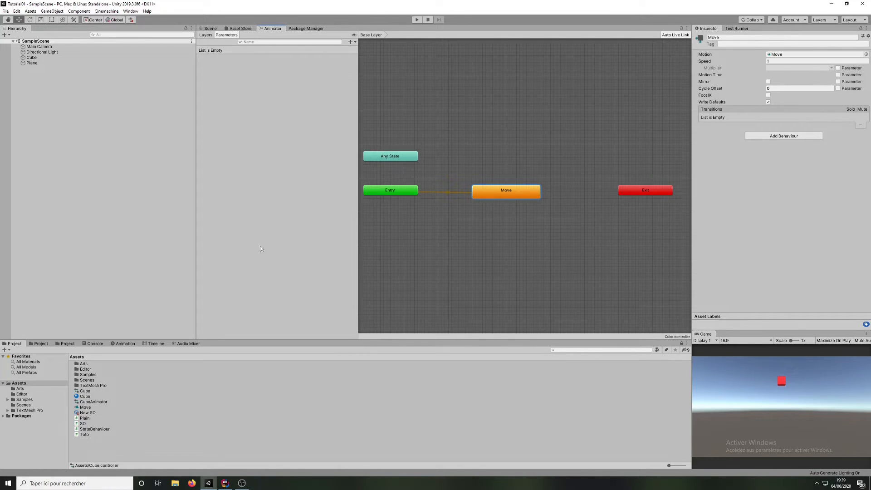
Step: Check the Cube's Animator component and run the scene to test the Move animation
left_click(67, 57)
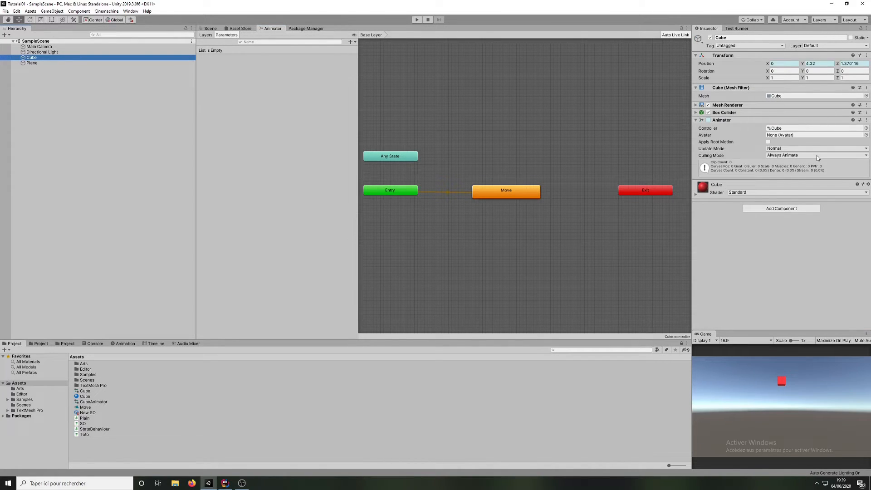
left_click(211, 28)
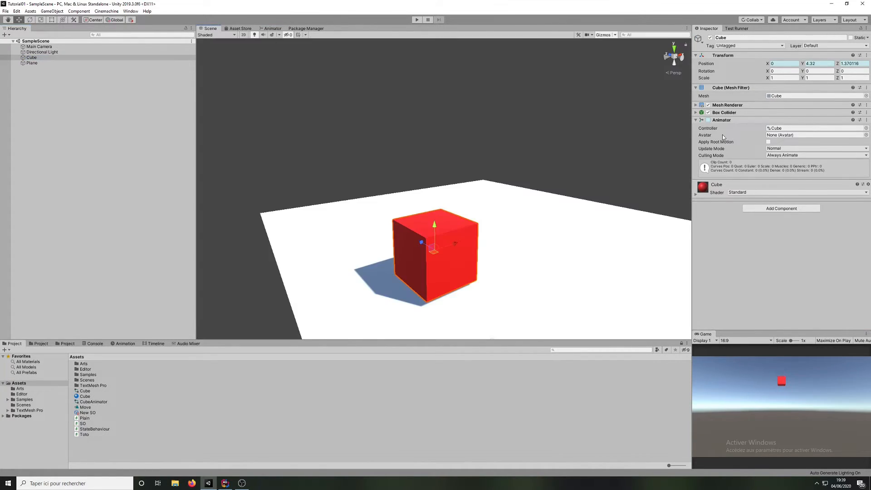
left_click(415, 20)
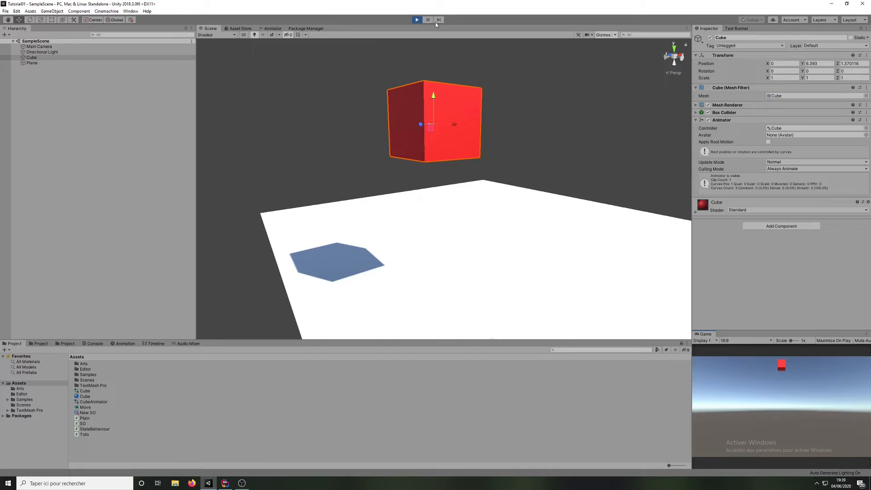
left_click(417, 20)
Step: Enable Loop Time on the Move clip and run the scene to check the looping, viewing the Animator graph during playback
left_click(85, 407)
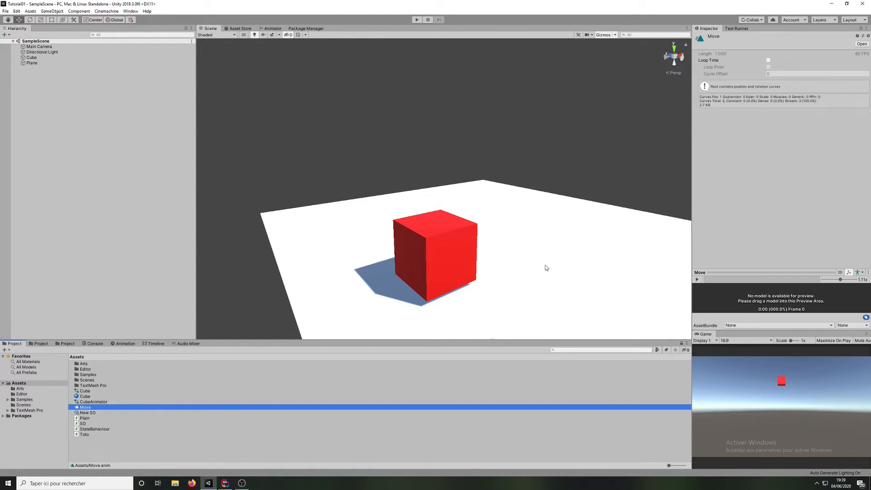
left_click(768, 60)
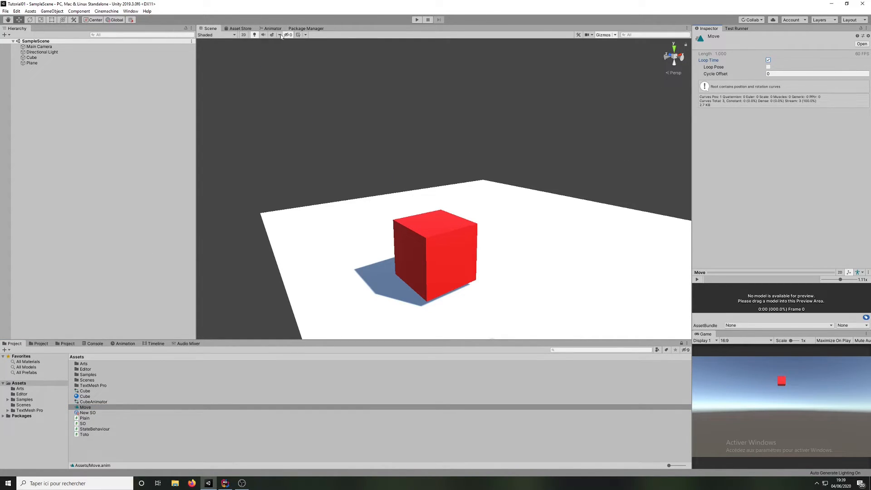
left_click(414, 20)
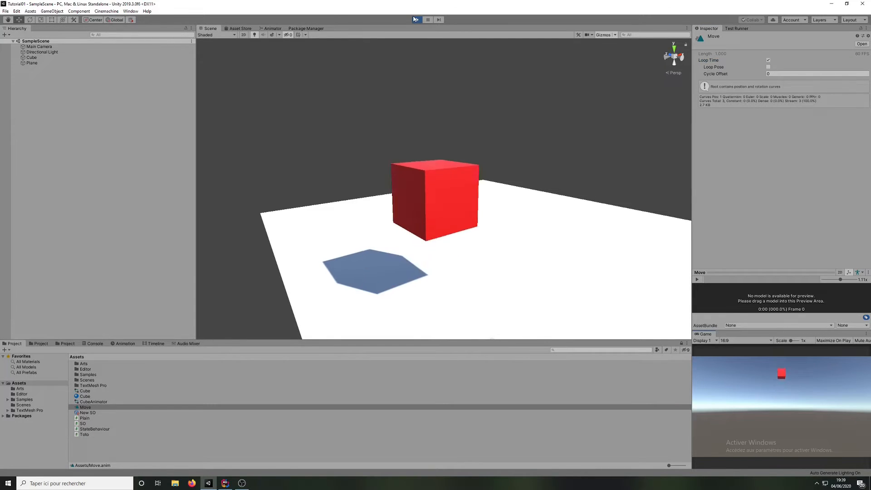
left_click(276, 28)
left_click(417, 19)
left_click(211, 29)
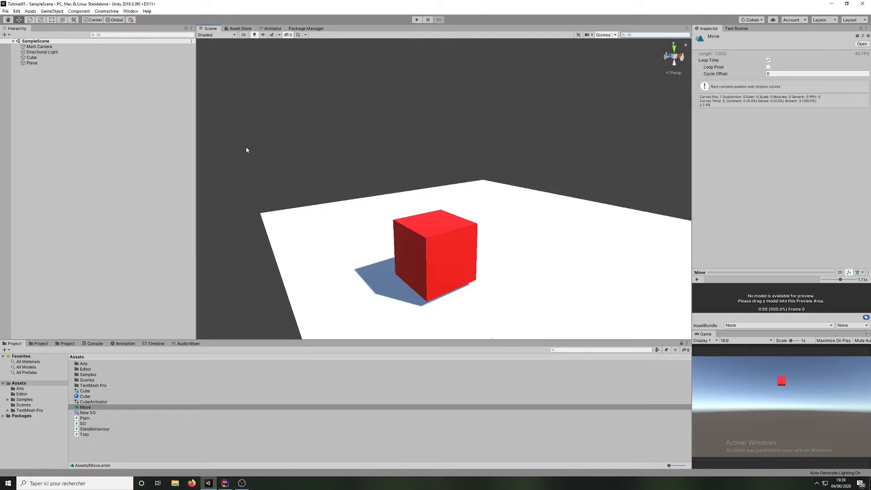
Step: Create an Animator Override Controller named CubeAnimatorOverride in the Assets folder
left_click(95, 402)
left_click(111, 449)
right_click(101, 444)
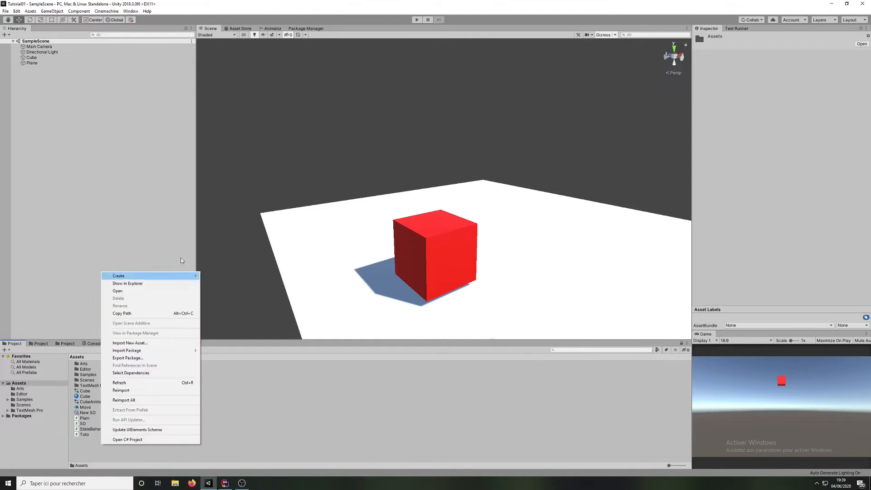
mouse_move(149, 276)
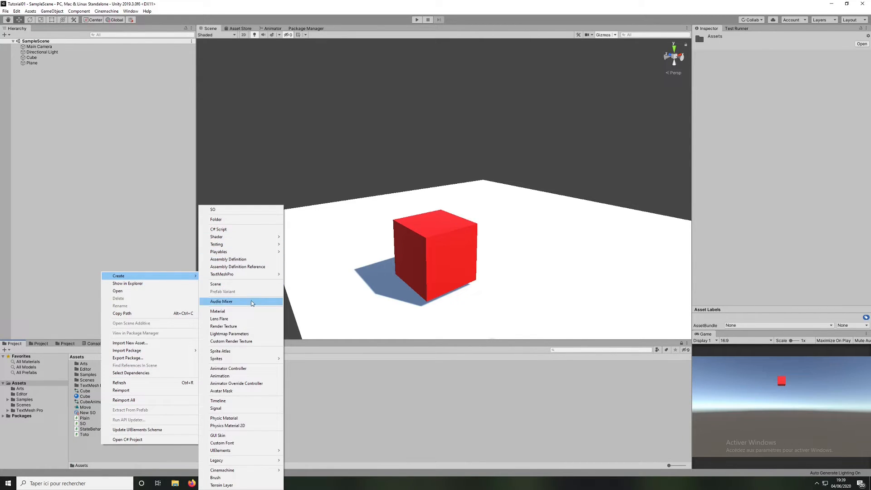
left_click(243, 384)
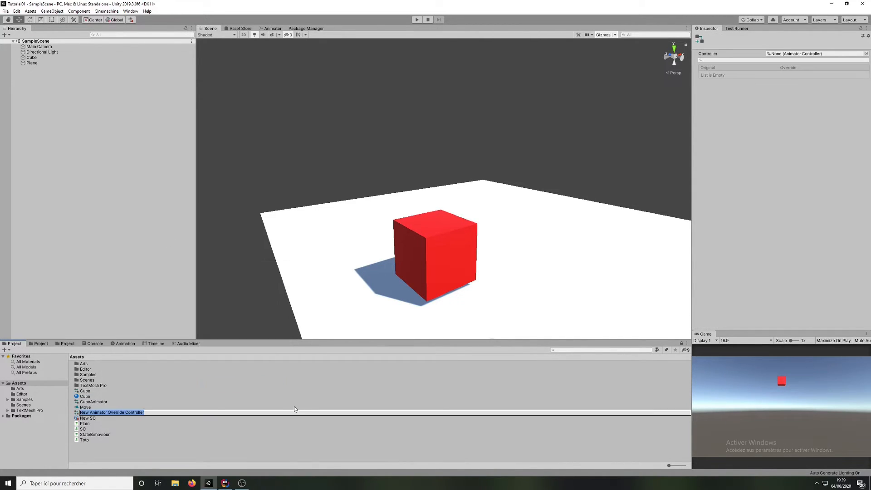
type("CubeAnimatorOverride")
key("Return")
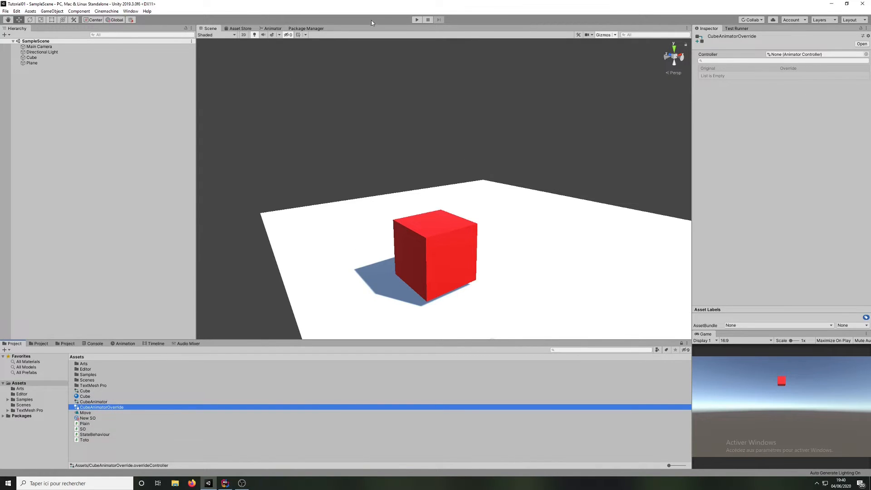
Step: Look at the CubeAnimator graph and assign CubeAnimator as the controller of CubeAnimatorOverride
left_click(271, 28)
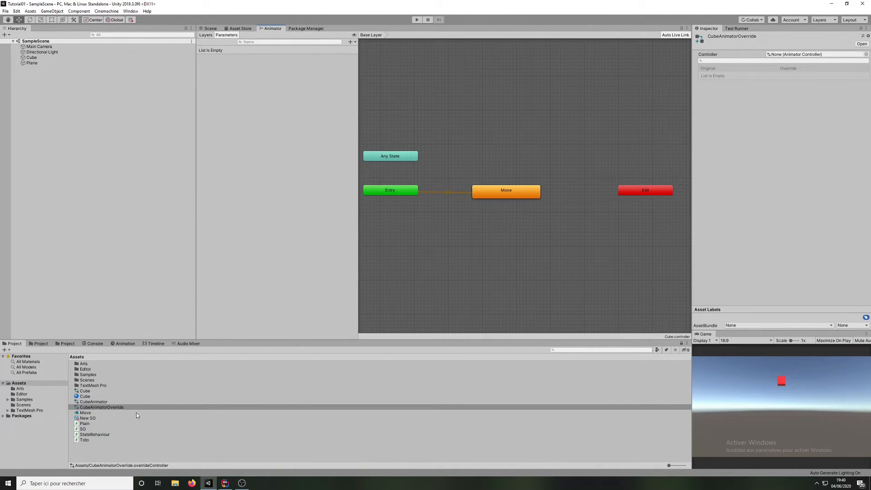
left_click(108, 402)
left_click(105, 406)
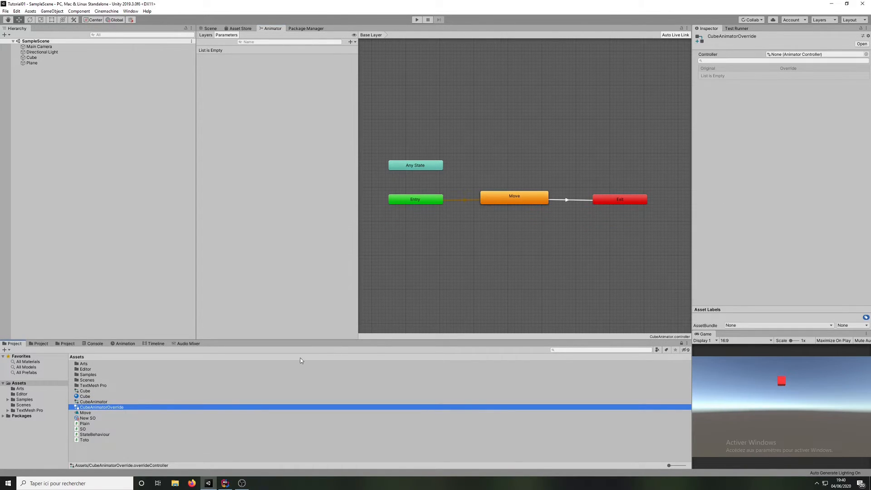
left_click_drag(90, 404, 817, 58)
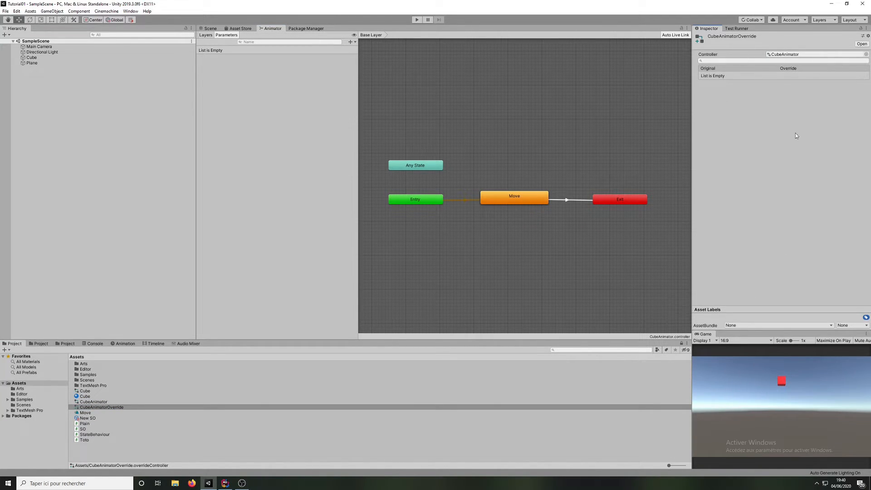
Step: Assign the Move clip as the motion of CubeAnimator's Move state and check the override list of CubeAnimatorOverride
left_click(86, 402)
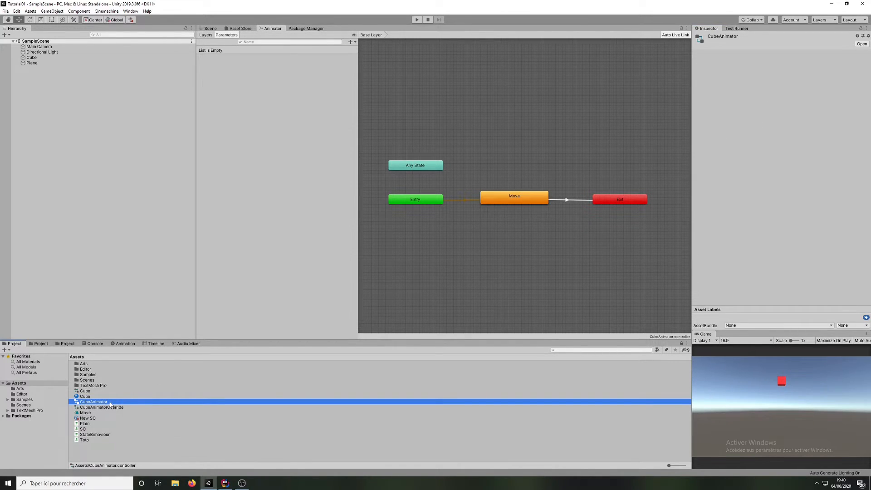
left_click(515, 200)
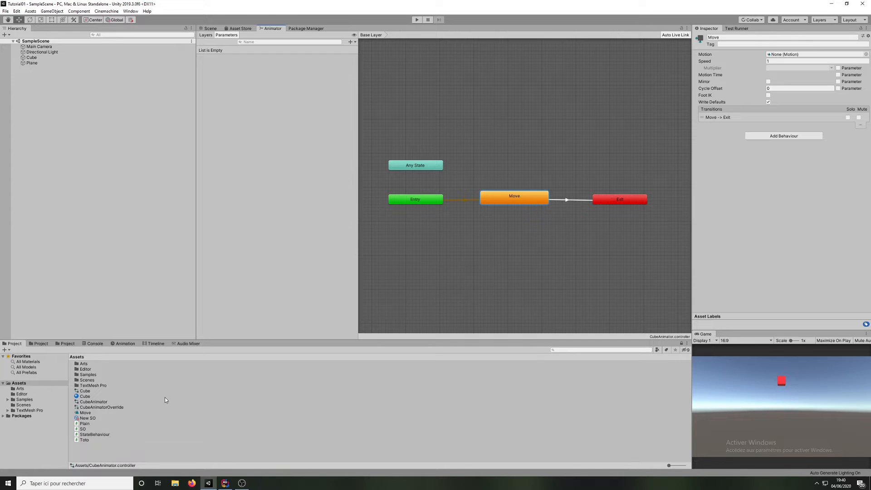
left_click_drag(86, 413, 793, 53)
left_click(107, 407)
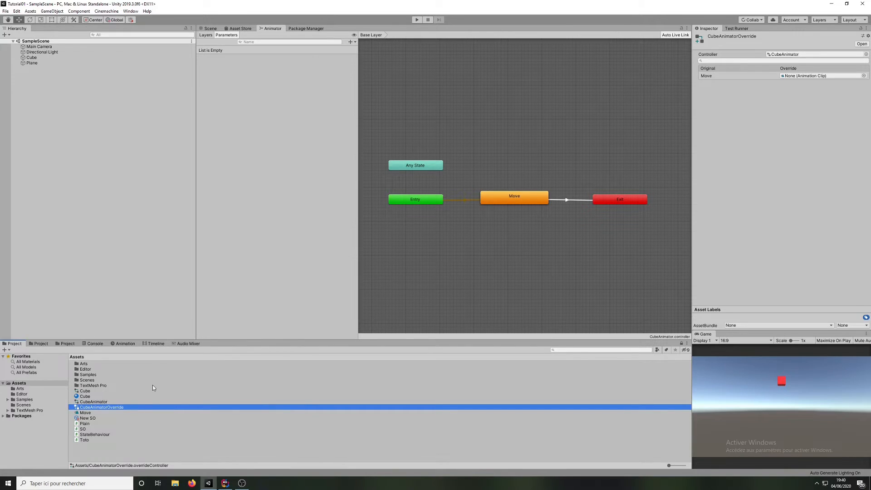
Step: Create a new animation clip for the Cube and save it as Scale.anim in the Assets folder
left_click(124, 345)
left_click(30, 57)
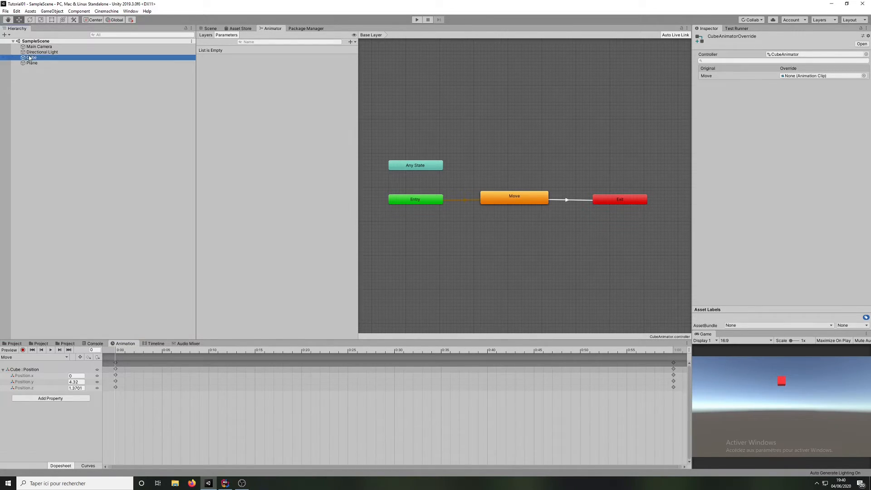
left_click(36, 357)
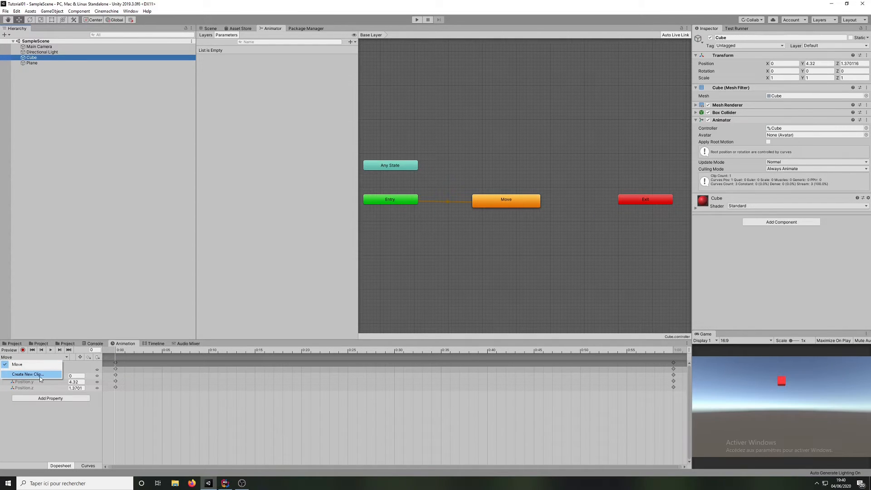
left_click(39, 375)
key("shift+Right")
key("shift+Right")
key("shift+Right")
key("shift+Right")
key("shift+Right")
key("shift+Right")
key("shift+Right")
key("shift+Right")
type("Scale")
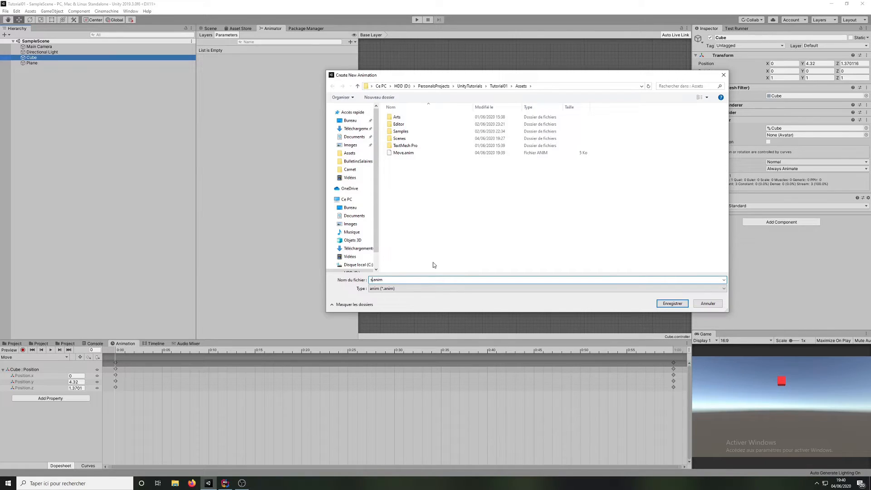
left_click(662, 304)
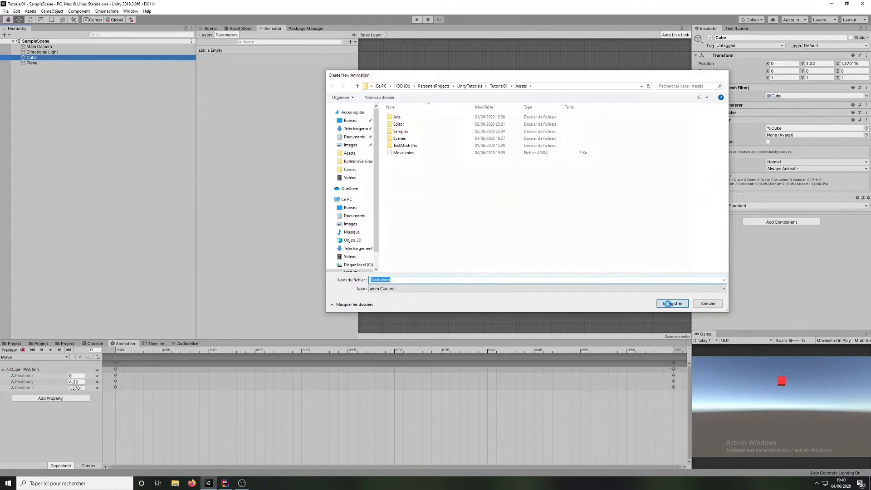
Step: Add the Cube's Transform Scale property to the Scale clip and expand its X, Y and Z channels
left_click(210, 28)
left_click(40, 57)
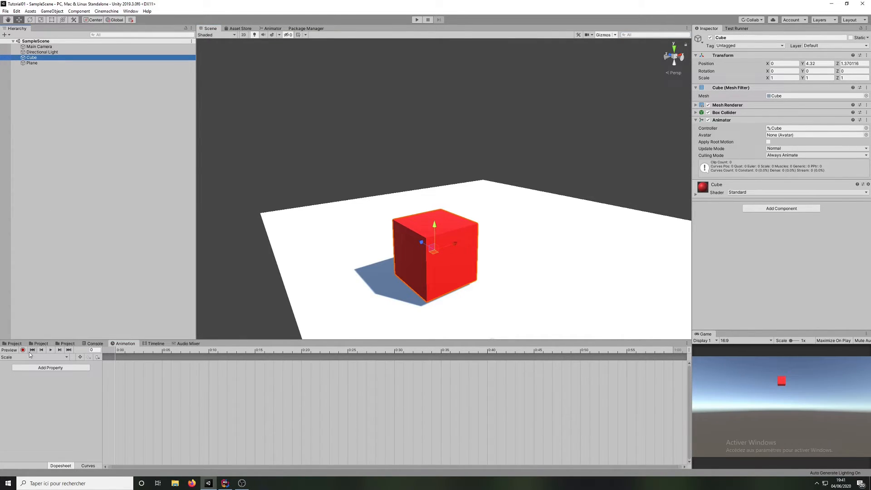
left_click(53, 368)
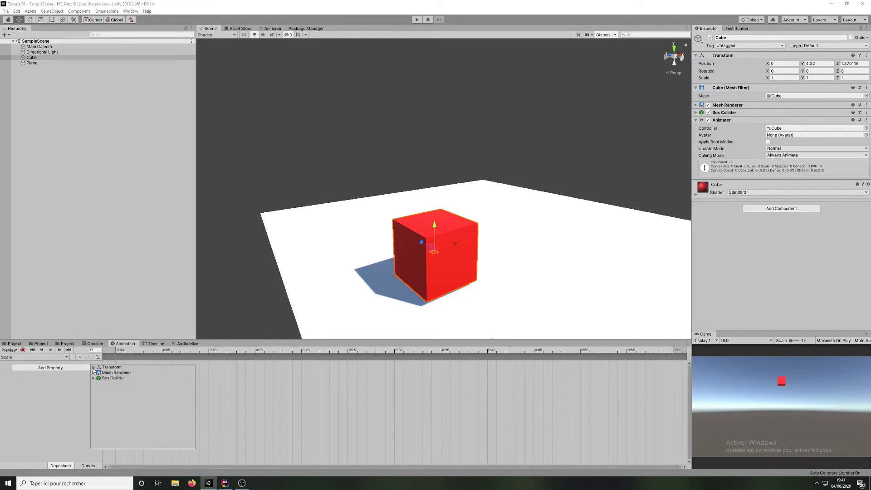
left_click(99, 369)
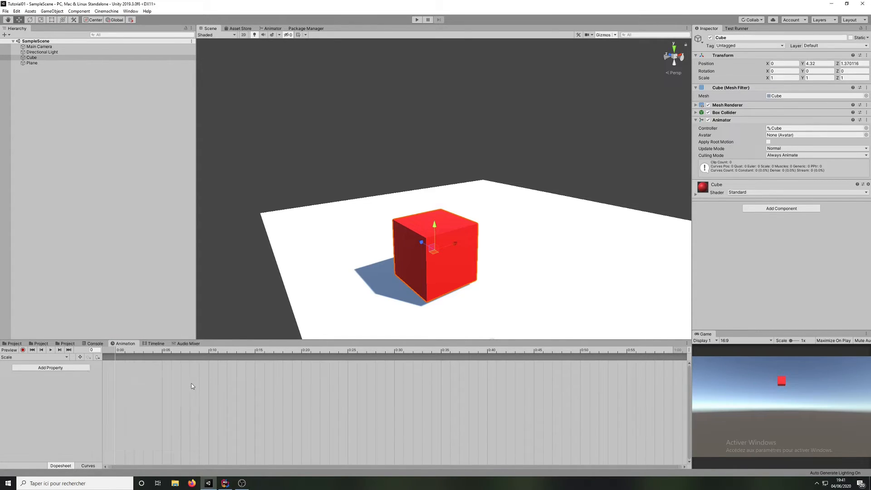
left_click(192, 383)
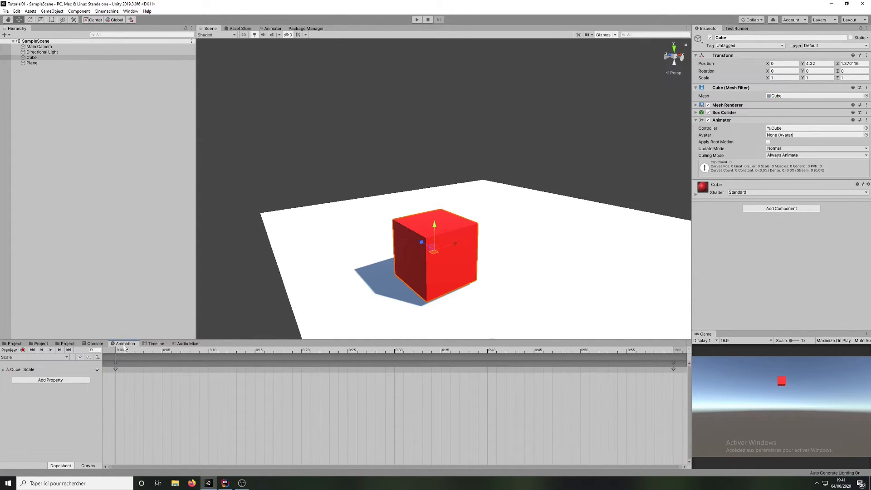
left_click(5, 370)
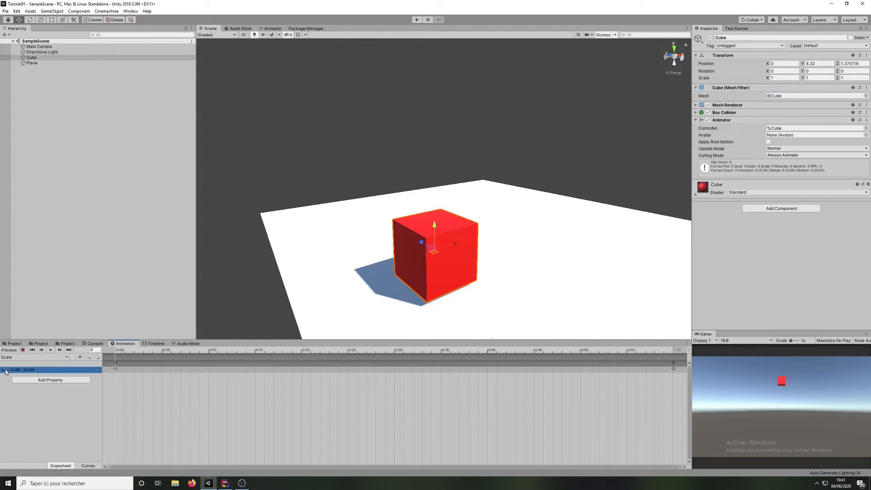
left_click(3, 371)
Step: Record a scale of 1.2 on X, Y and Z at frame 60 of the Scale clip and preview the animation
left_click(209, 351)
left_click_drag(267, 360, 674, 363)
left_click(23, 350)
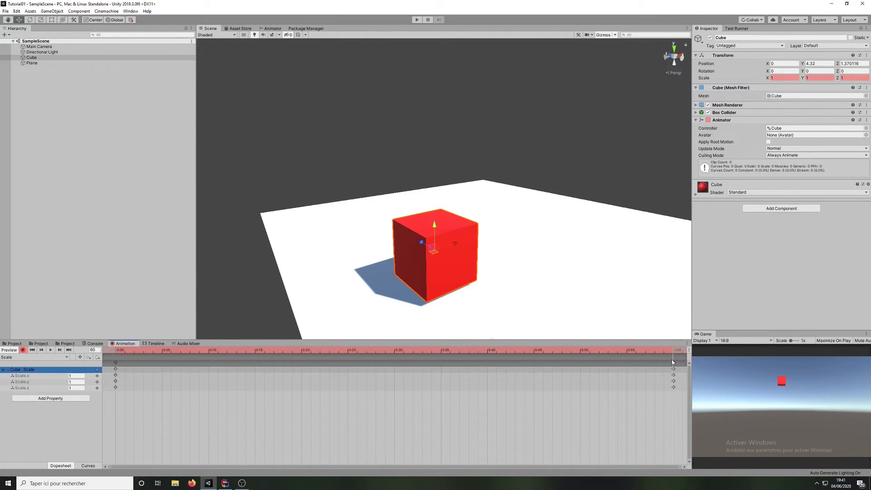
left_click(784, 77)
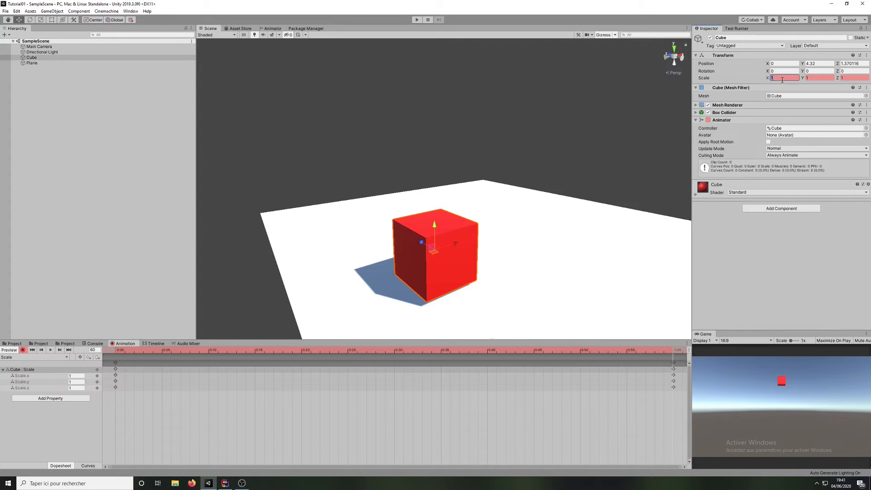
type("1.2")
key("Tab")
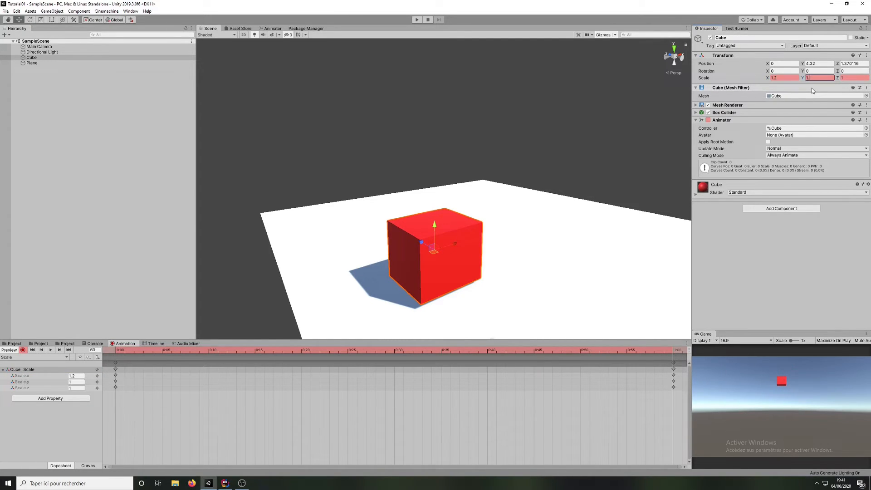
type("1.2")
key("Tab")
type("1.2")
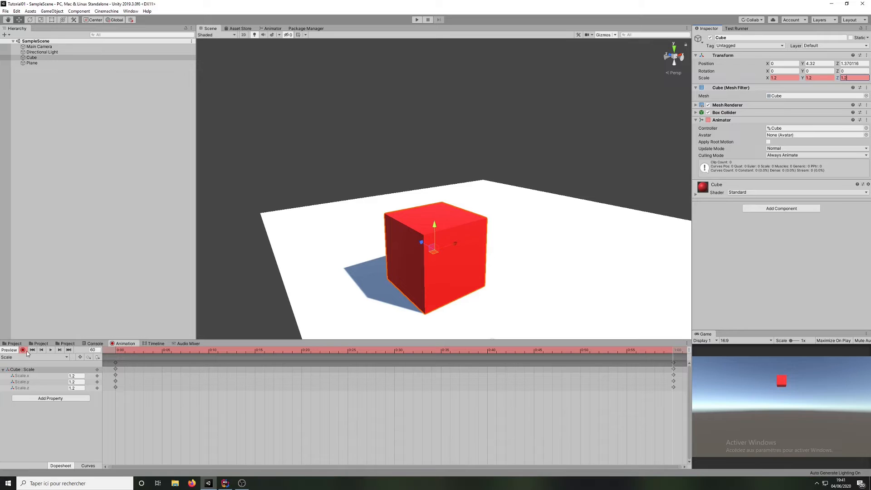
left_click(23, 350)
left_click_drag(263, 352, 112, 359)
left_click(52, 350)
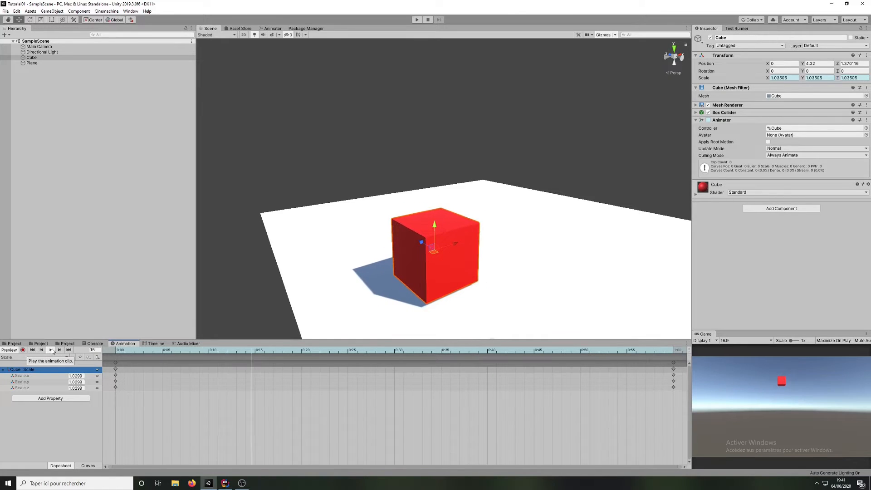
Step: Assign the Scale clip as the override for Move in CubeAnimatorOverride
left_click(14, 343)
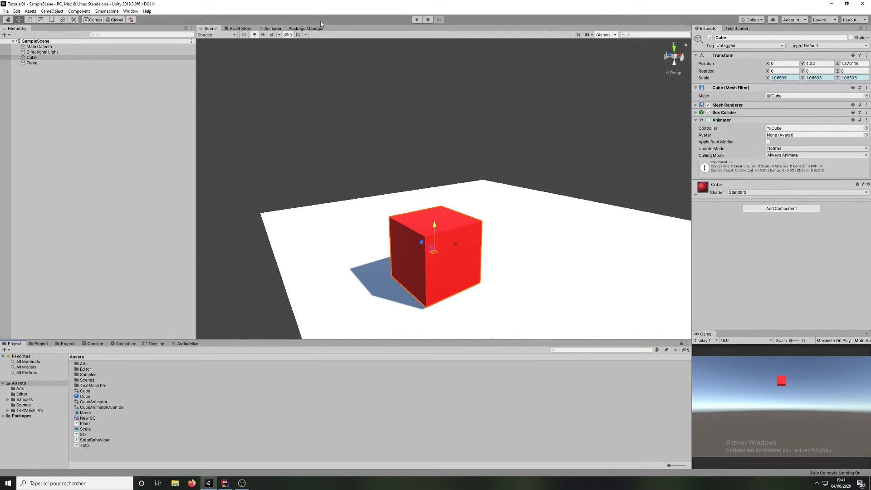
left_click(273, 28)
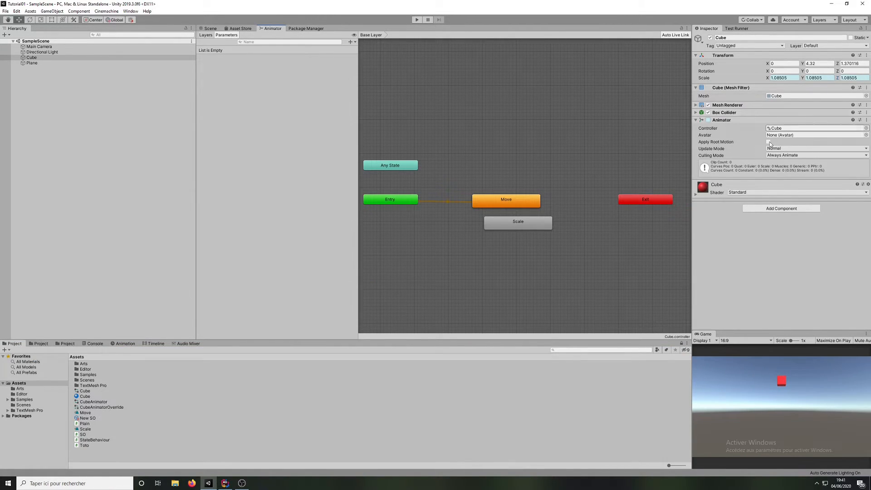
left_click(101, 408)
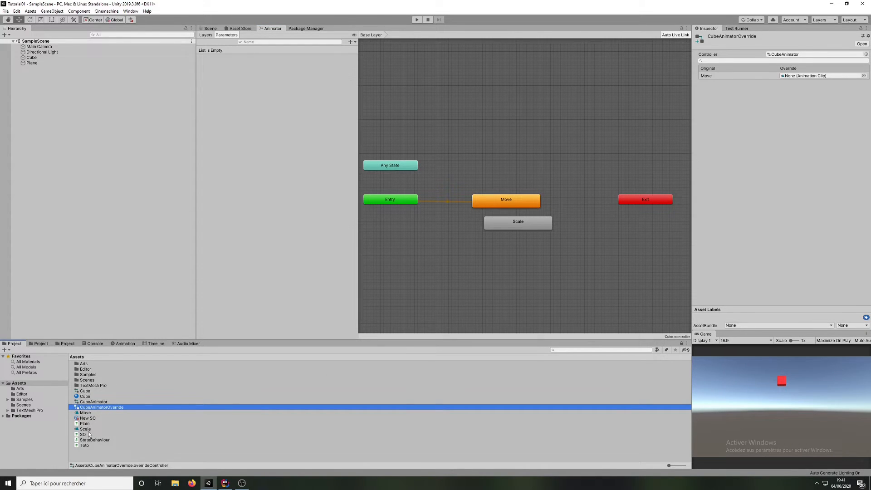
left_click_drag(91, 429, 805, 77)
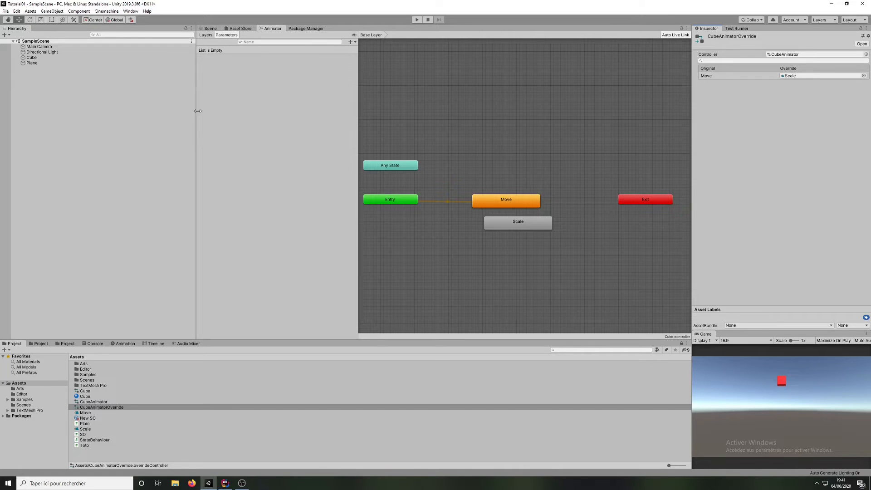
Step: Assign CubeAnimator as the controller of the Cube's Animator component and run the scene to test it
left_click(210, 29)
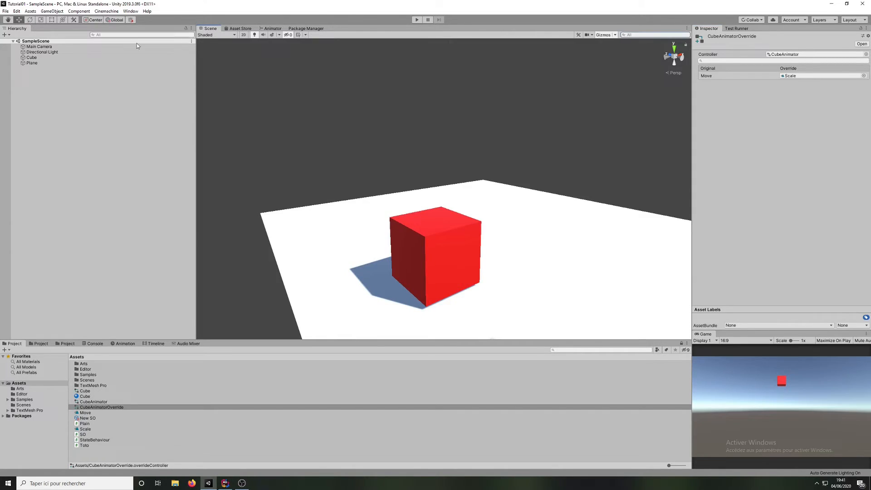
left_click(41, 57)
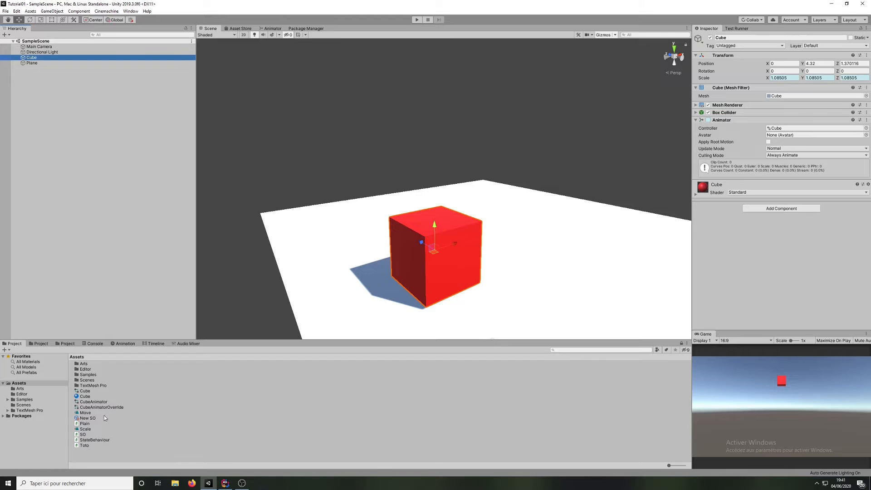
left_click_drag(90, 401, 792, 129)
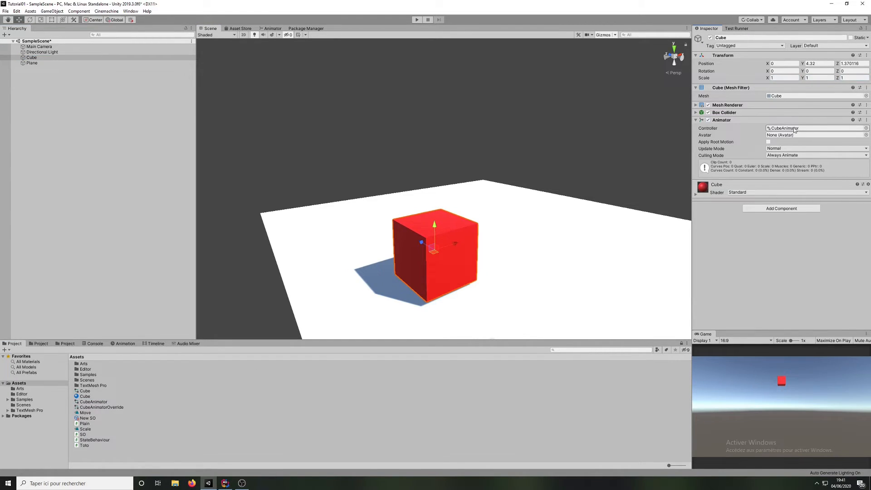
left_click(416, 20)
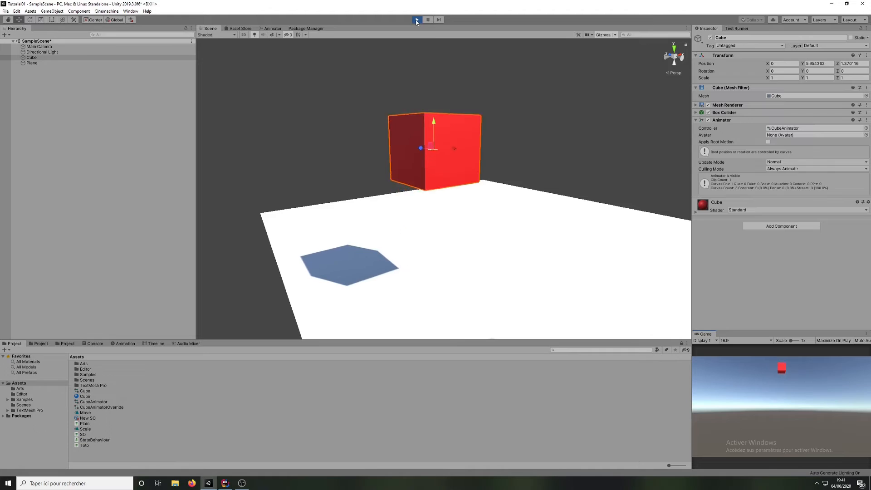
left_click(416, 19)
Step: Assign CubeAnimatorOverride as the controller of the Cube's Animator component and run the scene to test the overridden animation
left_click(105, 408)
left_click_drag(106, 407, 799, 129)
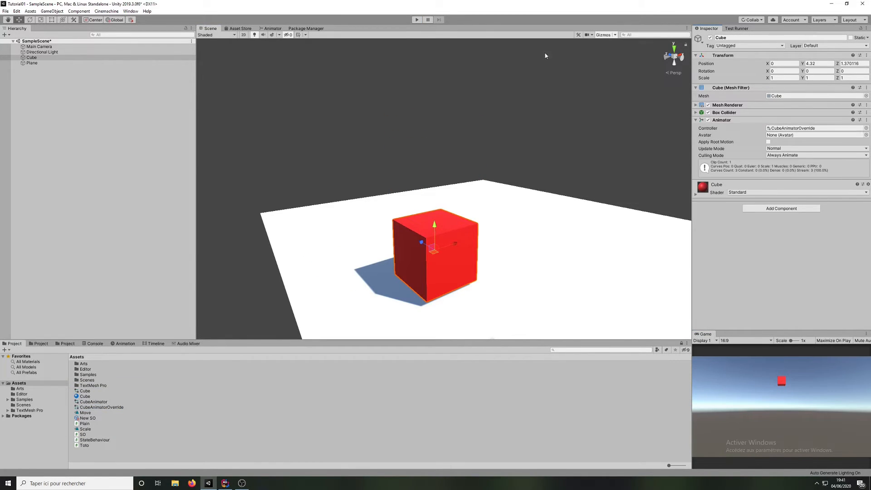
left_click(414, 20)
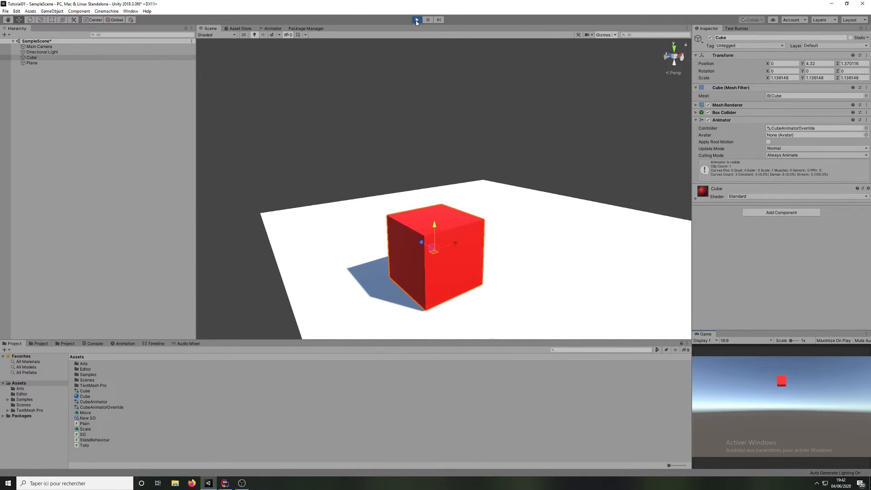
left_click(416, 20)
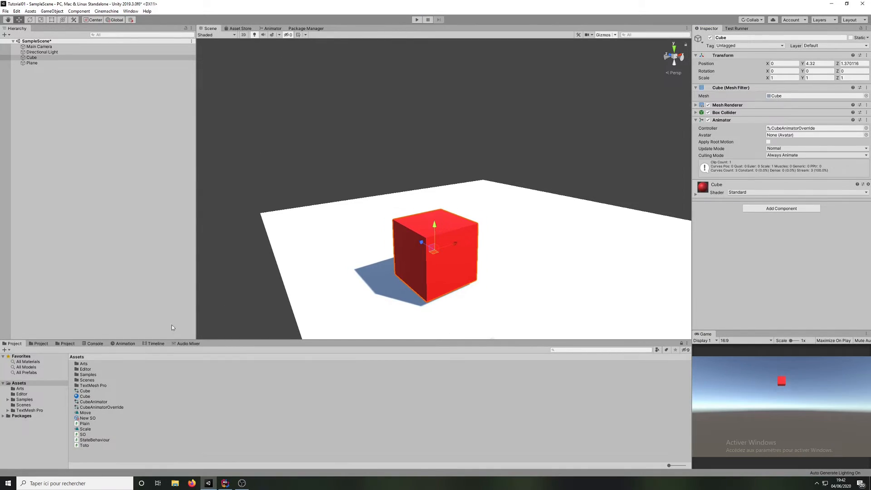
Step: Examine the CubeAnimatorOverride asset and the state graph of the CubeAnimator controller
left_click(109, 407)
left_click(272, 28)
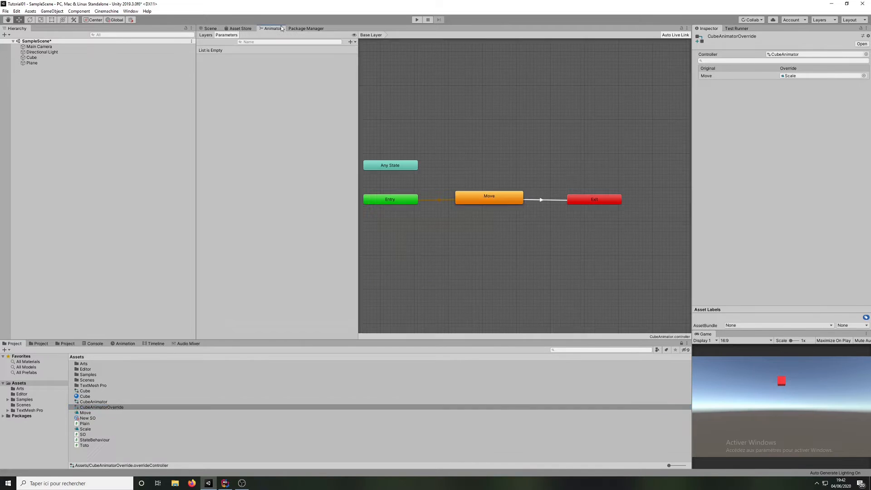
right_click(532, 165)
left_click(572, 95)
left_click(92, 401)
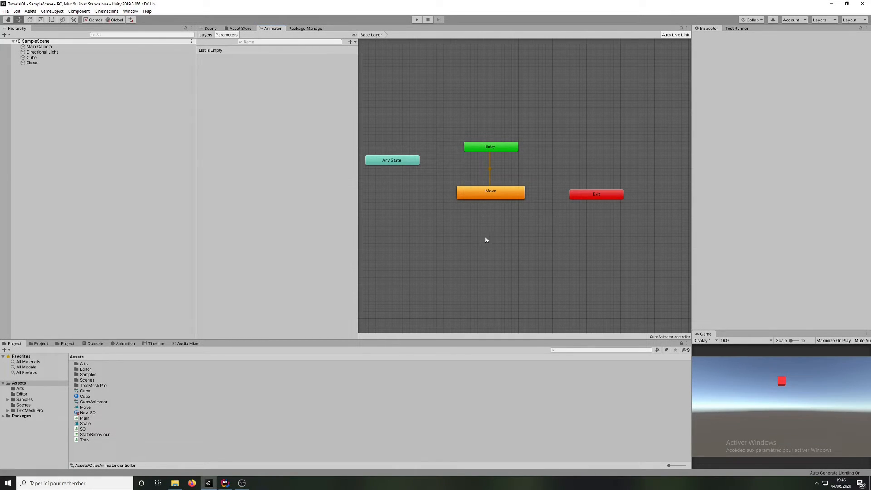
Step: Add an empty state named Scale below Move in CubeAnimator and assign the Scale clip as its motion
right_click(494, 238)
mouse_move(514, 245)
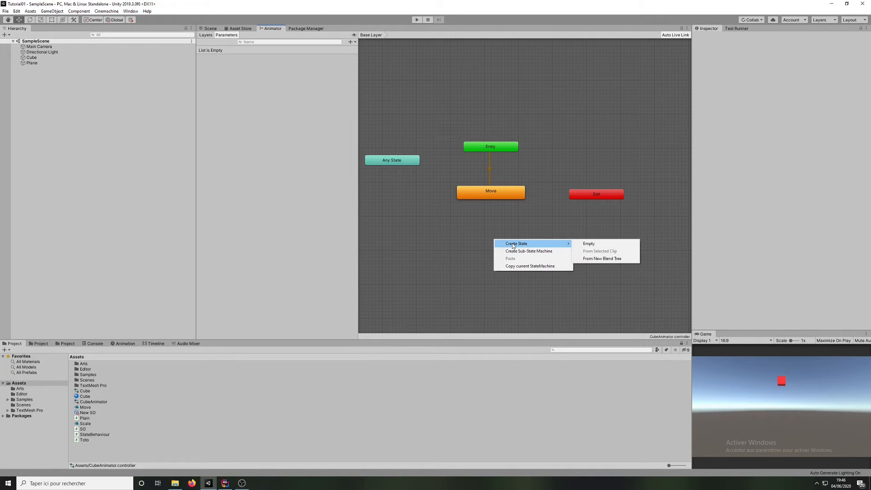
left_click(593, 246)
left_click_drag(519, 239, 484, 235)
left_click(748, 37)
type("Scale")
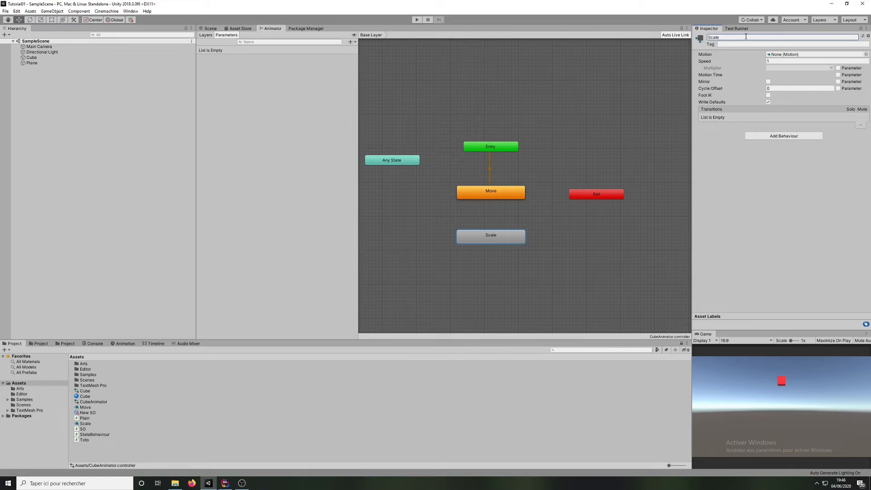
left_click_drag(92, 426, 722, 204)
left_click_drag(795, 61, 793, 54)
Step: Create transitions from Move to Scale and from Scale to Exit, and place the Scale state directly beneath Move
left_click(467, 189)
right_click(506, 192)
left_click(526, 197)
left_click(499, 242)
left_click(511, 240)
right_click(522, 237)
left_click(550, 243)
left_click(589, 195)
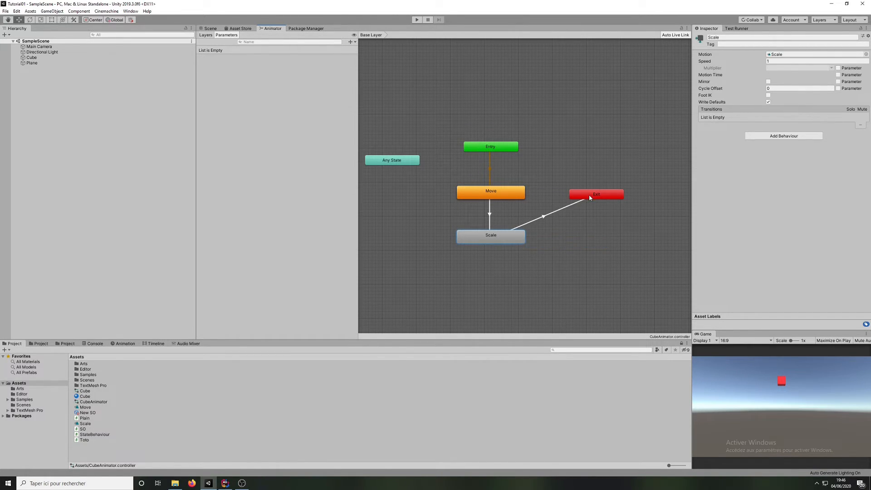
left_click_drag(494, 242, 494, 240)
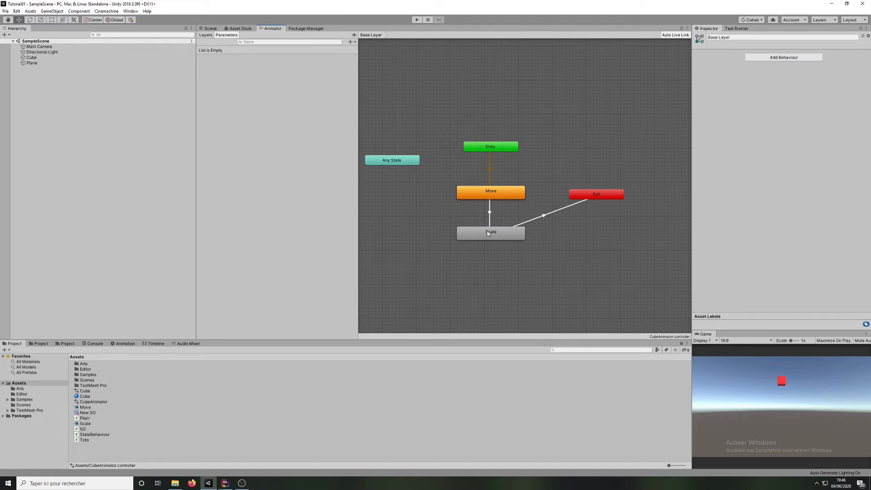
left_click(507, 198)
left_click(504, 237)
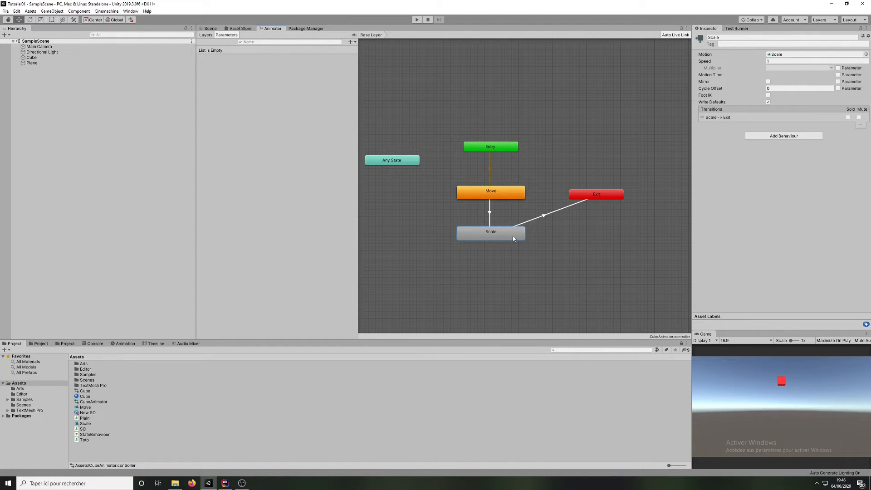
left_click(442, 62)
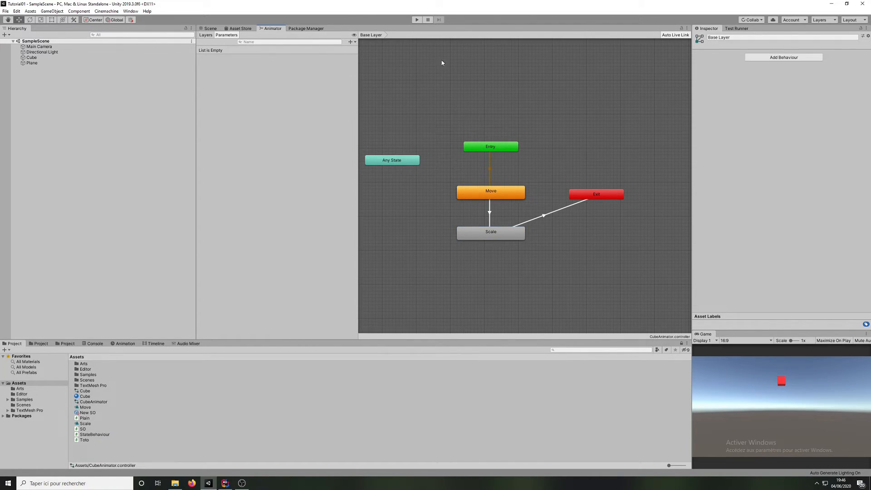
Step: Assign CubeAnimator as the controller of the Cube's Animator component and save the scene
left_click(213, 28)
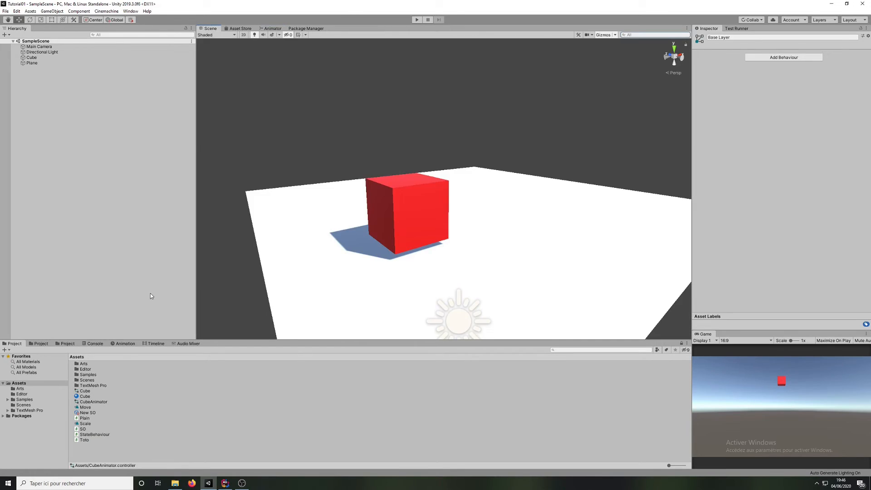
left_click(32, 57)
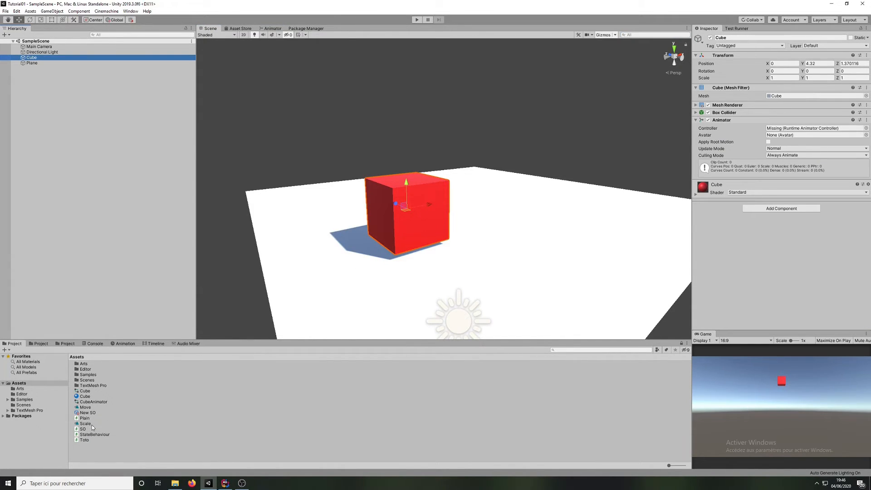
left_click_drag(95, 402, 831, 131)
double_click(93, 402)
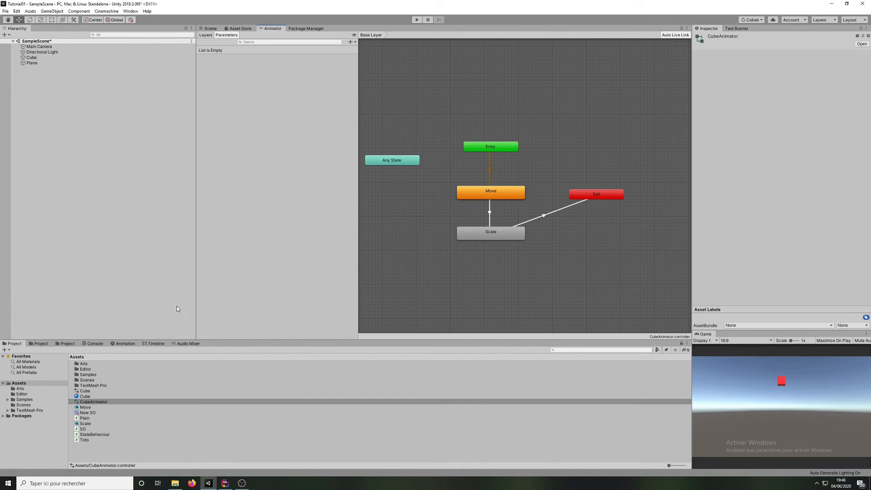
left_click(213, 29)
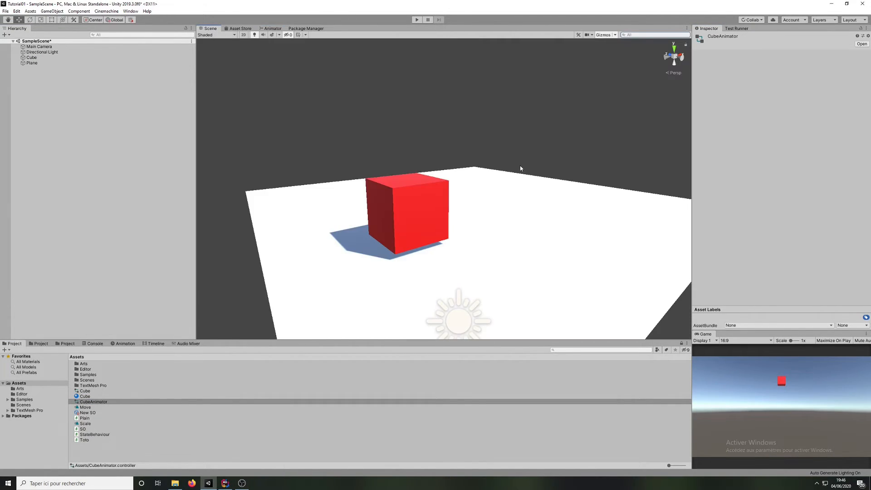
key("ctrl+s")
Step: Run the scene and watch the Cube's Move and Scale states play in the state graph and the scene
left_click(414, 19)
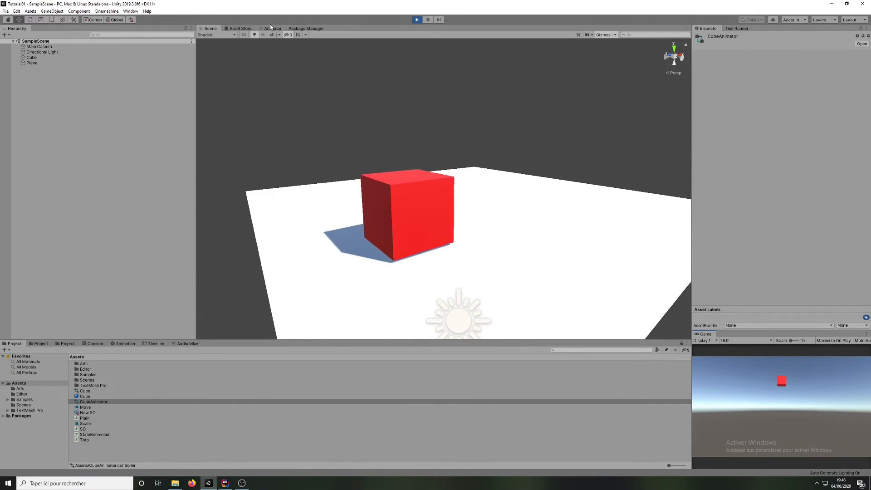
left_click(43, 58)
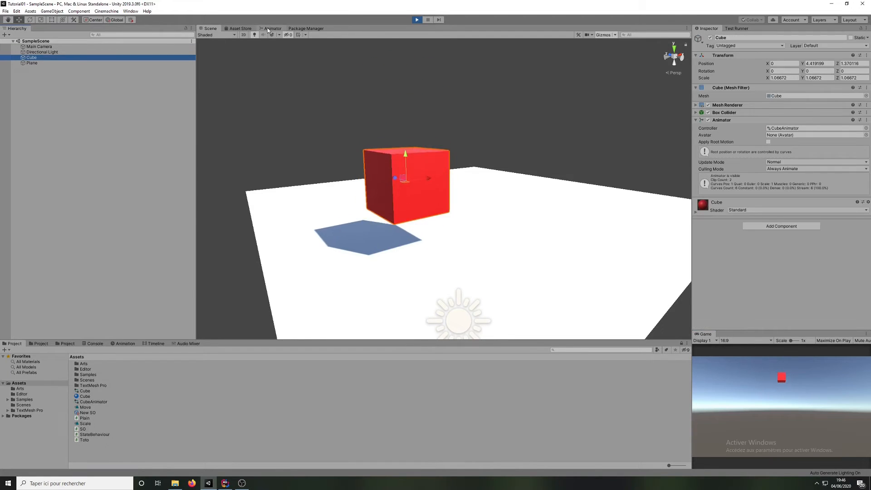
left_click(272, 28)
scroll(542, 150, "up", 5)
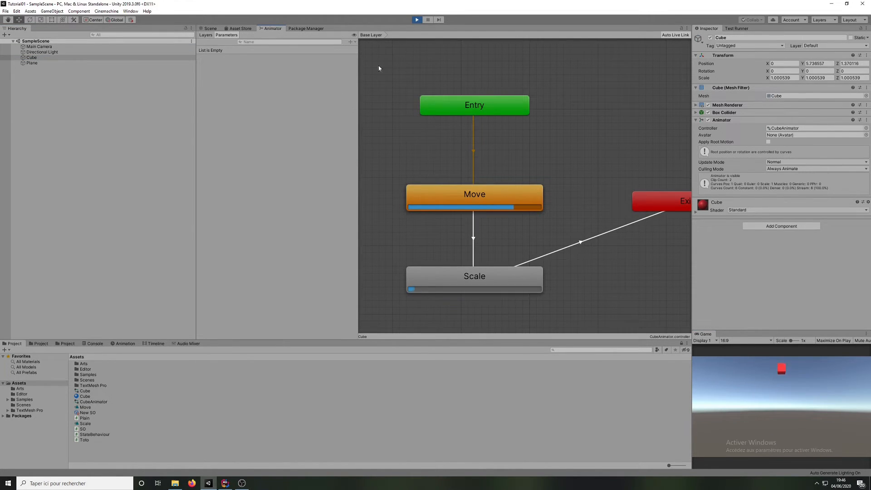
left_click(209, 28)
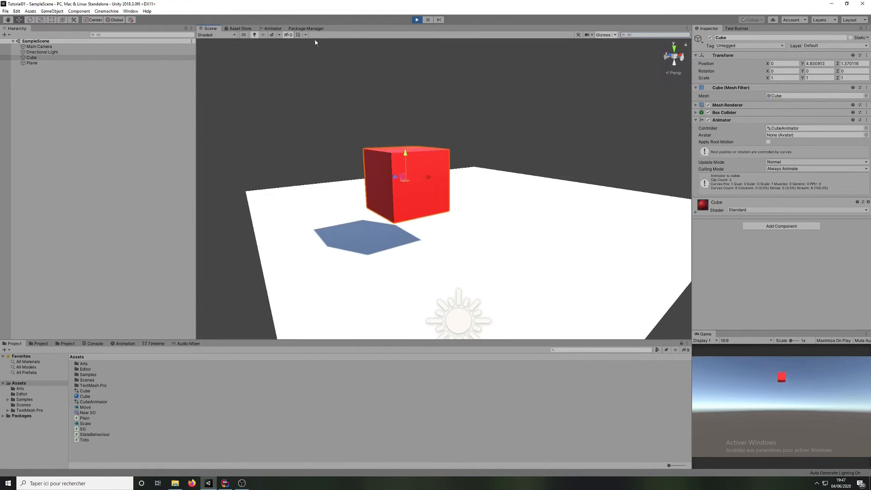
Step: Set the exit time of the Move-to-Scale transition to 1 and watch the effect on the running cube
left_click(272, 28)
left_click(473, 225)
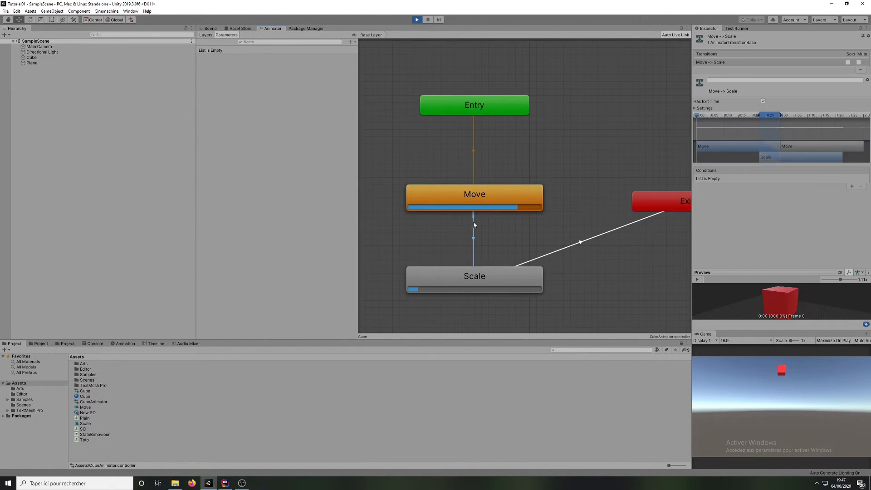
left_click(703, 108)
left_click(771, 115)
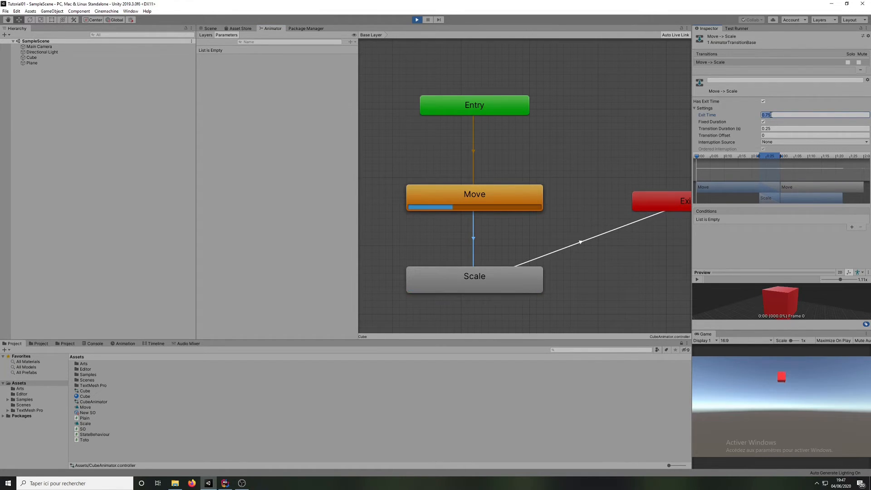
type("1")
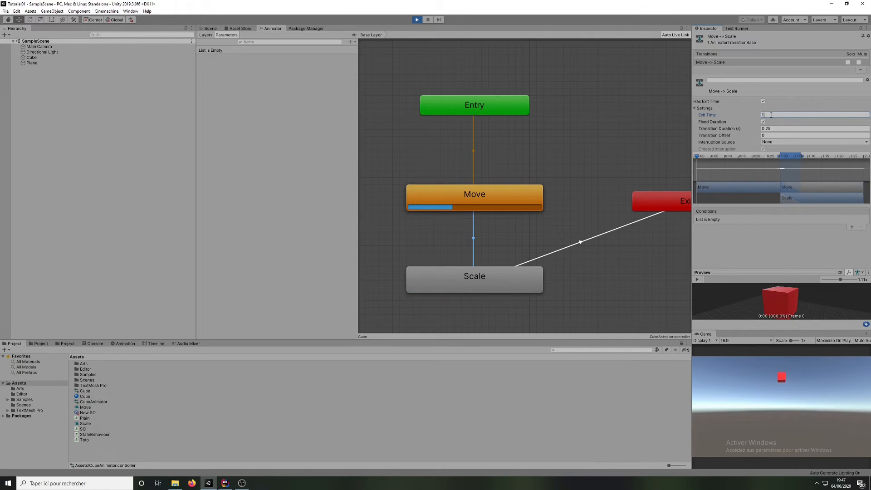
left_click(210, 28)
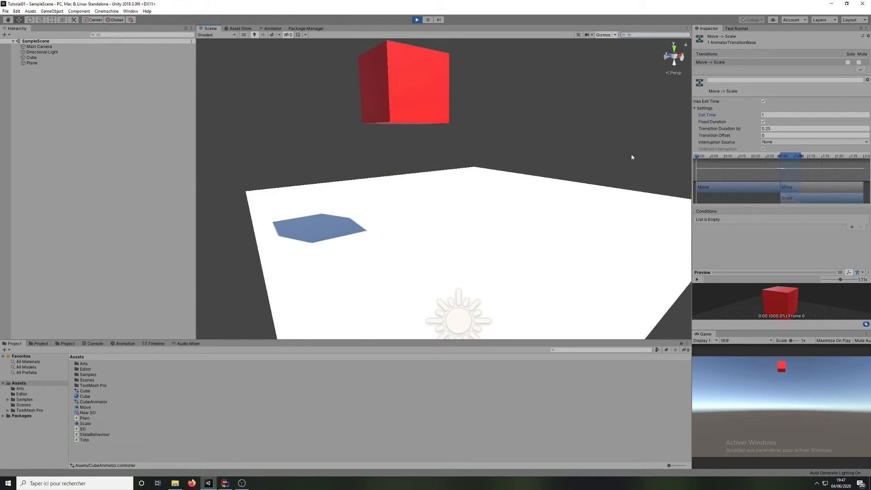
Step: Set the exit time of the Move-to-Scale transition back to 0.75
left_click(773, 113)
left_click(773, 114)
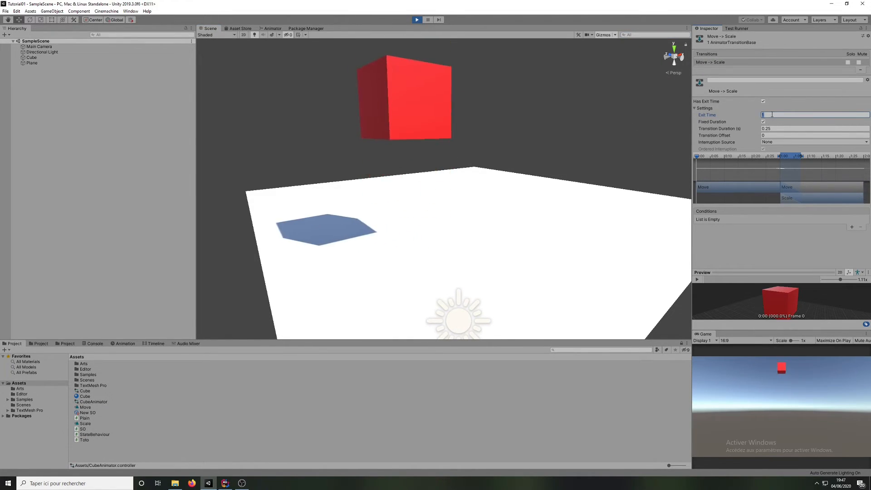
type("0")
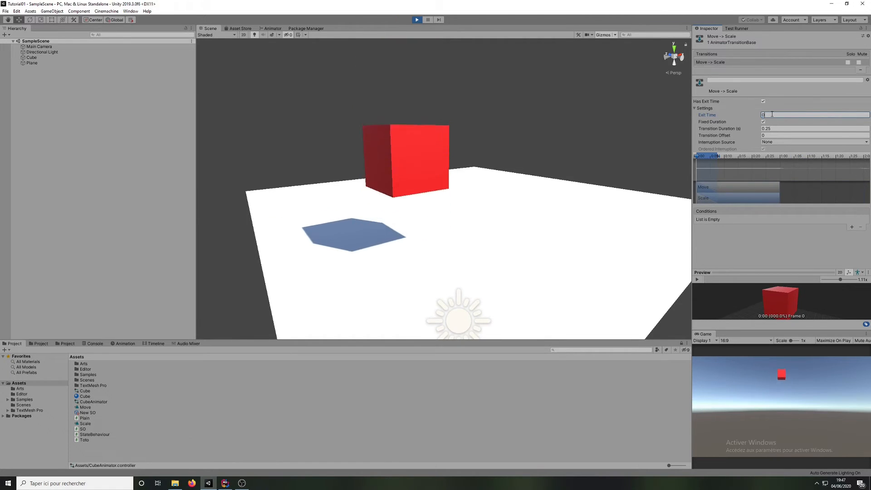
type(".75")
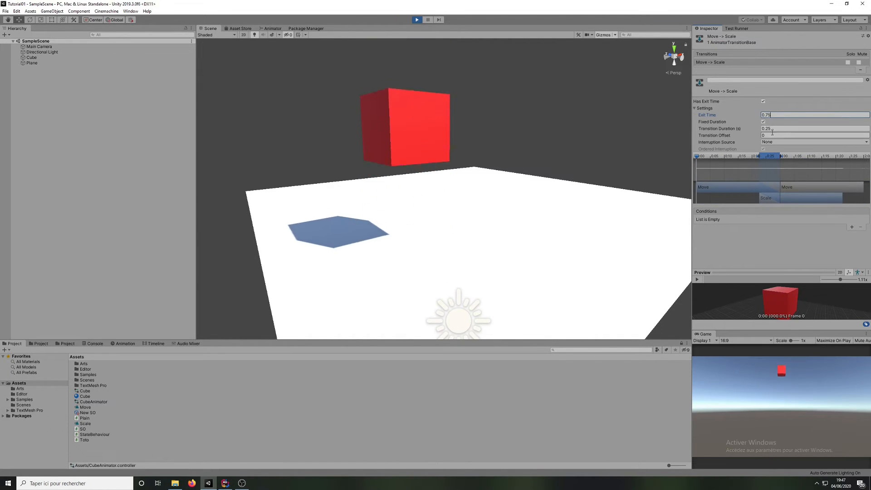
Step: Set the transition duration of the Move-to-Scale transition to 0.5 seconds to test a longer blend
left_click_drag(743, 126, 731, 129)
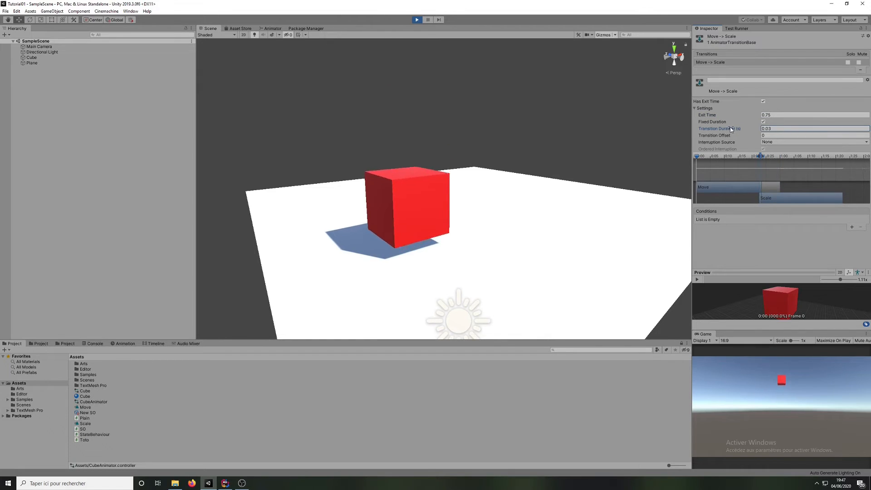
double_click(776, 128)
type("0")
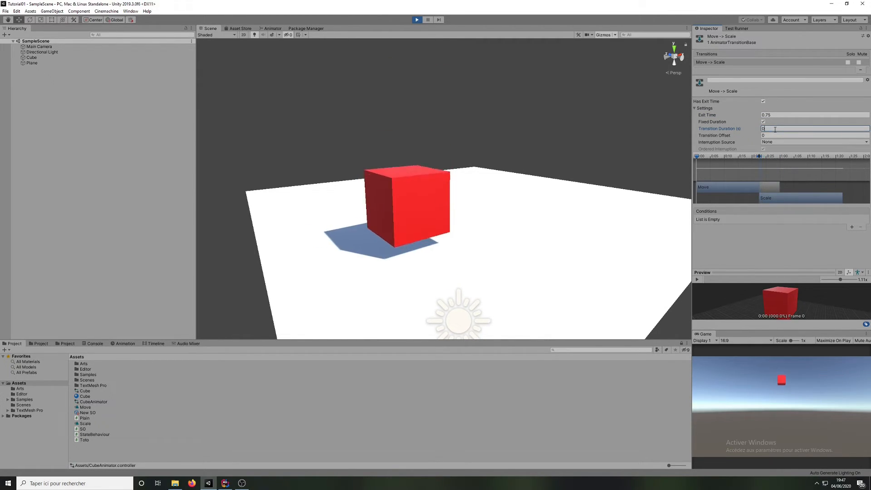
type(".56")
key("BackSpace")
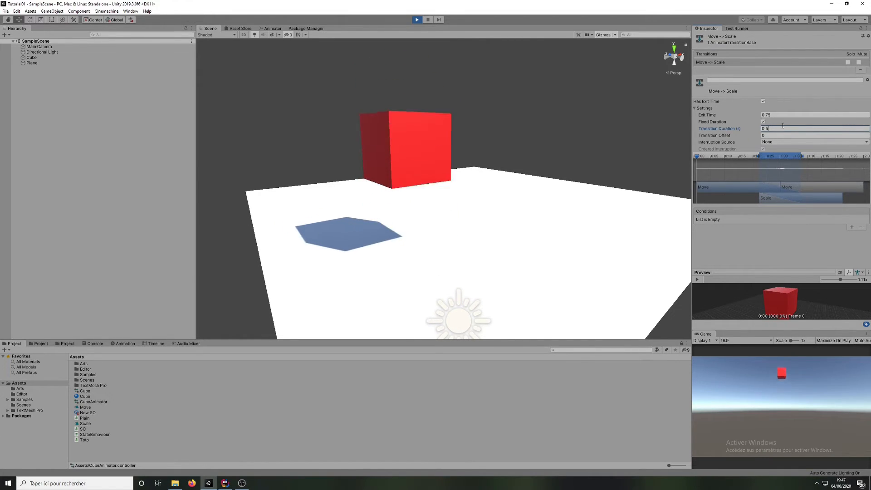
Step: Set the Move-to-Scale transition duration to 0.25 seconds and stop running the scene
left_click(766, 129)
type("2")
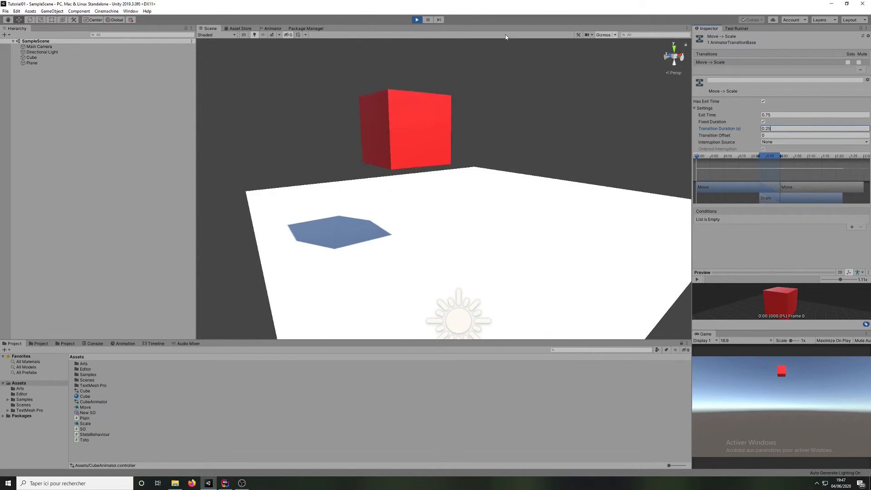
left_click(416, 20)
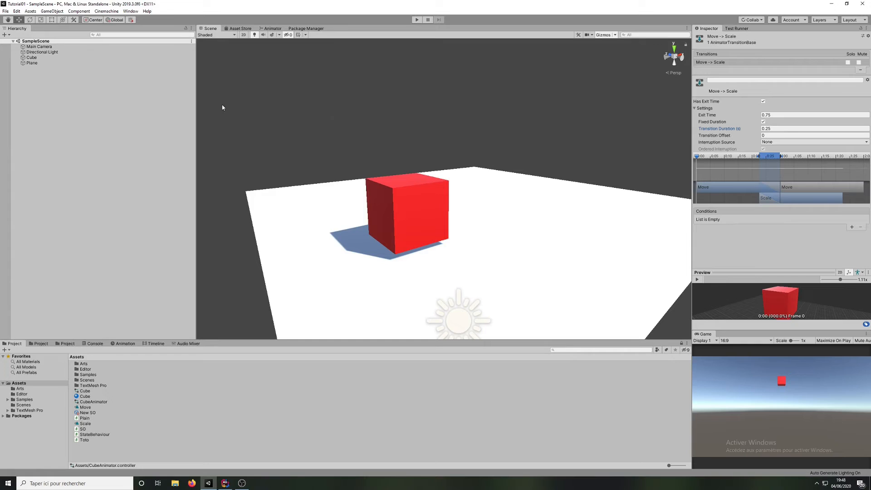
Step: Add the Toto script as a component to the Cube
left_click(57, 58)
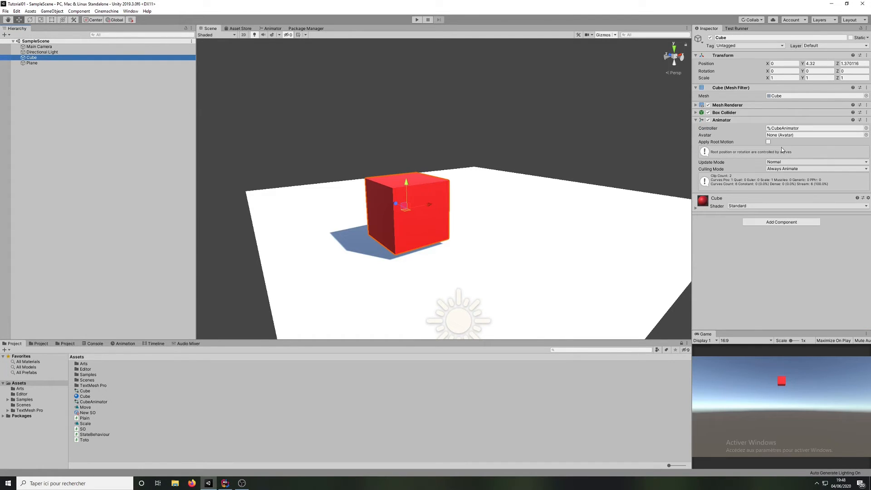
left_click(777, 225)
type("toto")
key("Return")
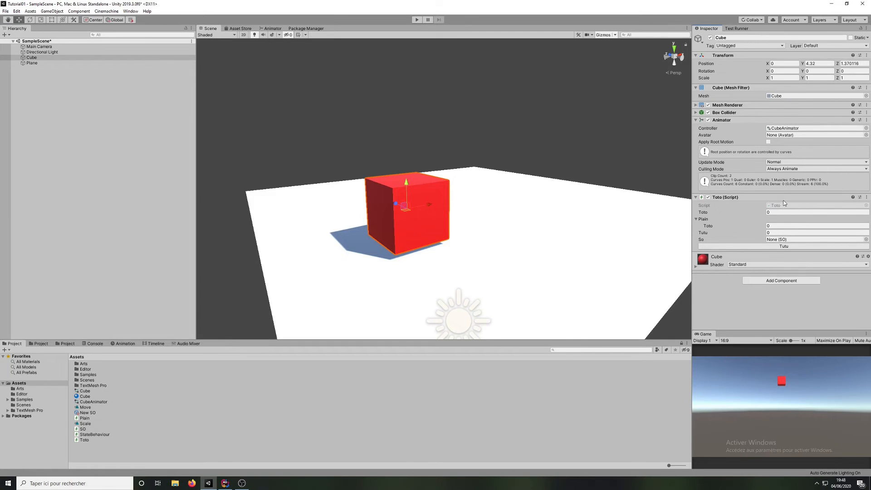
Step: Open the Toto script in Rider and delete all fields and methods inside the Toto class
double_click(775, 205)
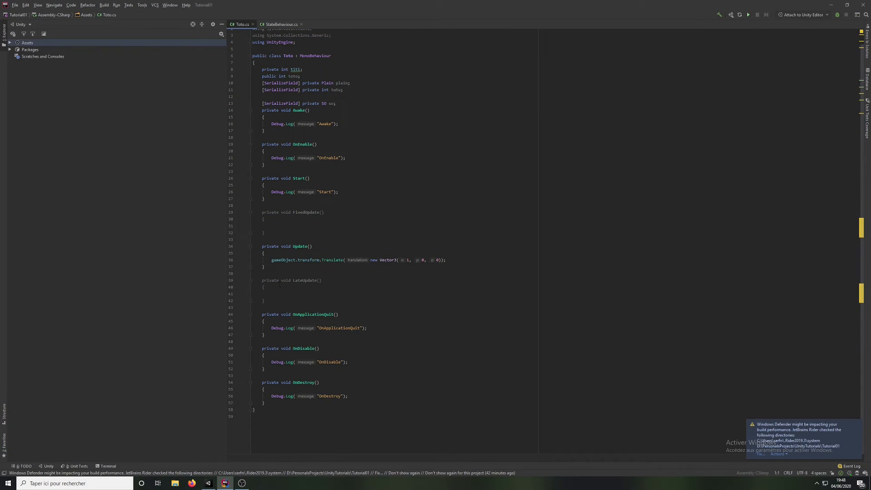
left_click(286, 436)
left_click_drag(287, 437, 236, 84)
key("Delete")
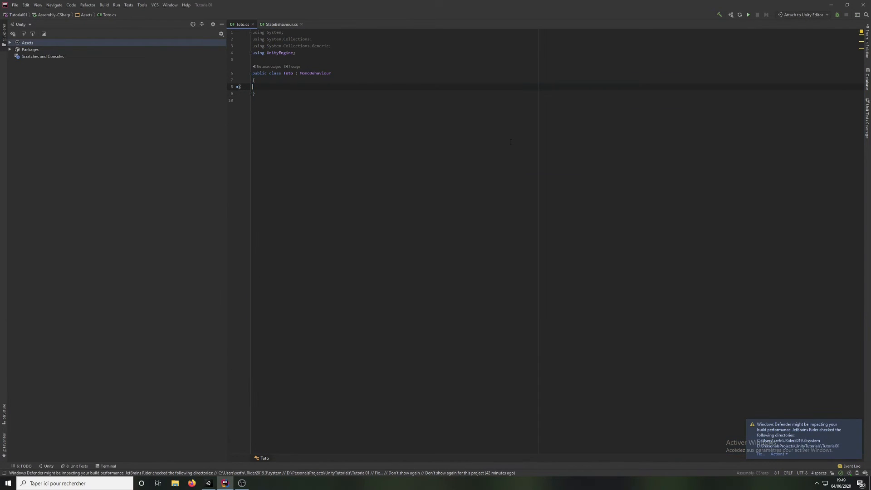
Step: Write a public void TotoMethod() that logs "Hello world" with Debug.Log, and switch back to Unity
type("public void TotoMethod()")
key("Return")
type("{")
key("Return")
type("Debug.Lo")
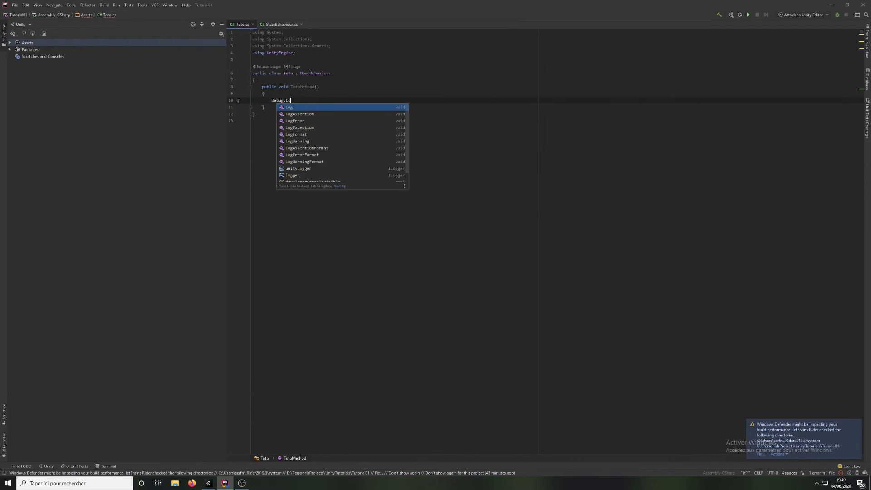
key("Return")
type("\"Hello world\");")
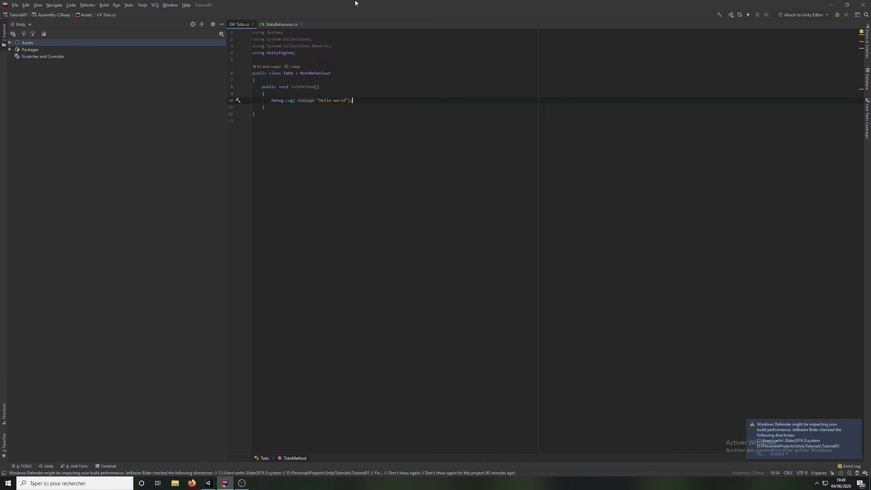
left_click(209, 483)
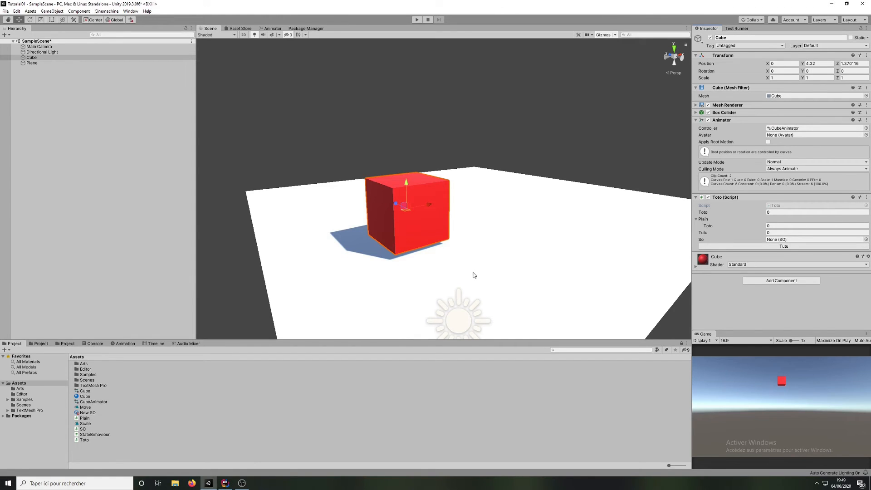
Step: Add an animation event at the start of the Move clip and set its function to TotoMethod()
left_click(125, 344)
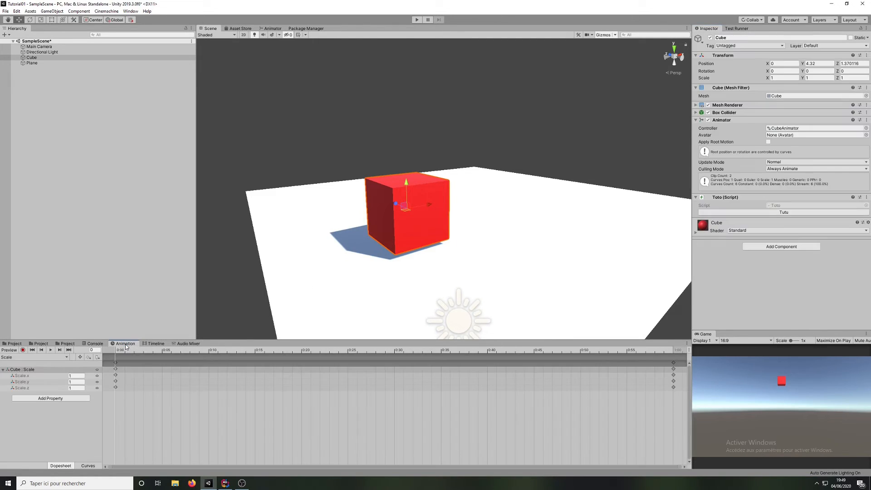
left_click(25, 358)
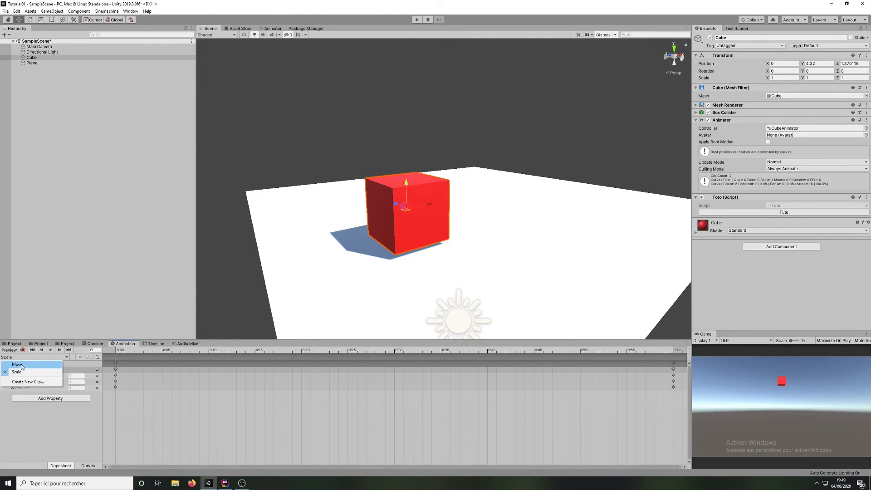
left_click(18, 368)
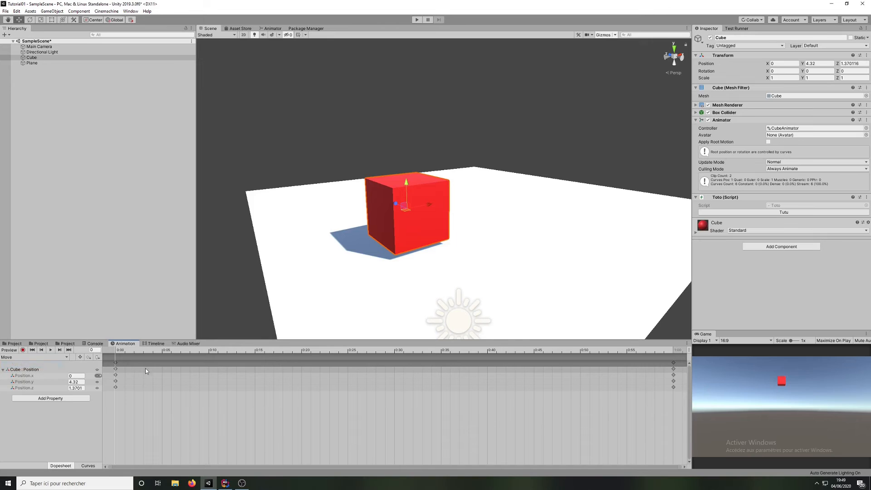
left_click(98, 357)
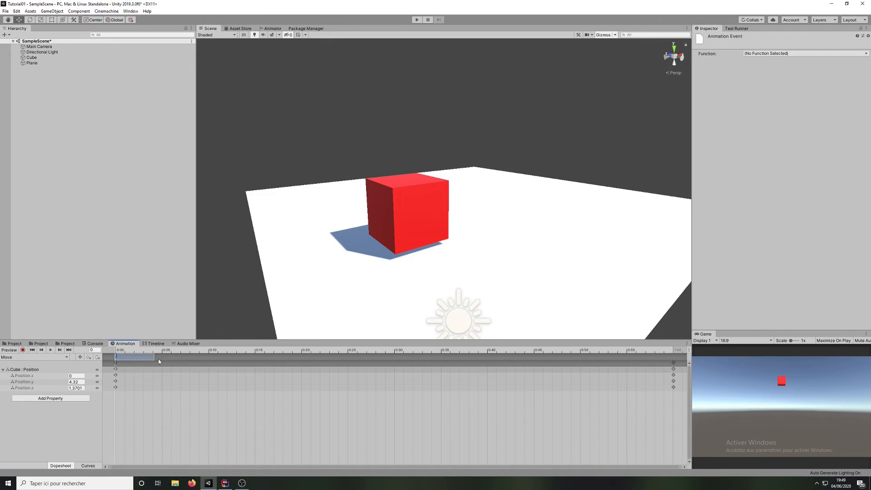
left_click_drag(116, 356, 273, 356)
left_click(776, 54)
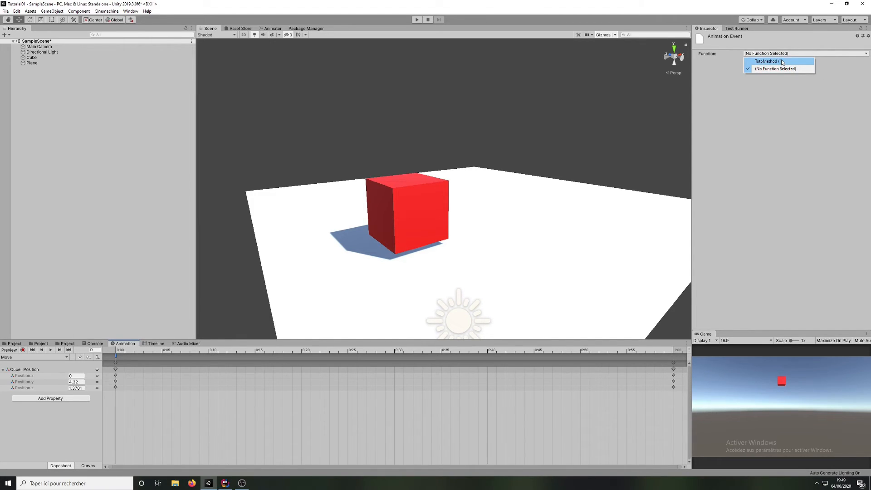
left_click(781, 61)
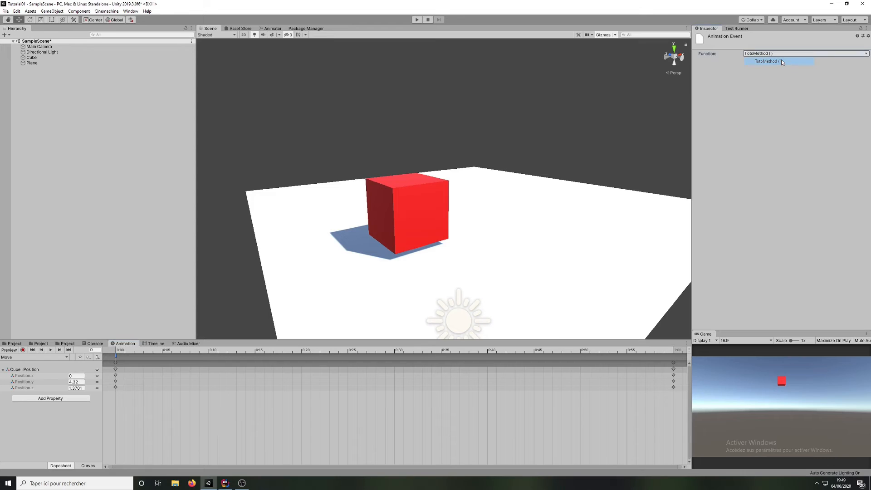
Step: Run the scene with the Cube selected, check the console for the TotoMethod log, and stop it
left_click(59, 58)
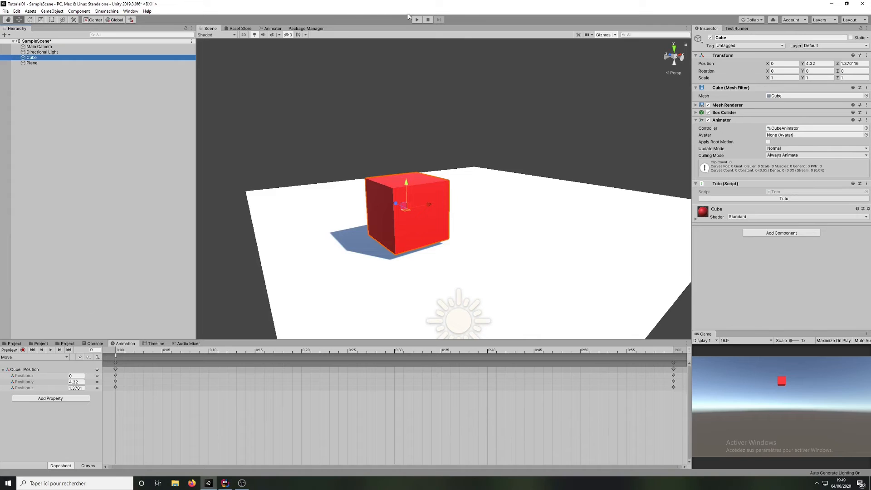
left_click(94, 343)
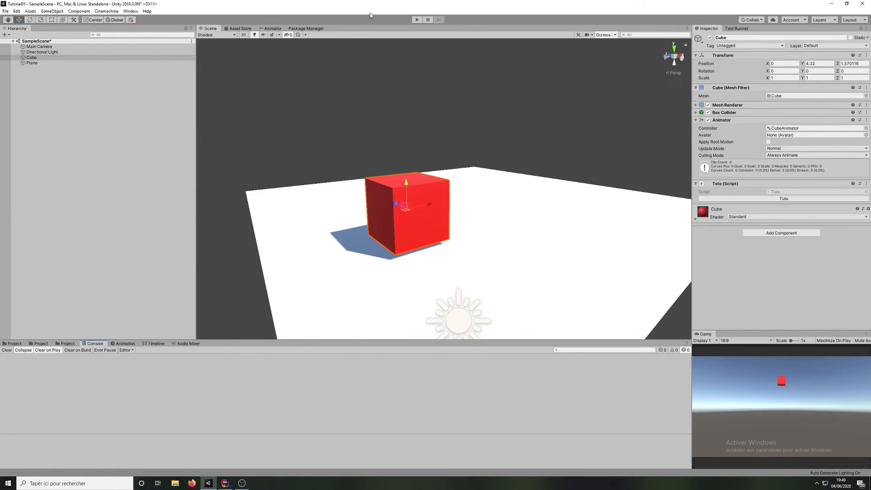
left_click(418, 20)
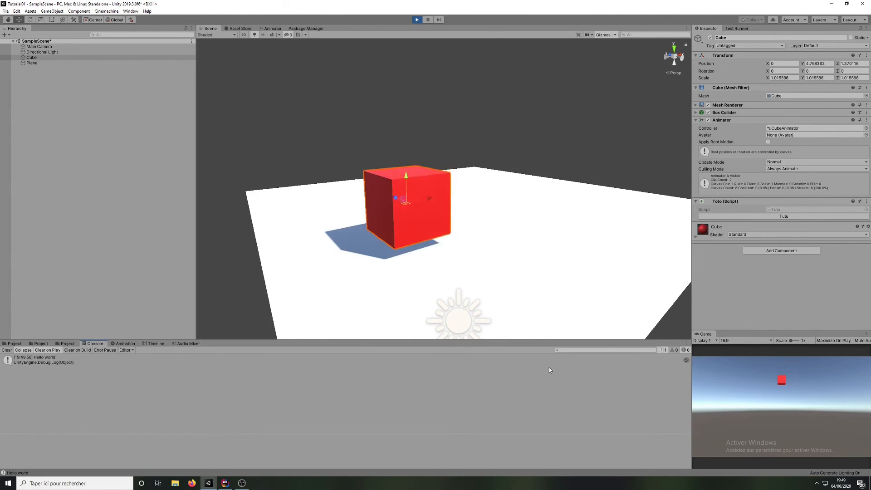
left_click(417, 19)
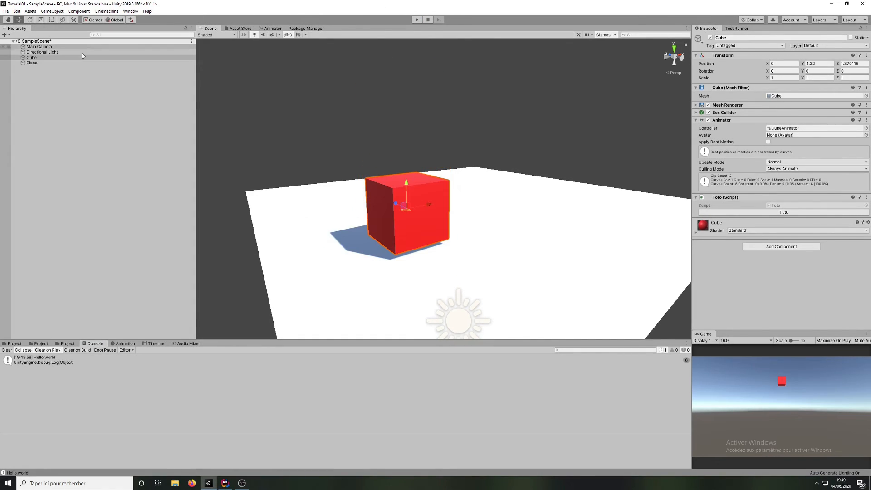
Step: Add the StateBehaviour script as a behaviour on the Scale state in the animator graph
left_click(274, 28)
scroll(663, 140, "down", 3)
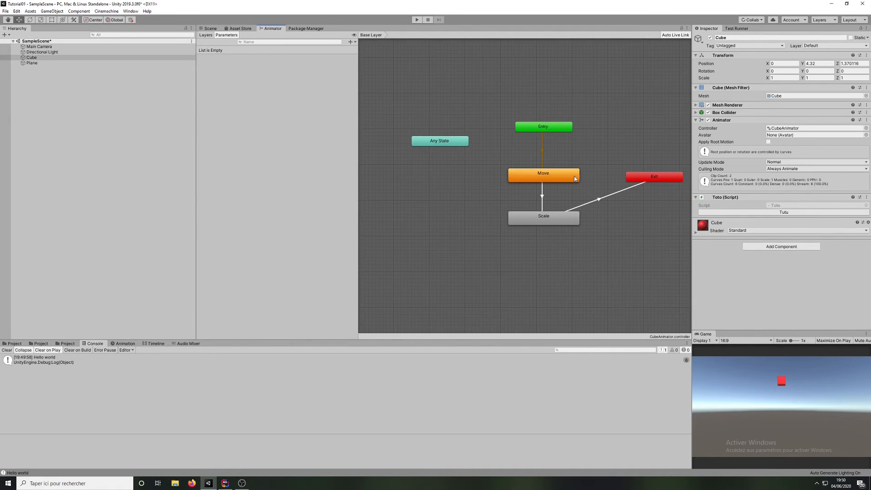
scroll(581, 169, "up", 2)
left_click(539, 236)
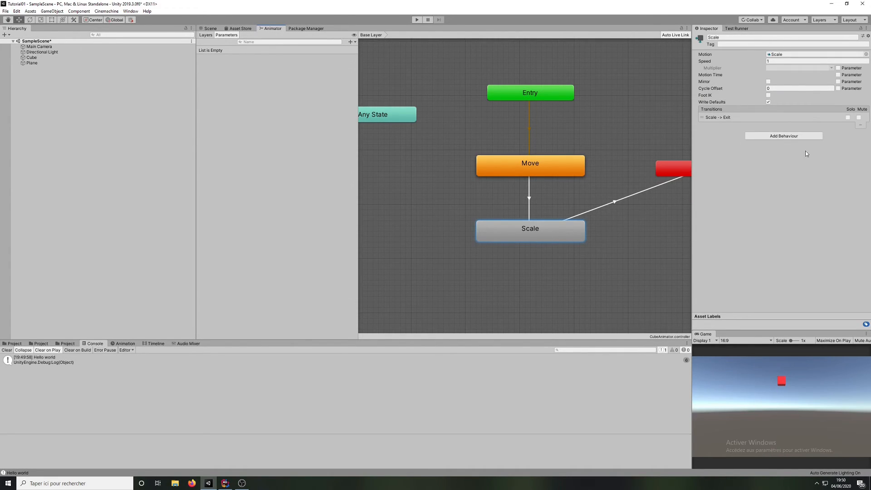
middle_click_drag(643, 126, 605, 139)
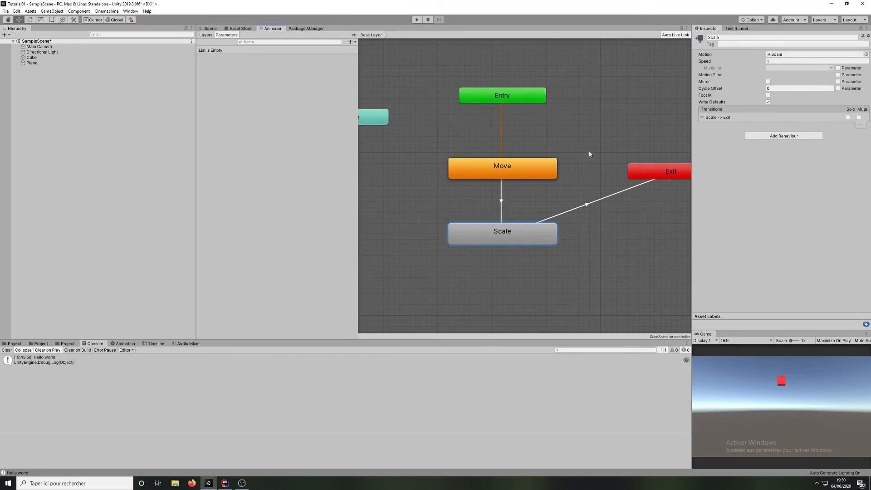
left_click(772, 137)
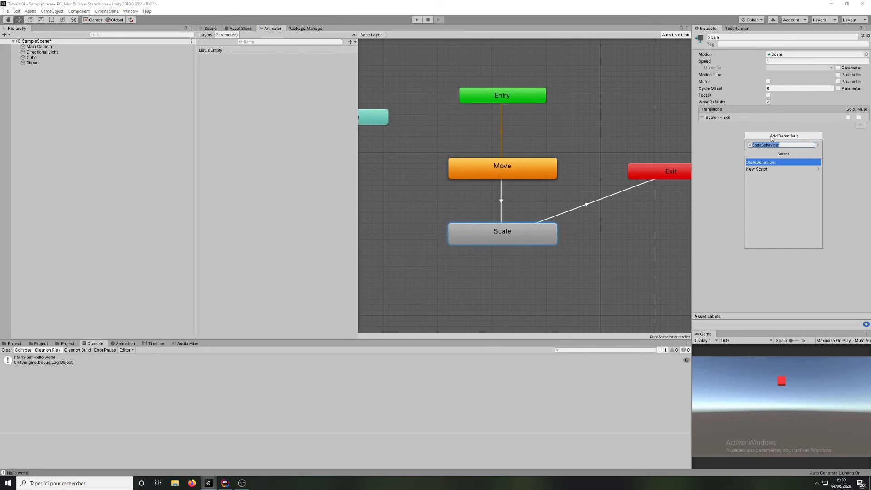
left_click(782, 161)
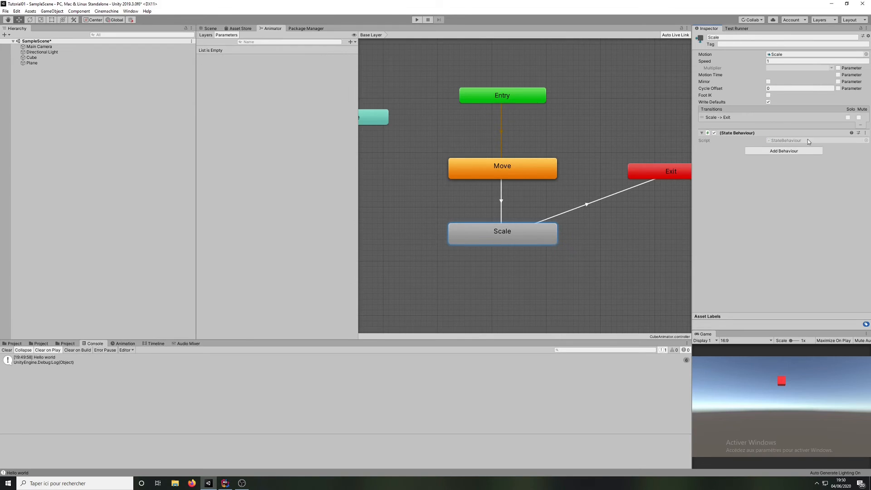
Step: Open the StateBehaviour script, log "Hello world from state behaviour" in OnStateEnter with Debug.Log, and switch back to Unity
double_click(783, 141)
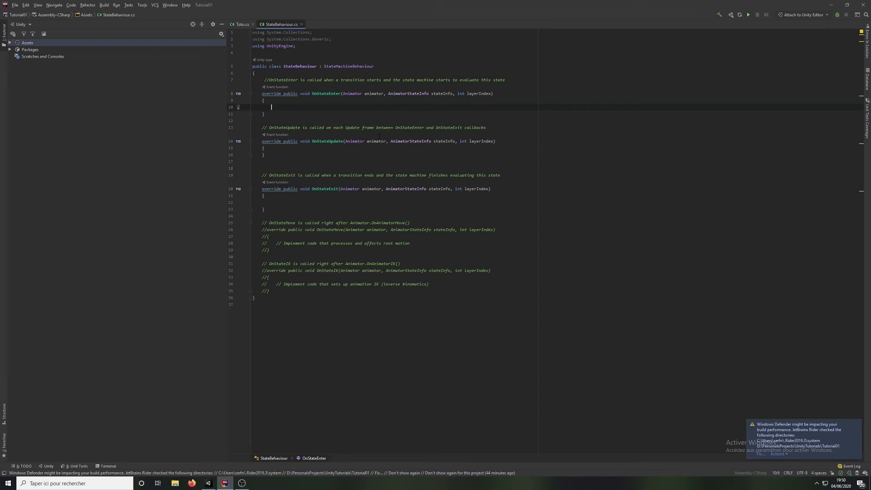
type("ebug.L")
key("Return")
type("\"Hello wor")
type("ld from state beh")
type("aviour")
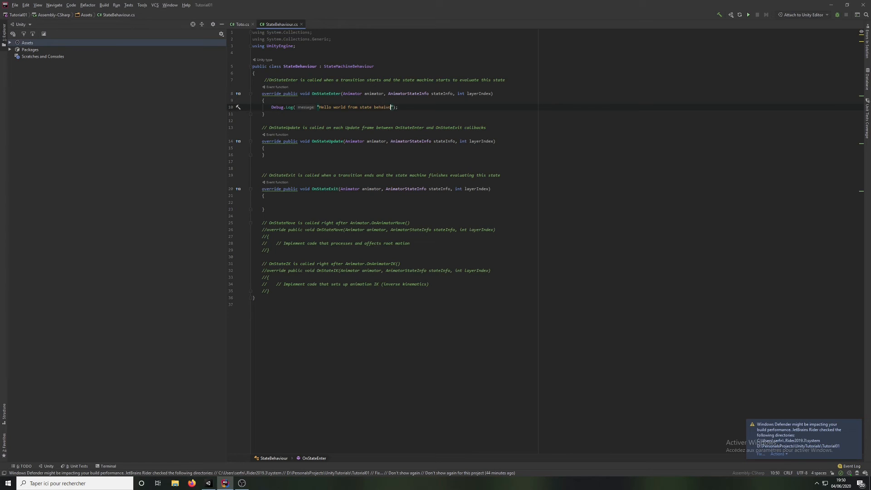
key("Right")
key("Right")
left_click(208, 483)
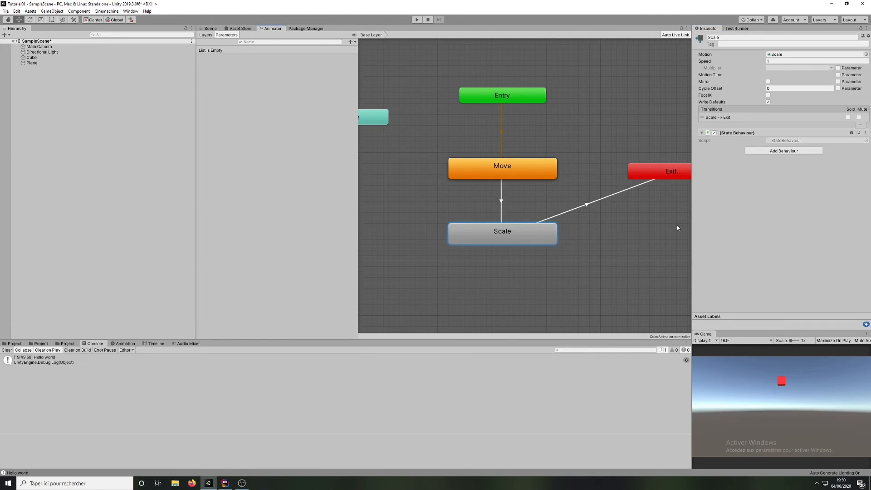
Step: Run the scene from the Scene view, check the console for the state behaviour log, and stop it
left_click(210, 28)
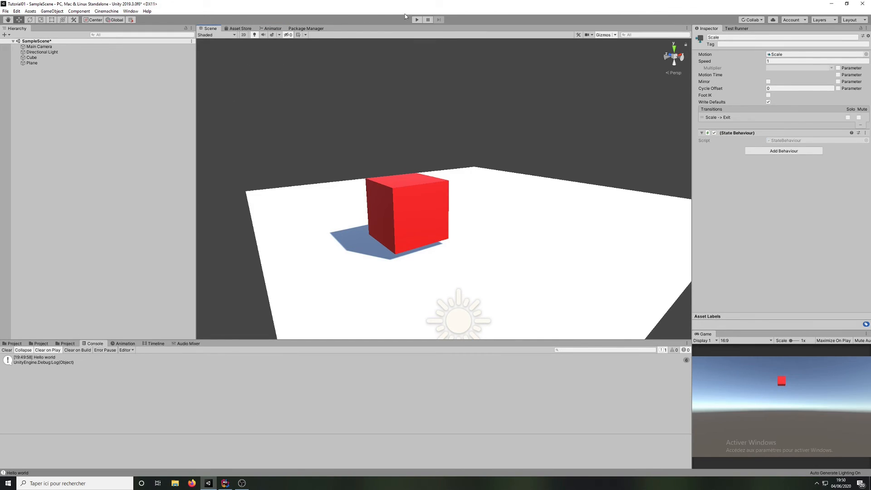
left_click(418, 20)
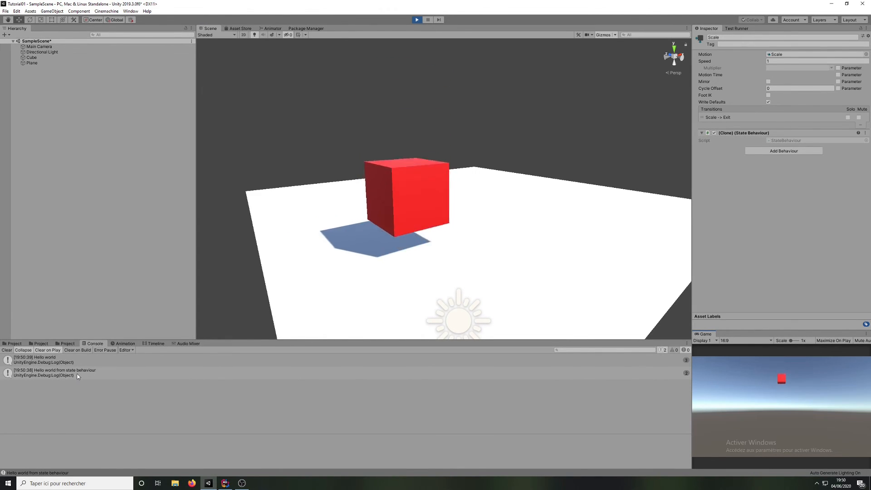
left_click(416, 19)
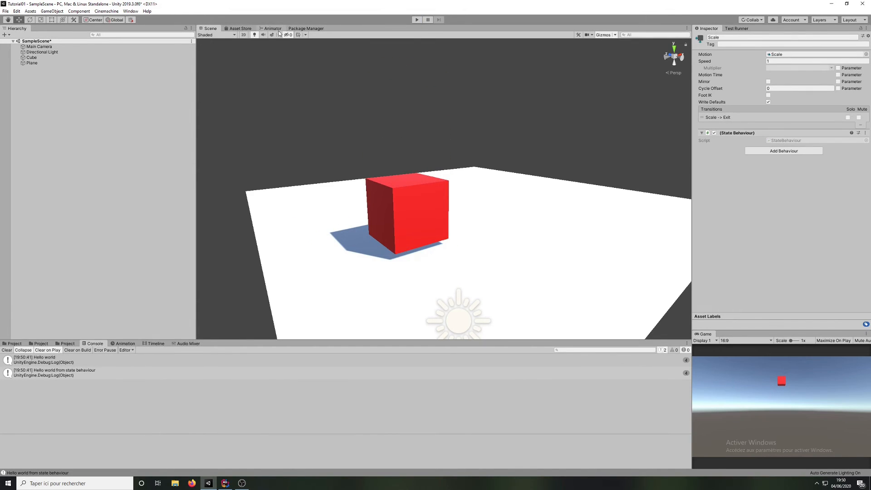
Step: Open the SO script in Rider, declare a public int value field, and switch back to Unity
left_click(14, 343)
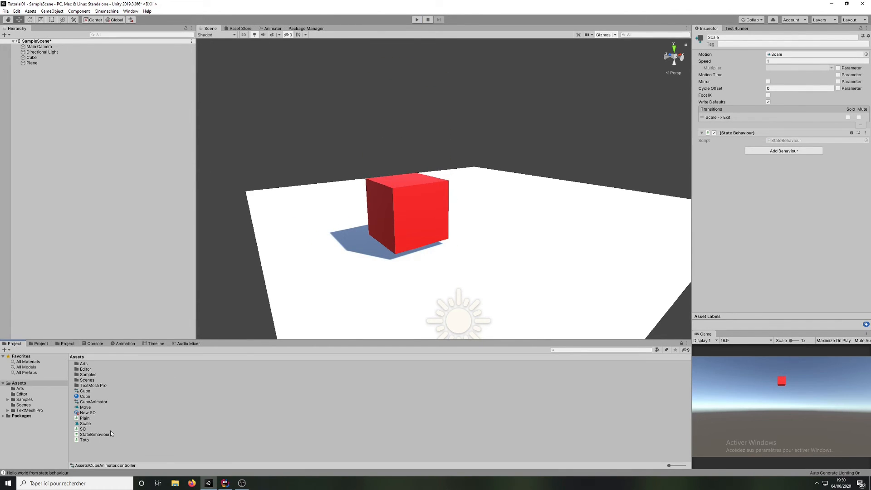
left_click(85, 412)
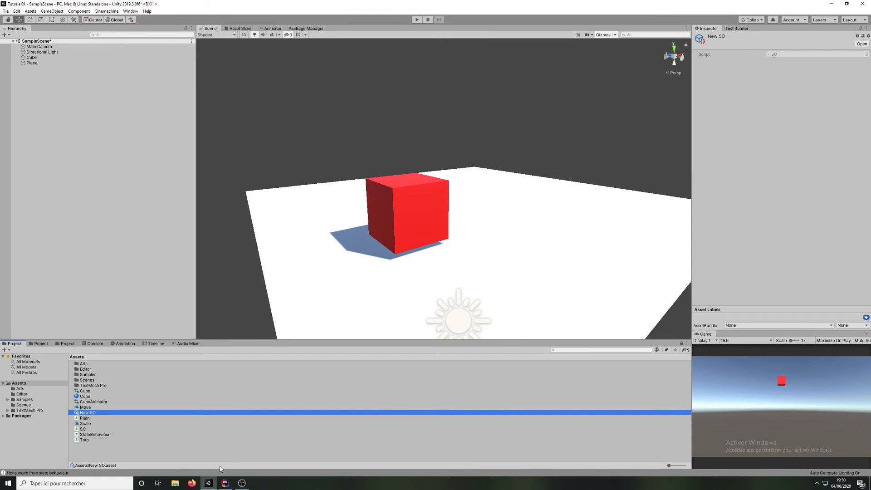
left_click(84, 429)
double_click(85, 429)
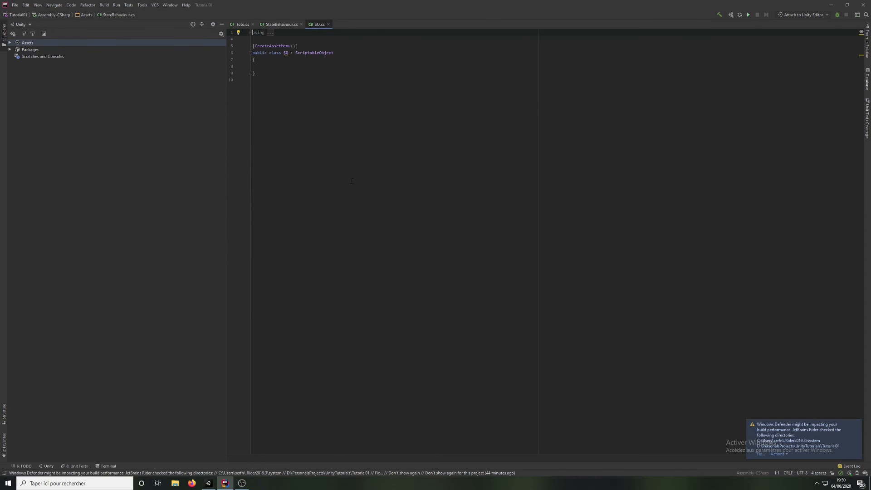
type("public in")
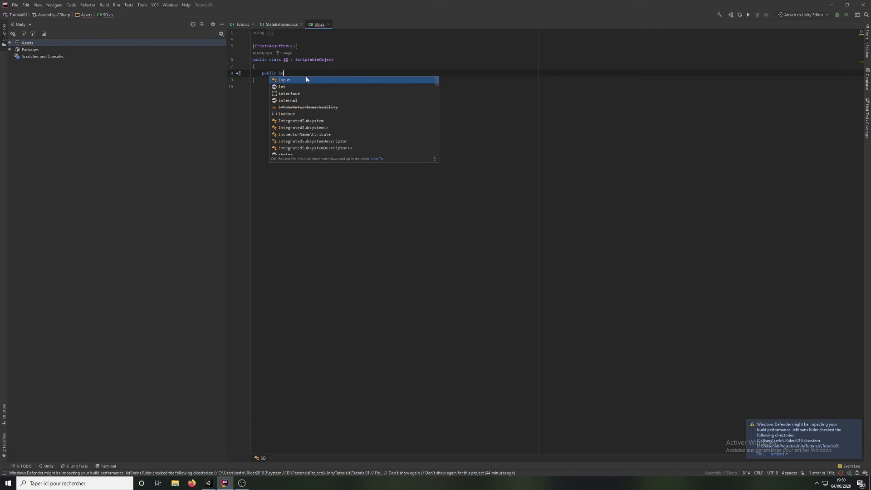
type("t value;")
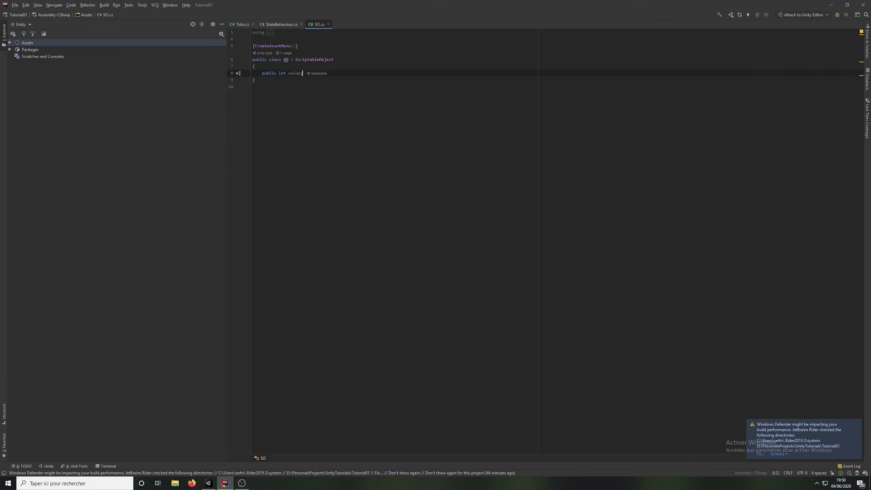
left_click(208, 484)
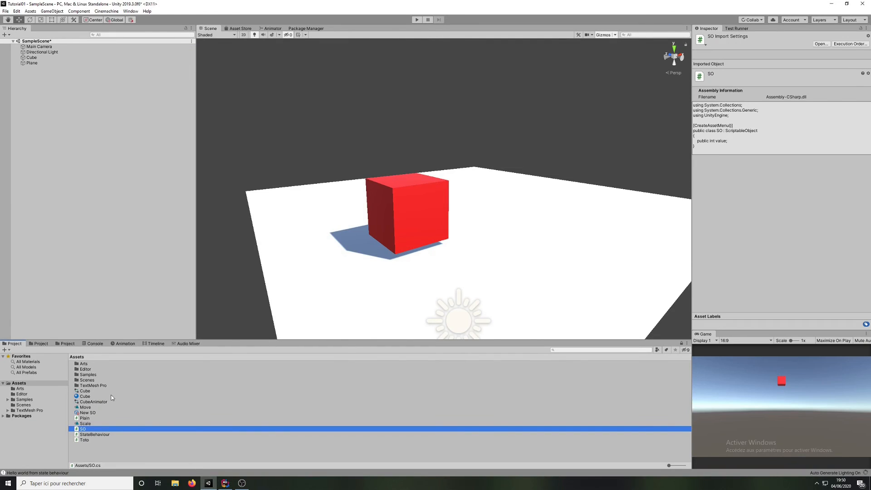
Step: Select the New SO asset, open its Value field for editing, and save the scene
left_click(94, 413)
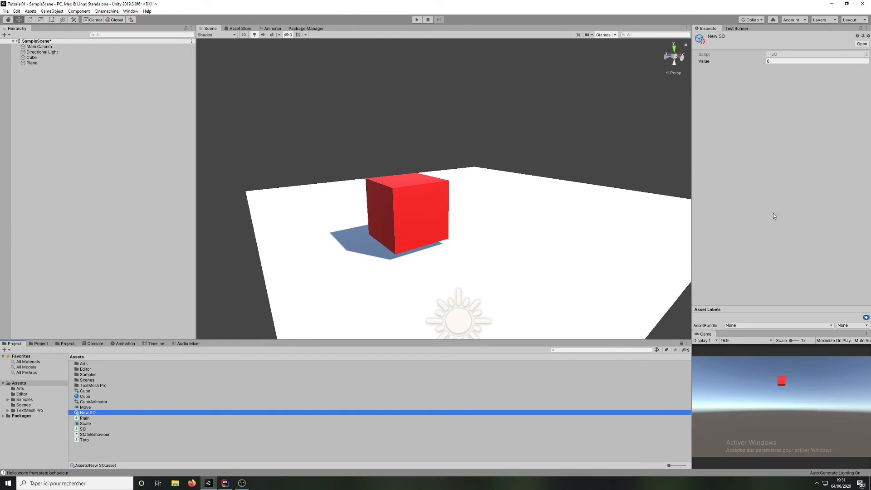
left_click(775, 60)
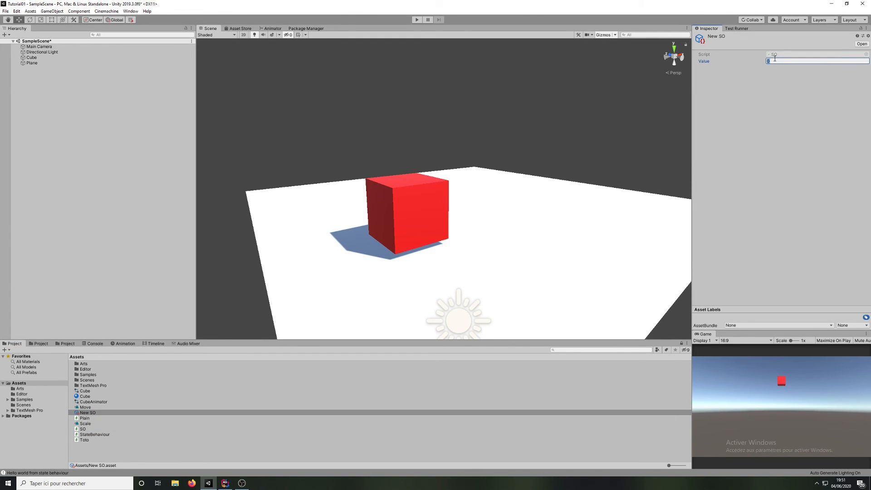
left_click(752, 102)
key("ctrl+s")
Step: Switch to the StateBehaviour script in Rider and declare a public SO so field at the start of the class
left_click(225, 482)
left_click(294, 26)
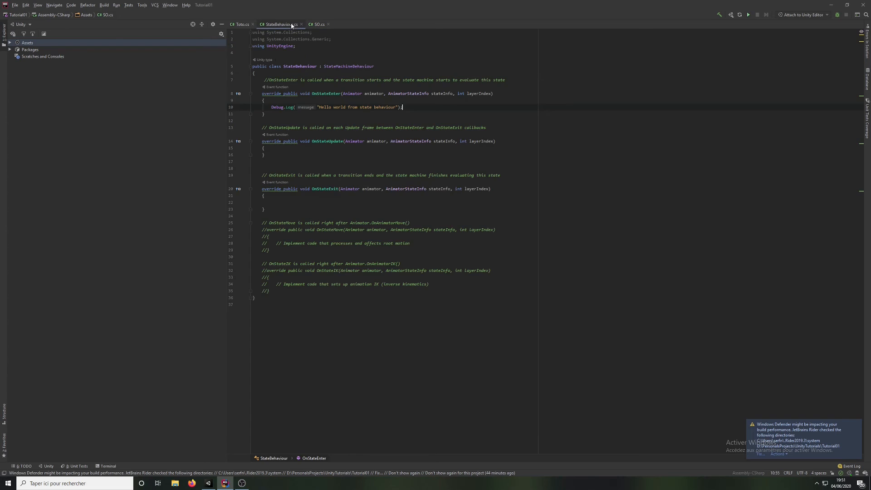
left_click(309, 74)
key("Return")
key("Return")
key("Up")
type("public SO so;")
Step: Insert the line so.value -= 1; above the Debug.Log call in OnStateEnter
left_click(458, 114)
key("Return")
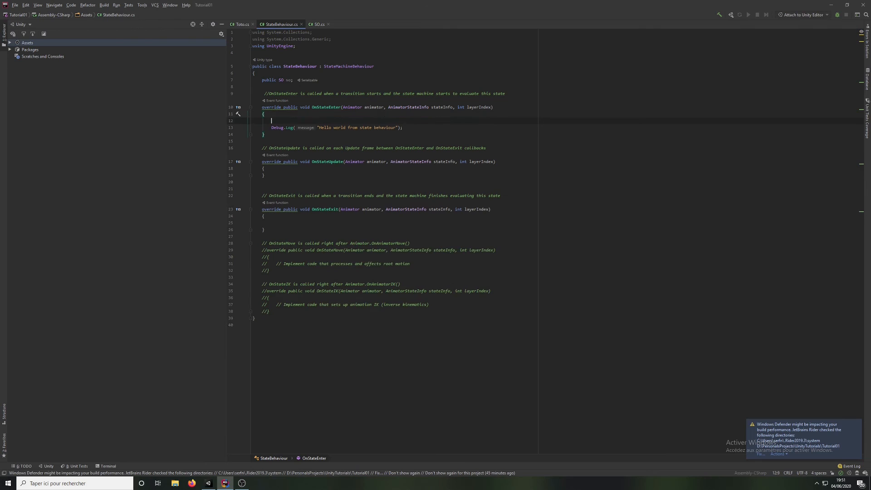
type("sm")
key("BackSpace")
key("BackSpace")
type("so.value ")
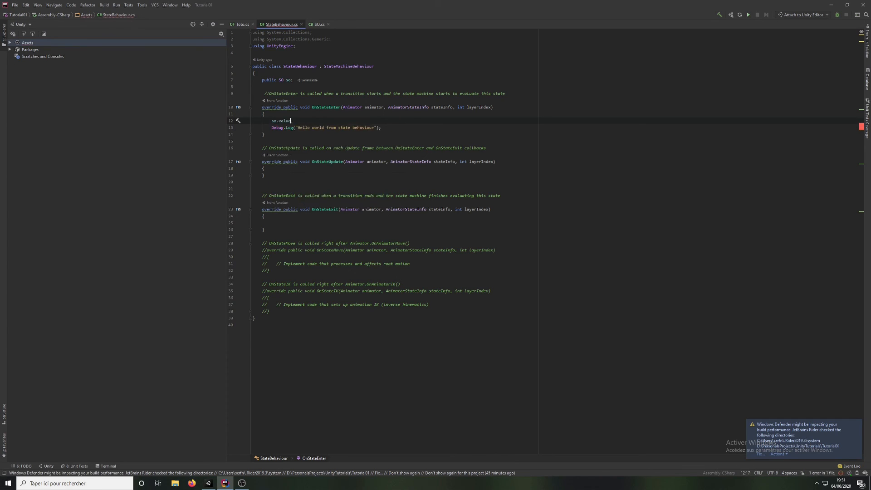
type("-= 1;")
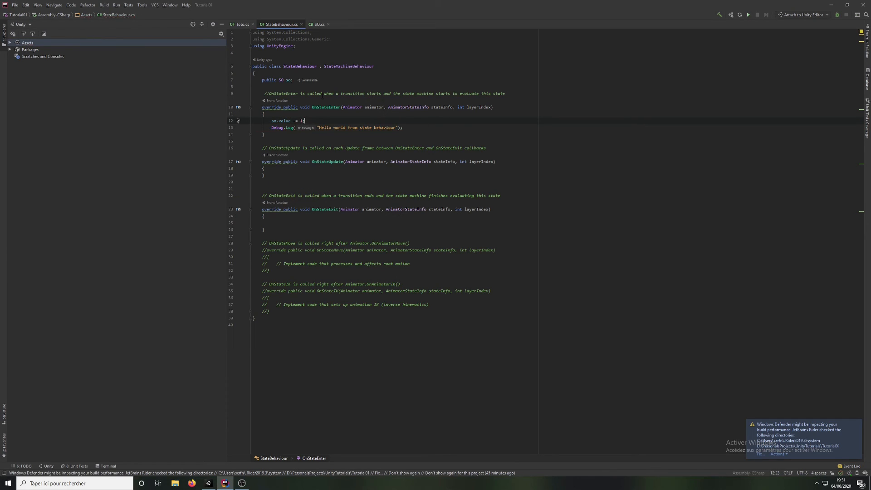
Step: Move the so.value -= 1; line from OnStateEnter into the body of OnStateUpdate
key("Home")
key("shift+End")
key("ctrl+x")
key("Down")
key("Down")
key("Down")
key("Down")
key("Down")
key("Down")
key("Return")
key("ctrl+v")
Step: Log so.value with Debug.Log below the decrement line in OnStateUpdate
key("Return")
type("Debug.Log(\"")
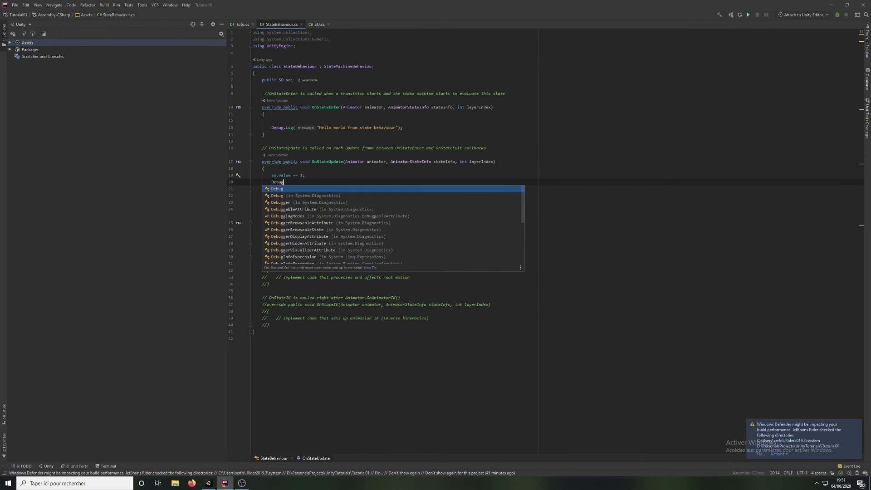
key("BackSpace")
type("so.value")
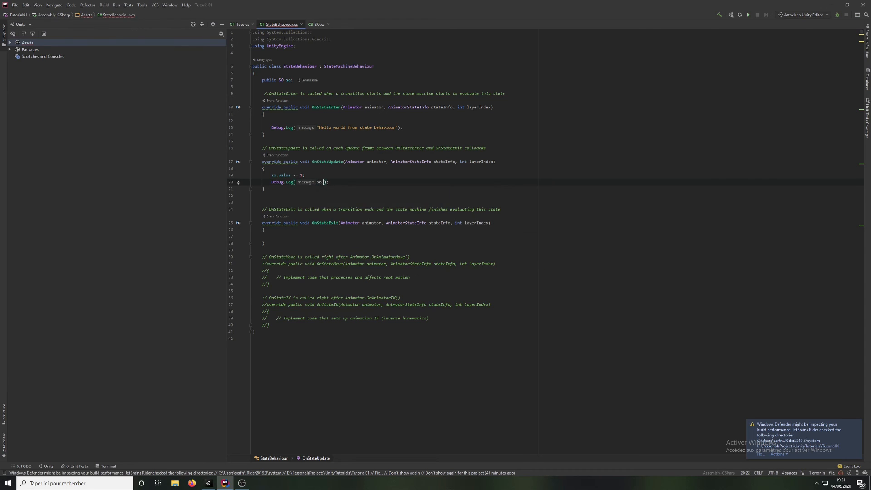
Step: Complete the Debug.Log(so.value); line, switch to Unity and test the scene in Play mode with the Console shown
key("End")
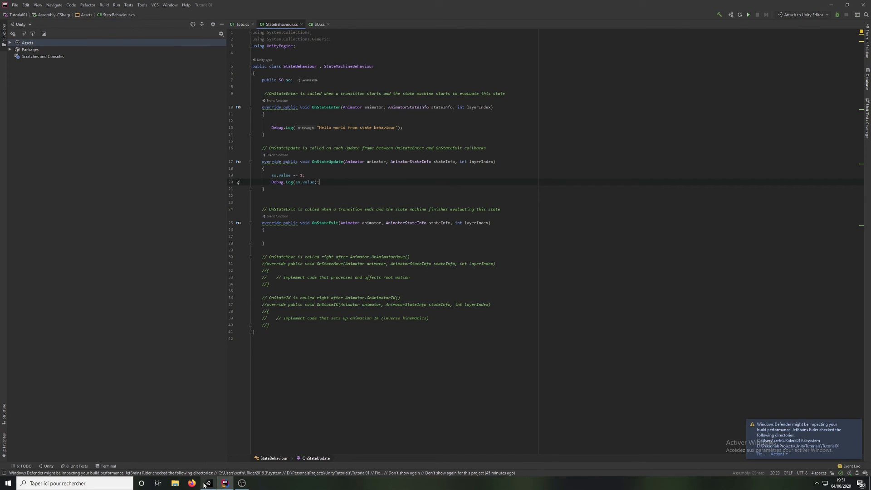
left_click(208, 483)
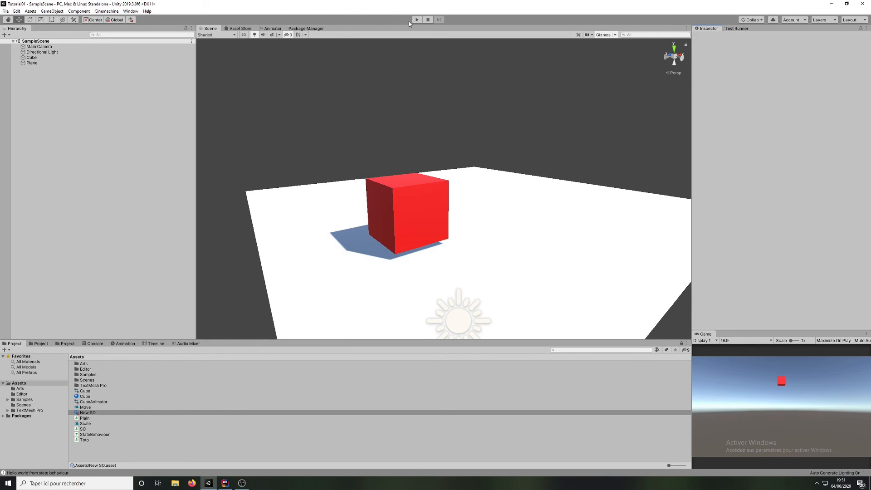
left_click(95, 343)
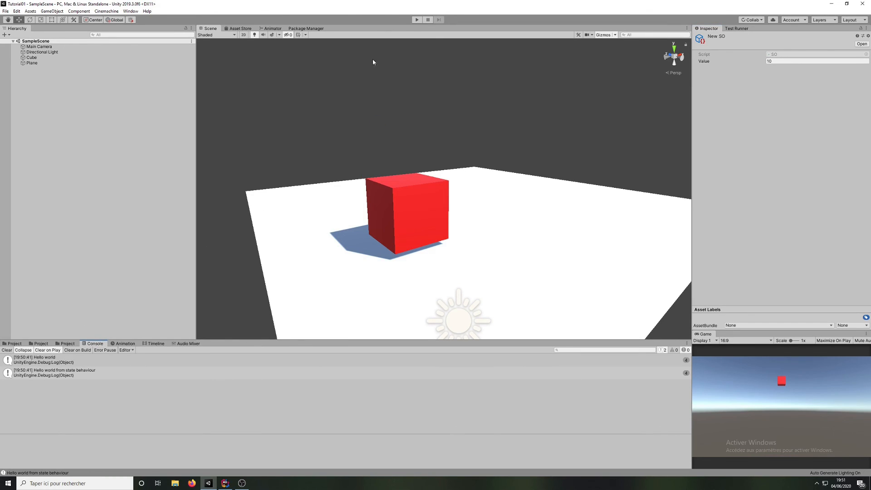
left_click(416, 20)
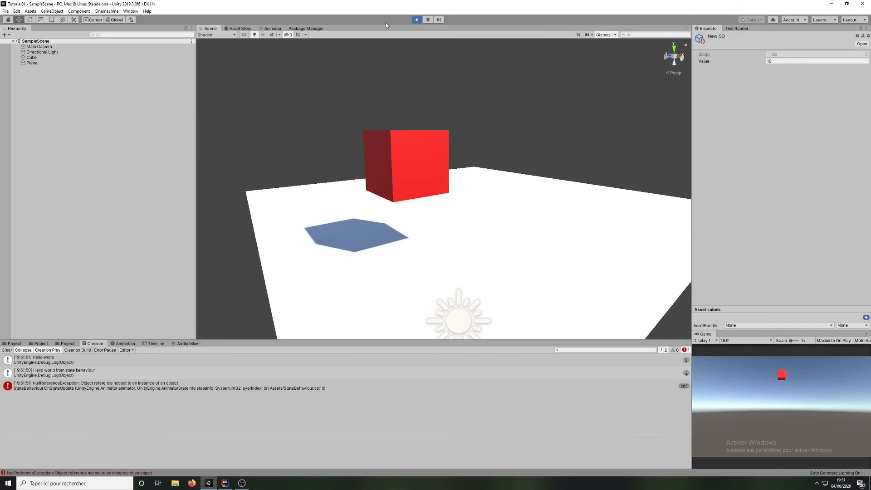
left_click(417, 20)
Step: Assign the New SO asset to the So field of the State Behaviour on the Cube's Scale animator state
left_click(31, 57)
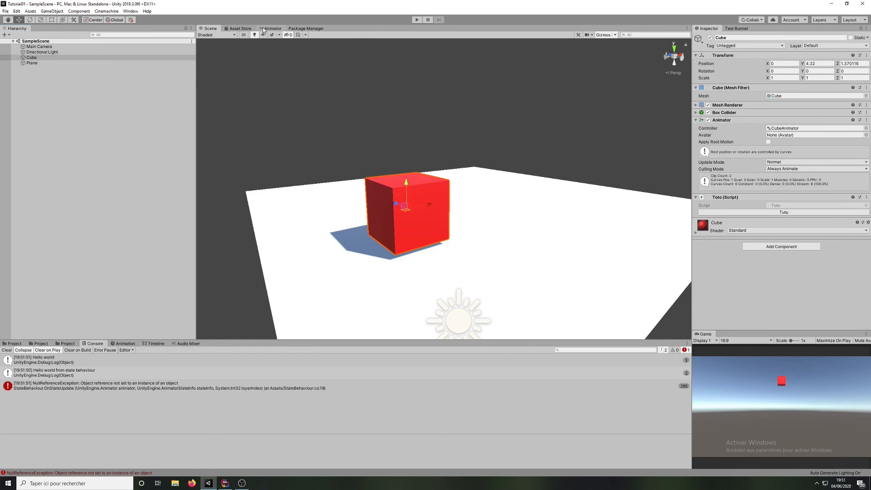
left_click(264, 28)
left_click(14, 343)
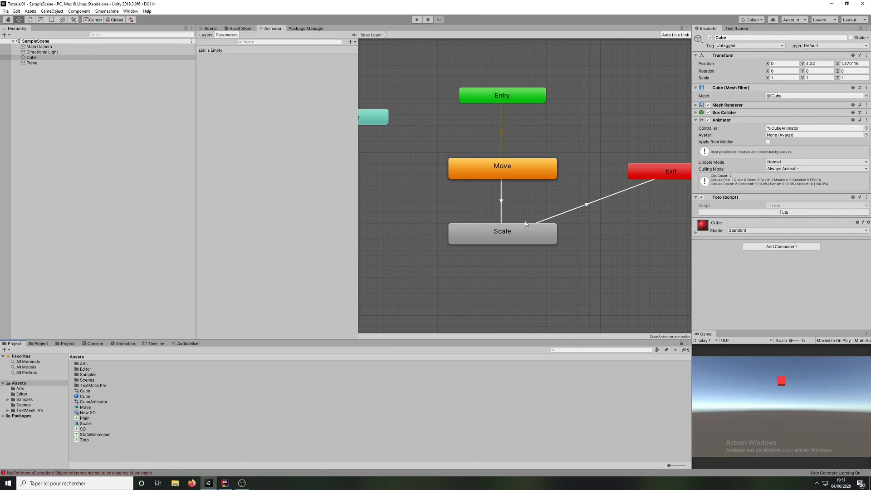
left_click(512, 236)
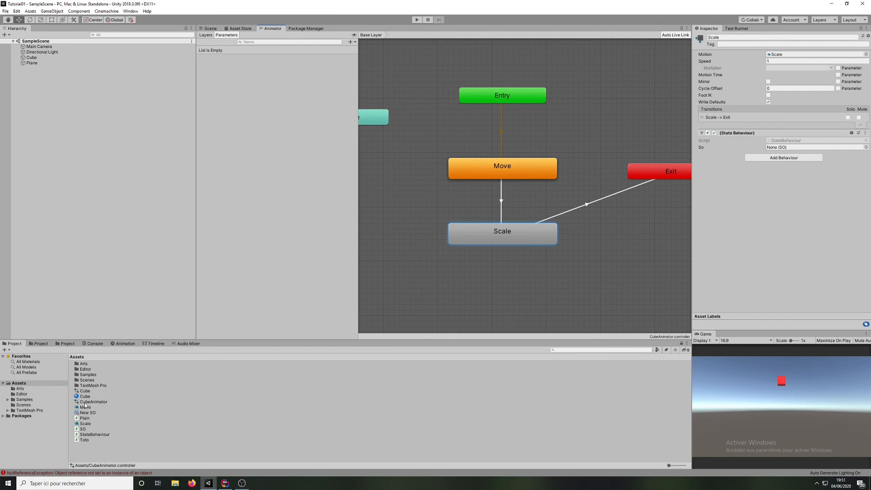
left_click_drag(88, 413, 790, 148)
Step: Run the scene in Play mode, check the logged so.value messages in the Console and stop playback
left_click(210, 28)
left_click(416, 20)
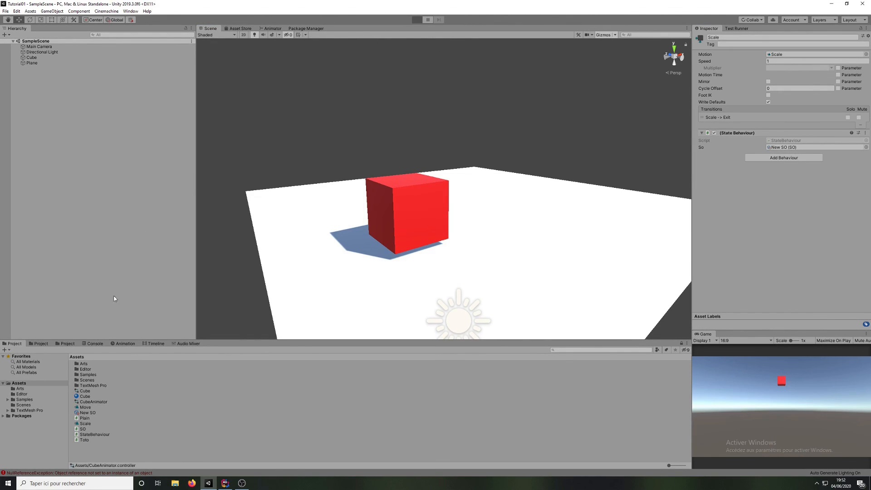
left_click(93, 344)
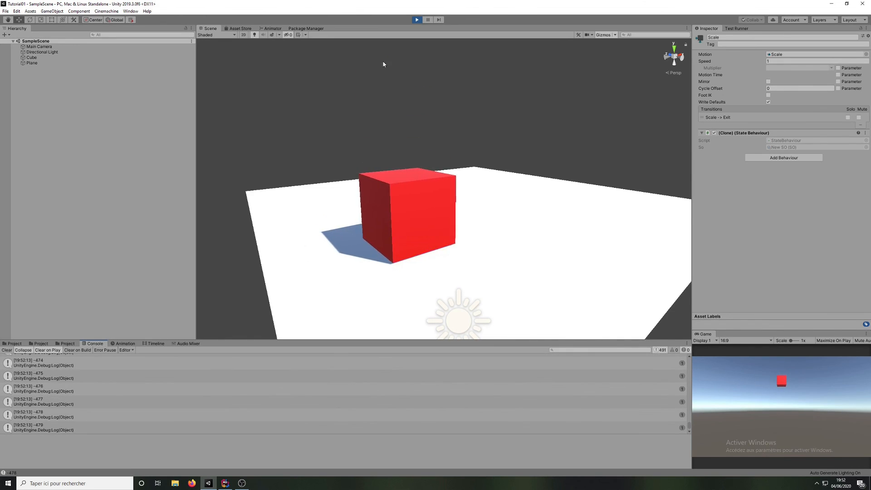
left_click(10, 343)
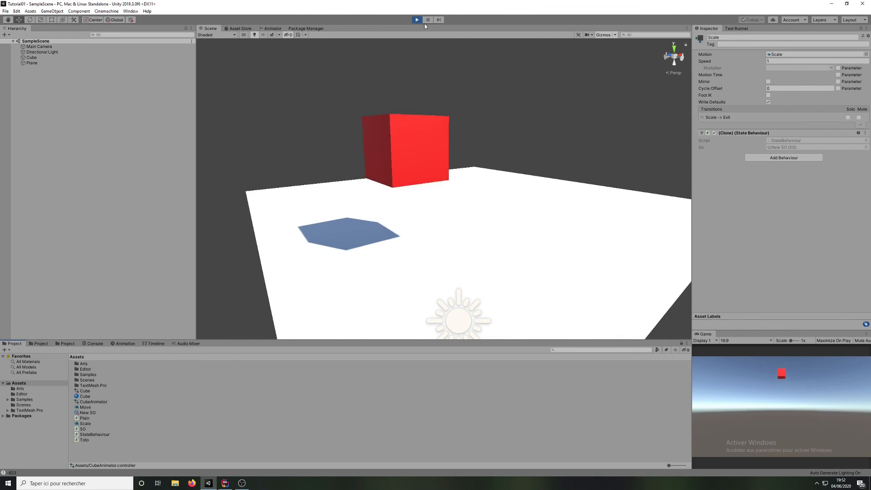
left_click(417, 20)
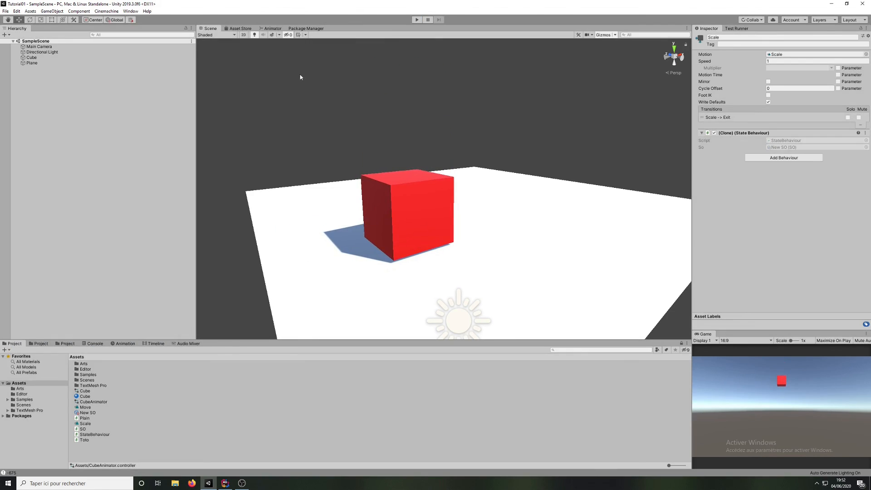
Step: Select the New SO asset and examine its Value field after the test run
left_click(95, 414)
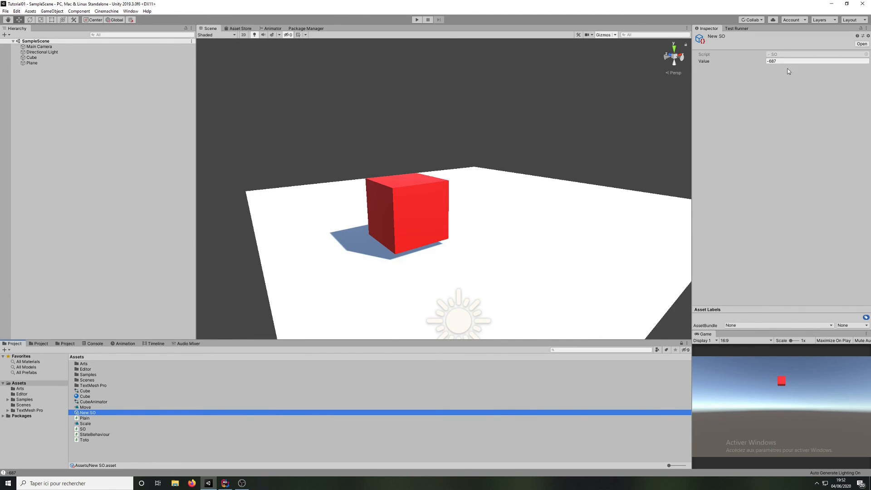
left_click(769, 61)
key("Return")
Step: In Rider, delete the statements inside OnStateUpdate and the Debug.Log call inside OnStateEnter of StateBehaviour, and return to Unity
left_click(225, 482)
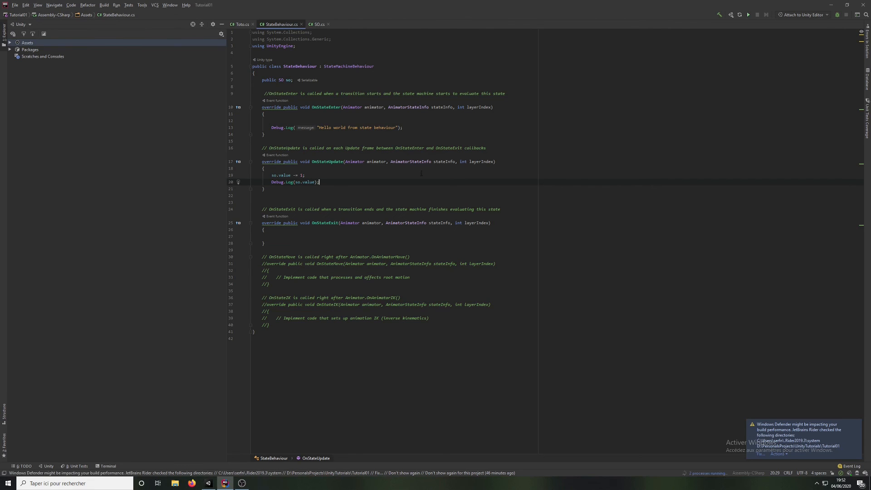
left_click_drag(320, 182, 244, 173)
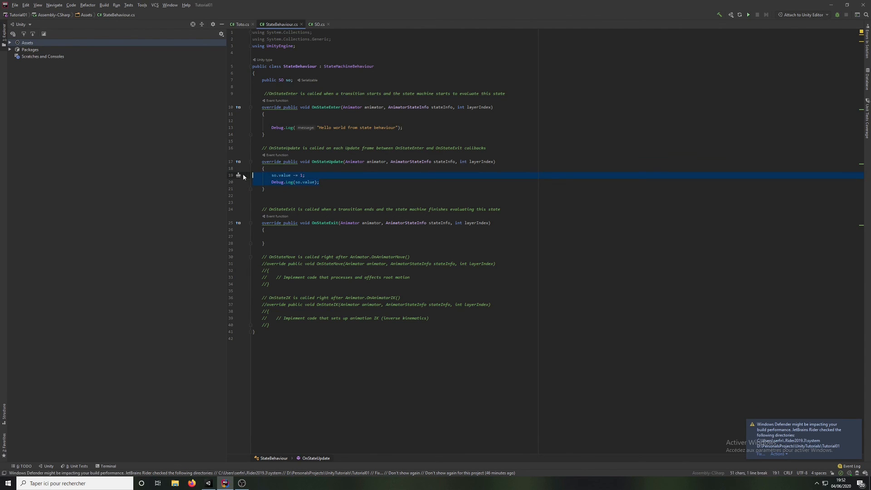
key("BackSpace")
left_click_drag(425, 120, 408, 128)
key("BackSpace")
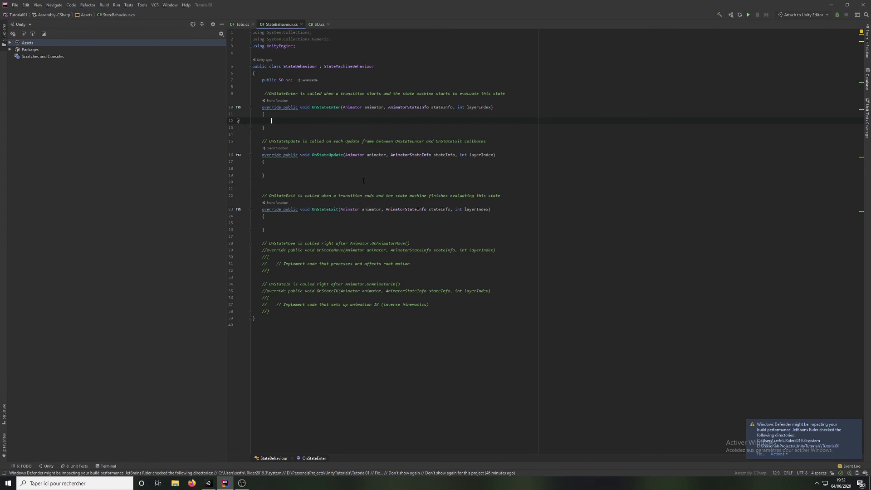
left_click(209, 483)
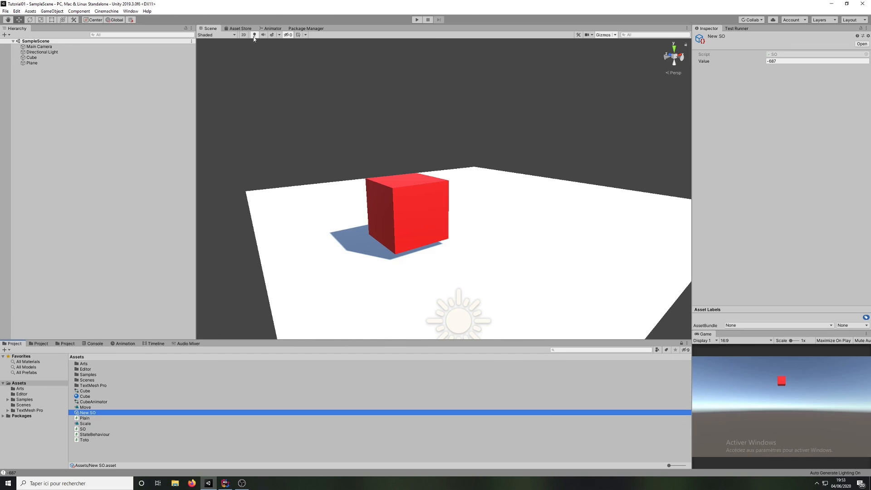
left_click(242, 483)
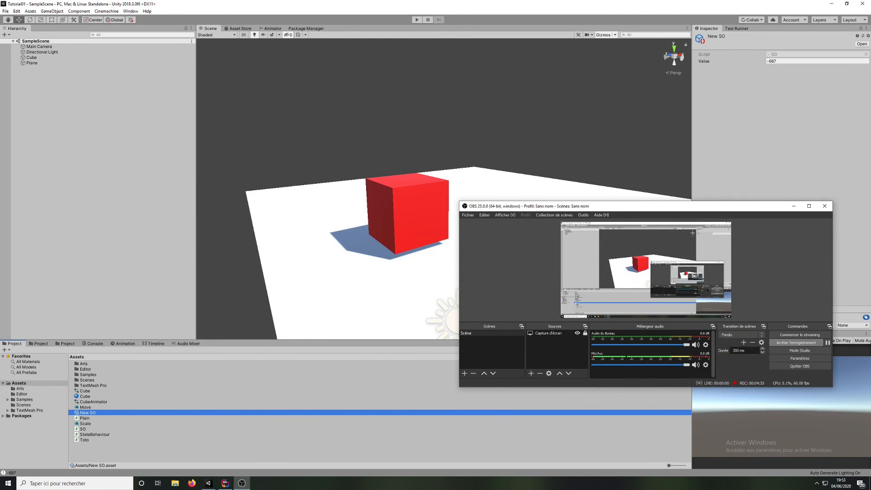